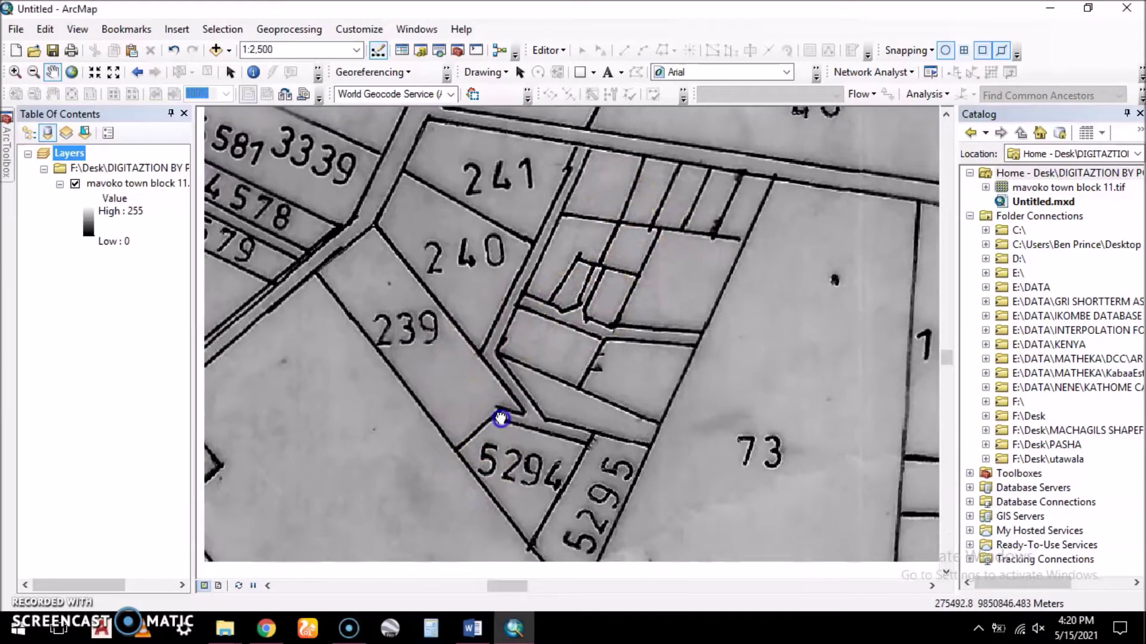
# Start a new shapefile in the home folder, naming it A with Polygon as the feature type.
pyautogui.scroll(-2, 442, 459)
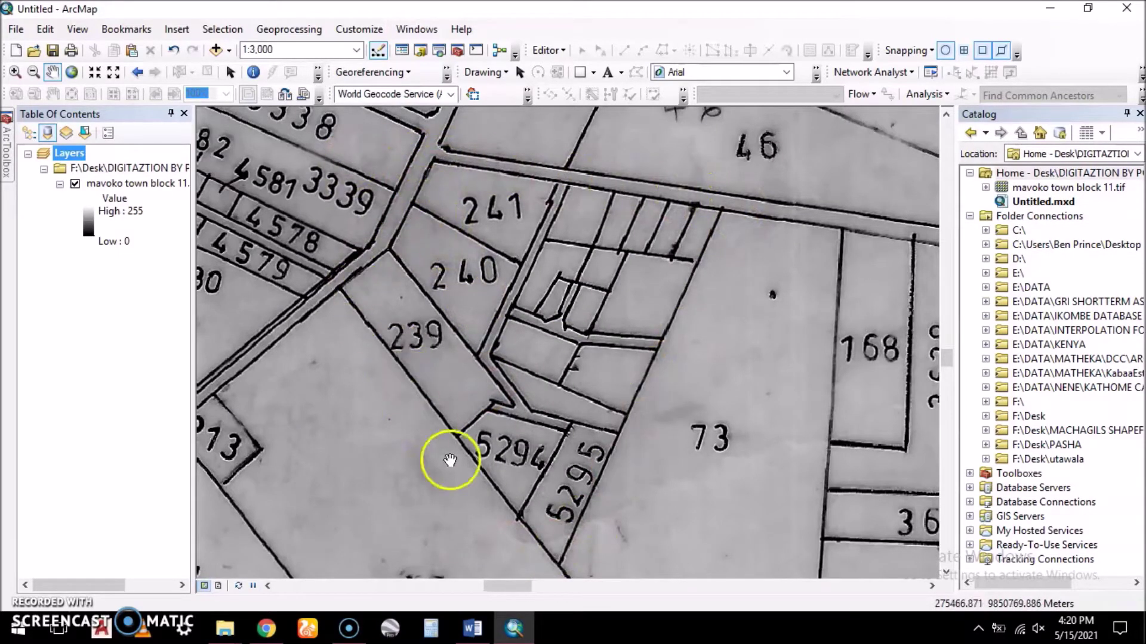
pyautogui.click(1028, 177)
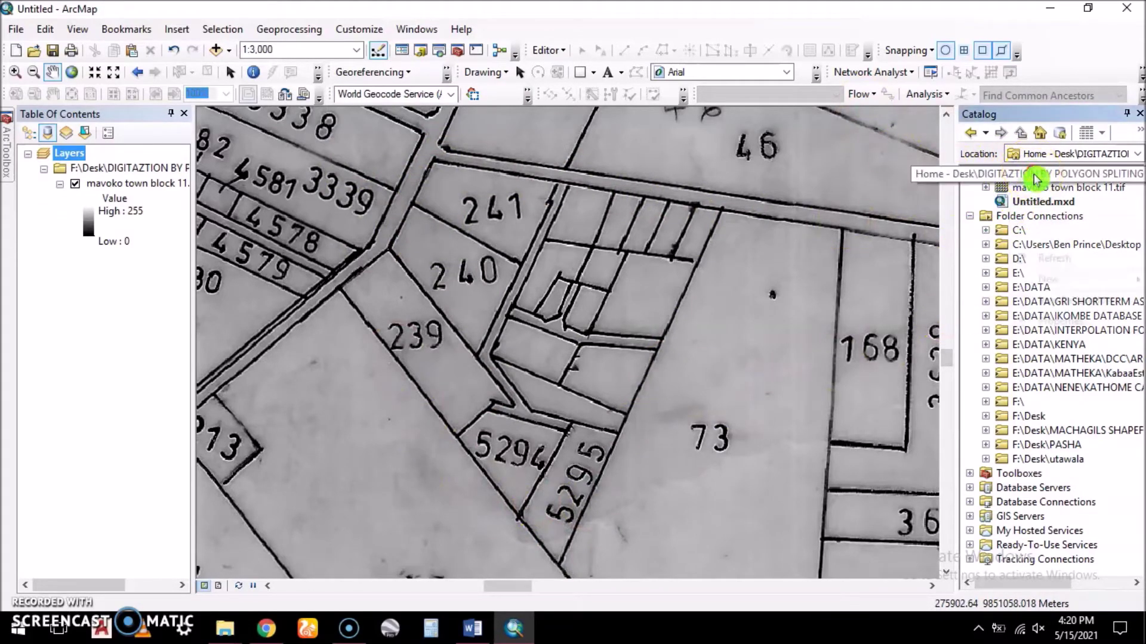
pyautogui.rightClick(1032, 174)
pyautogui.moveTo(1083, 285)
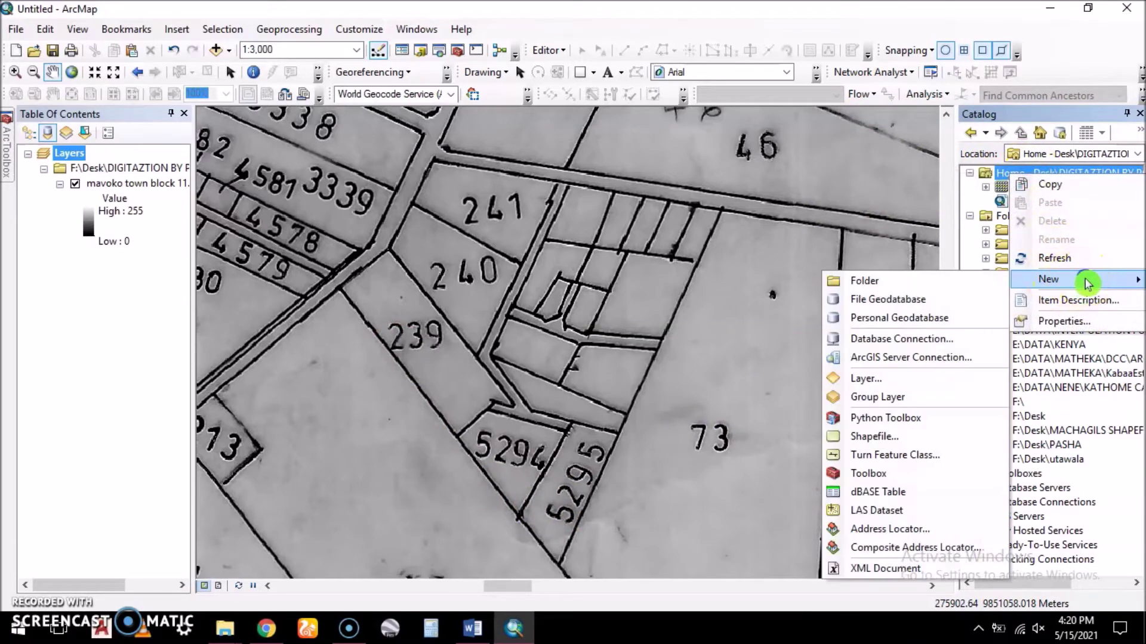
pyautogui.click(894, 438)
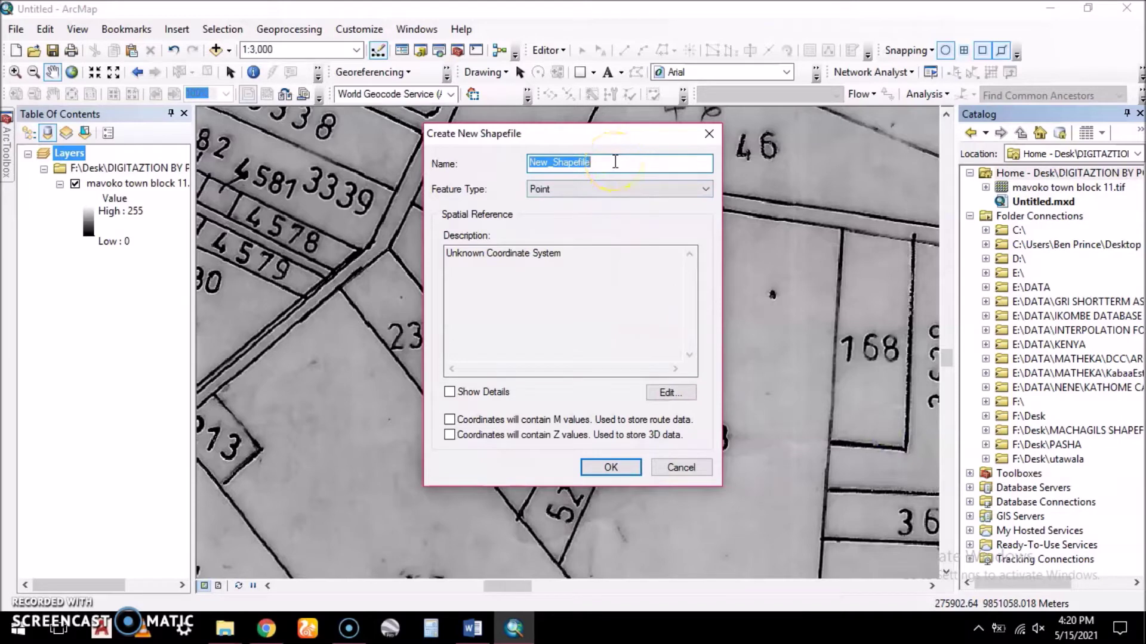
pyautogui.click(582, 188)
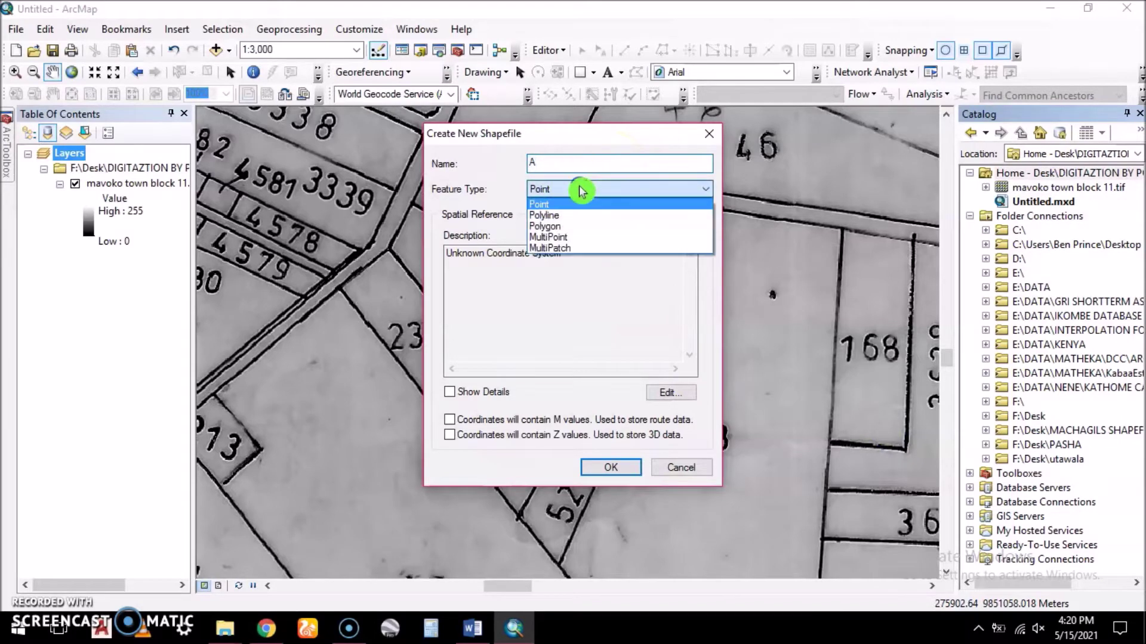
pyautogui.click(561, 219)
# Assign the WGS_1984_UTM_Zone_37S coordinate system to the new shapefile and create it.
pyautogui.click(669, 394)
pyautogui.click(564, 225)
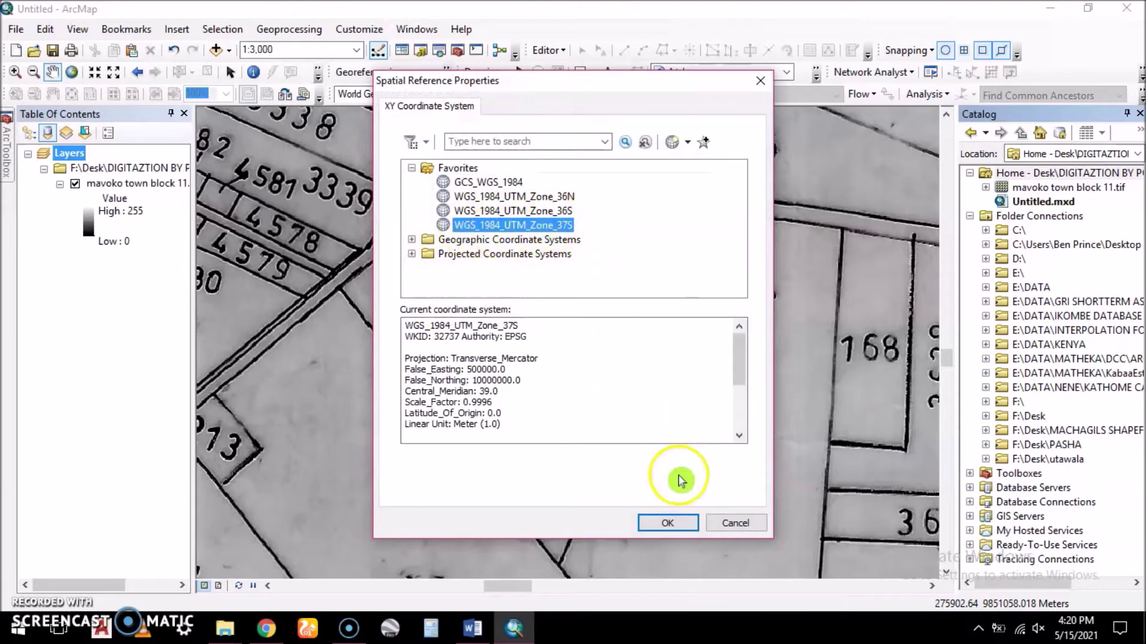
pyautogui.click(667, 530)
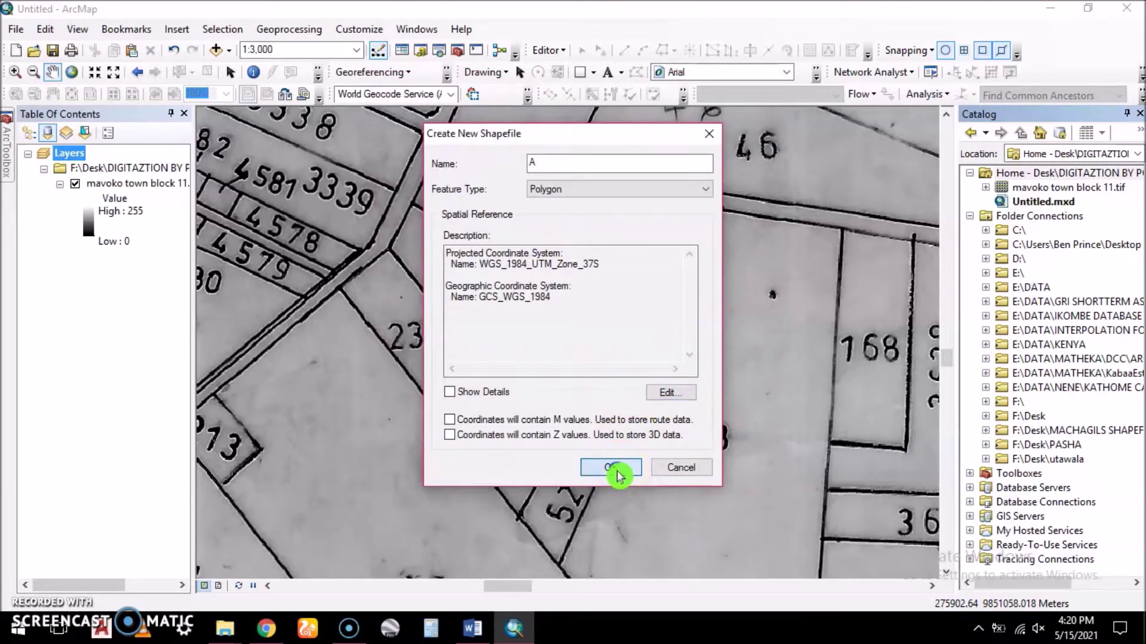
pyautogui.click(614, 470)
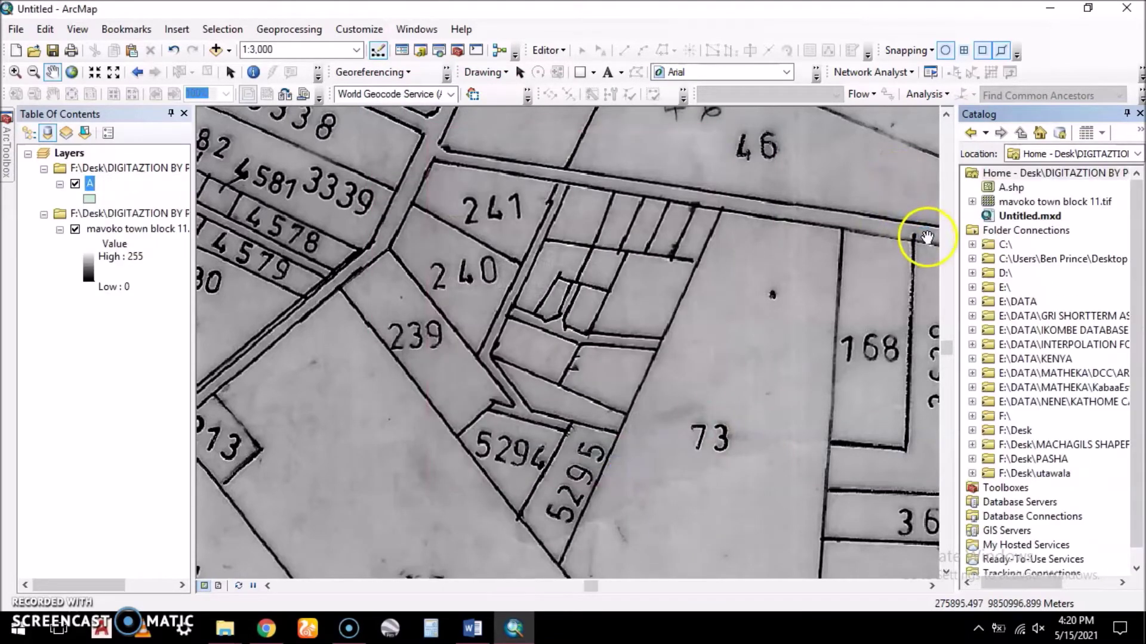
# Symbolize layer A with the Hollow style, outline width 2 and a red outline colour.
pyautogui.click(1007, 189)
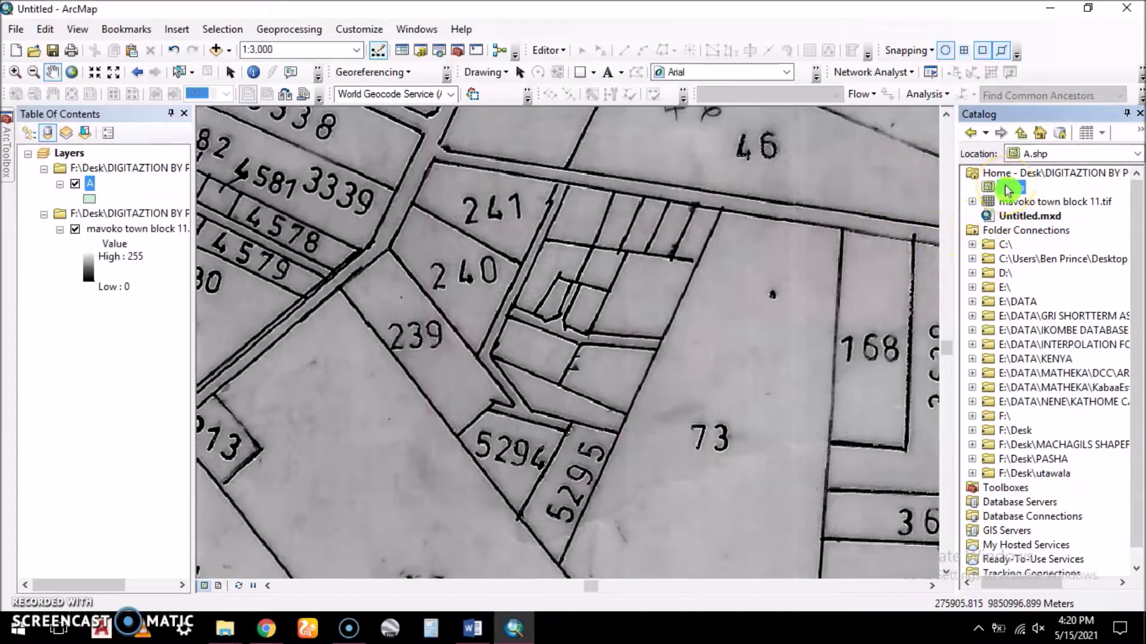
pyautogui.click(89, 198)
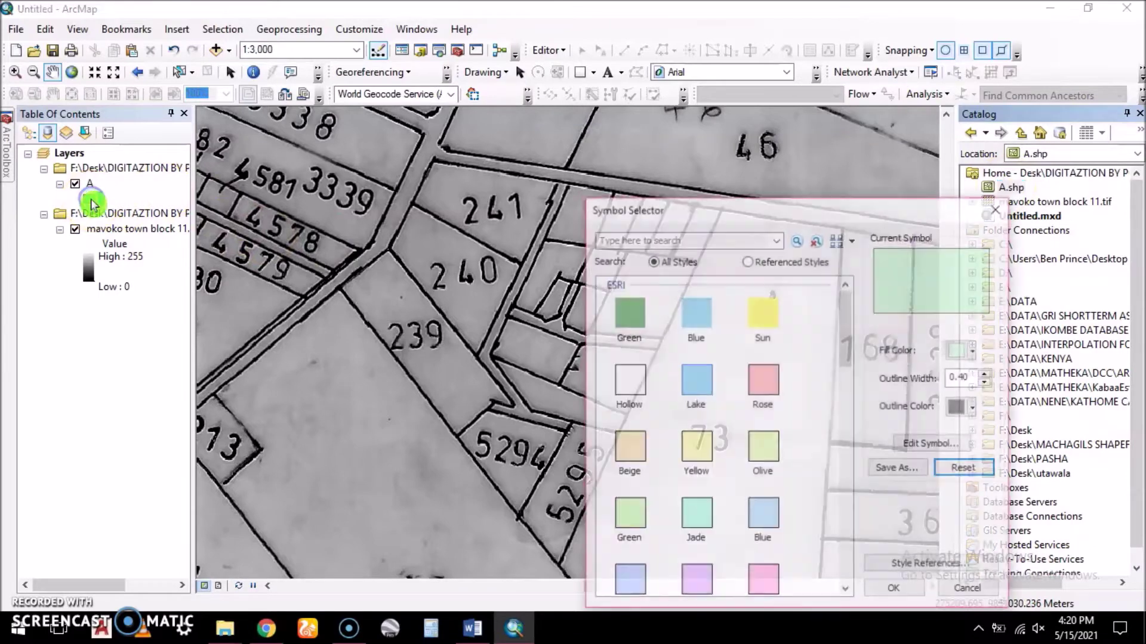
pyautogui.click(628, 382)
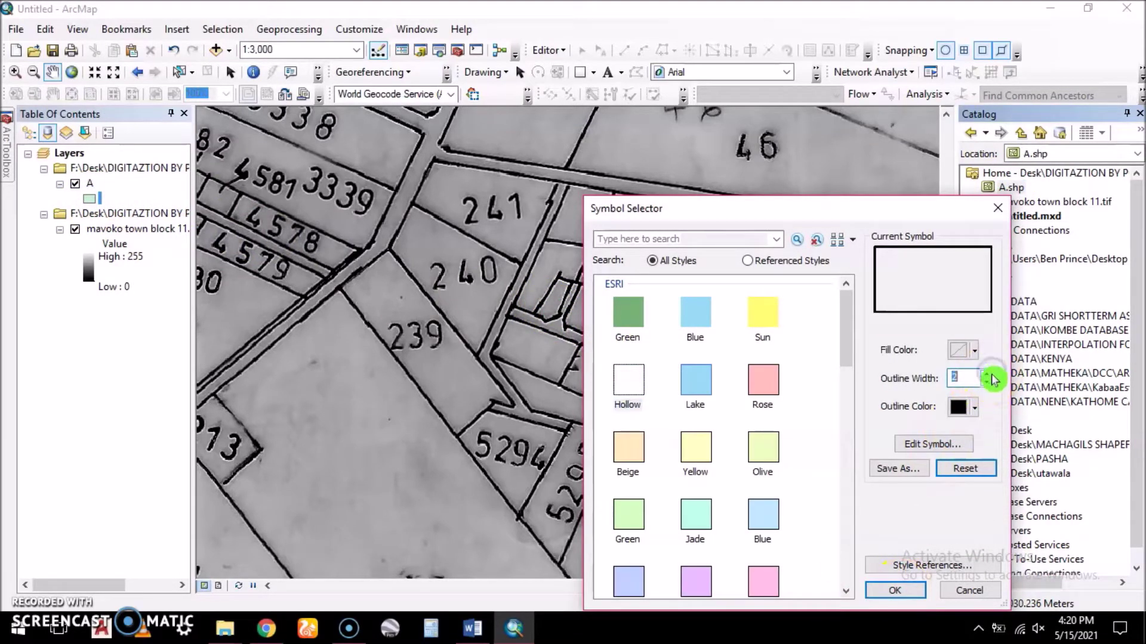
pyautogui.click(975, 408)
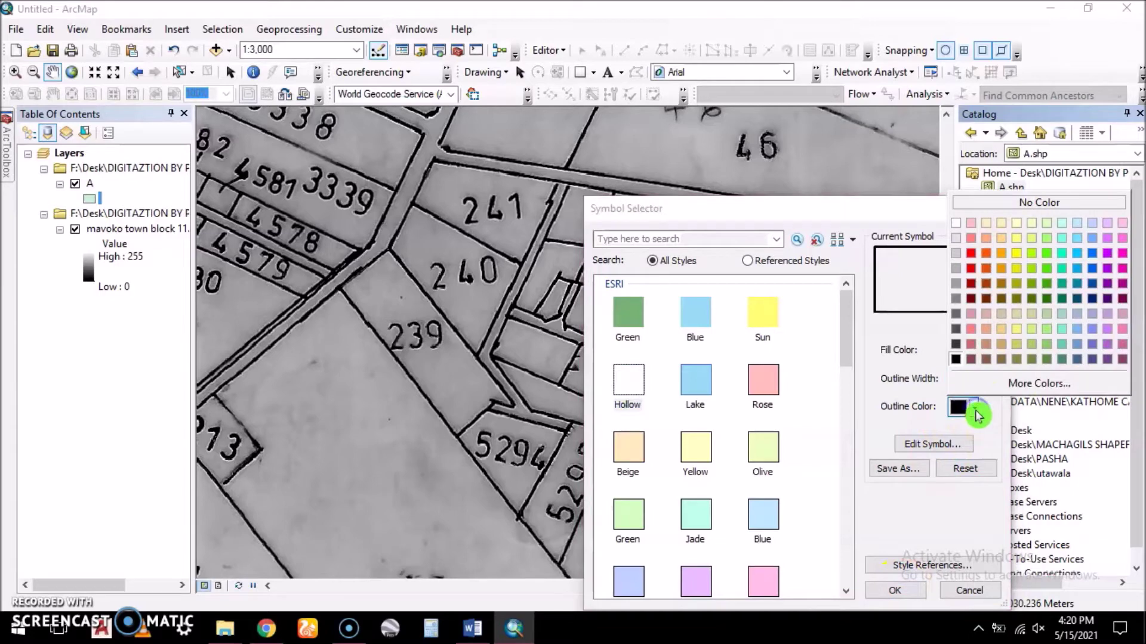
pyautogui.click(972, 254)
pyautogui.click(894, 590)
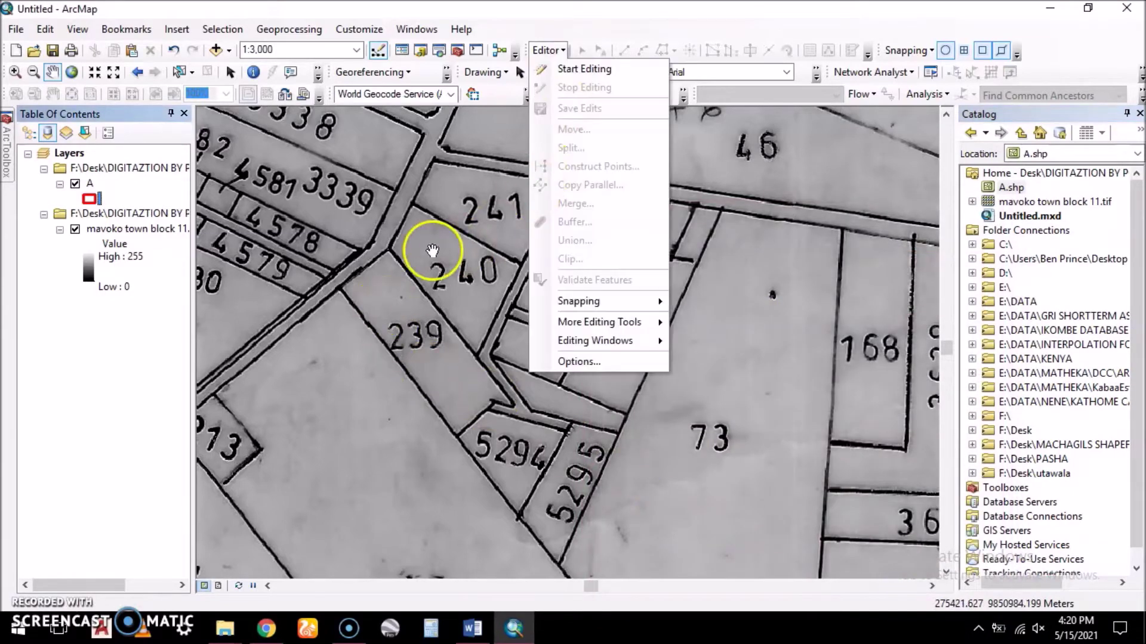
# Start an edit session for layer A.
pyautogui.click(493, 145)
pyautogui.moveTo(494, 146); pyautogui.dragTo(580, 340)
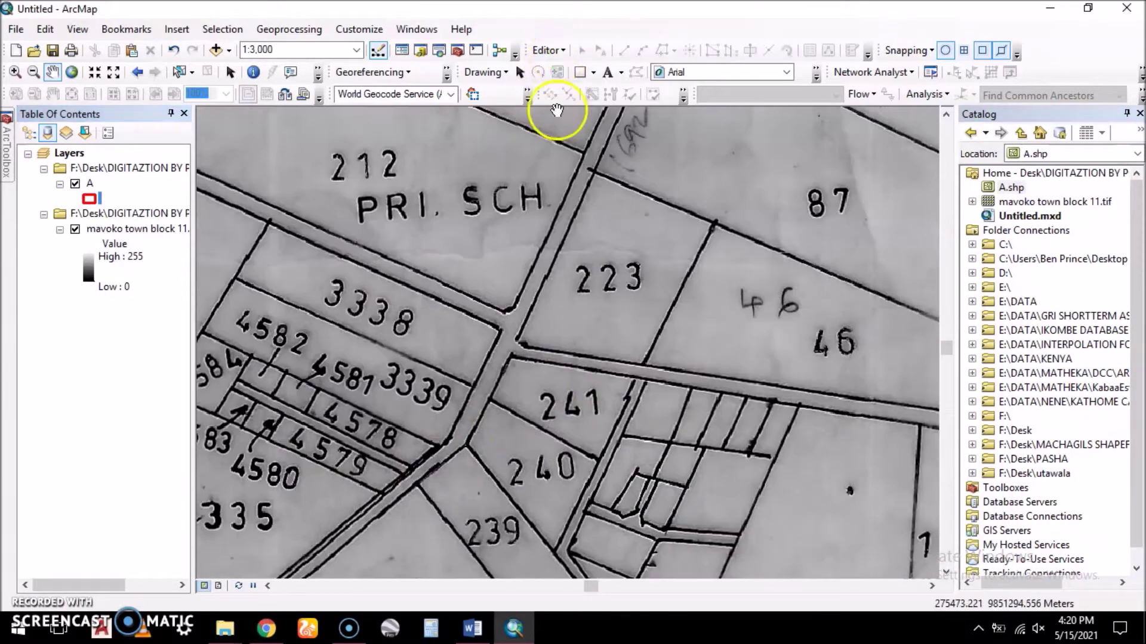
pyautogui.click(561, 49)
pyautogui.click(569, 67)
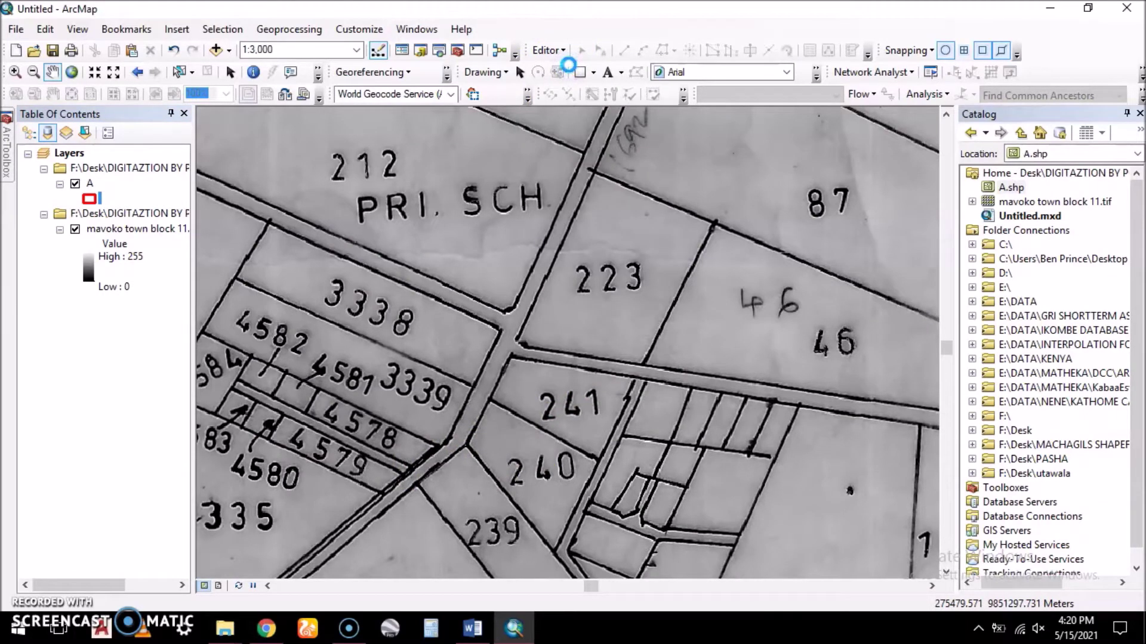
# Open the Create Features window and choose the A template with the Polygon construction tool.
pyautogui.click(554, 50)
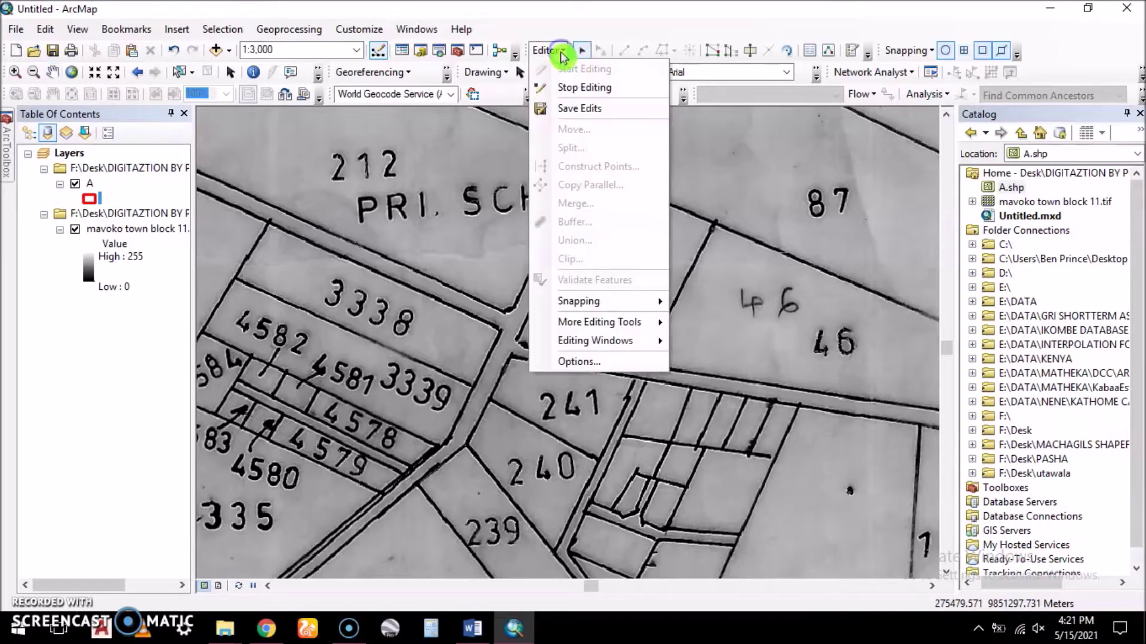
pyautogui.moveTo(626, 345)
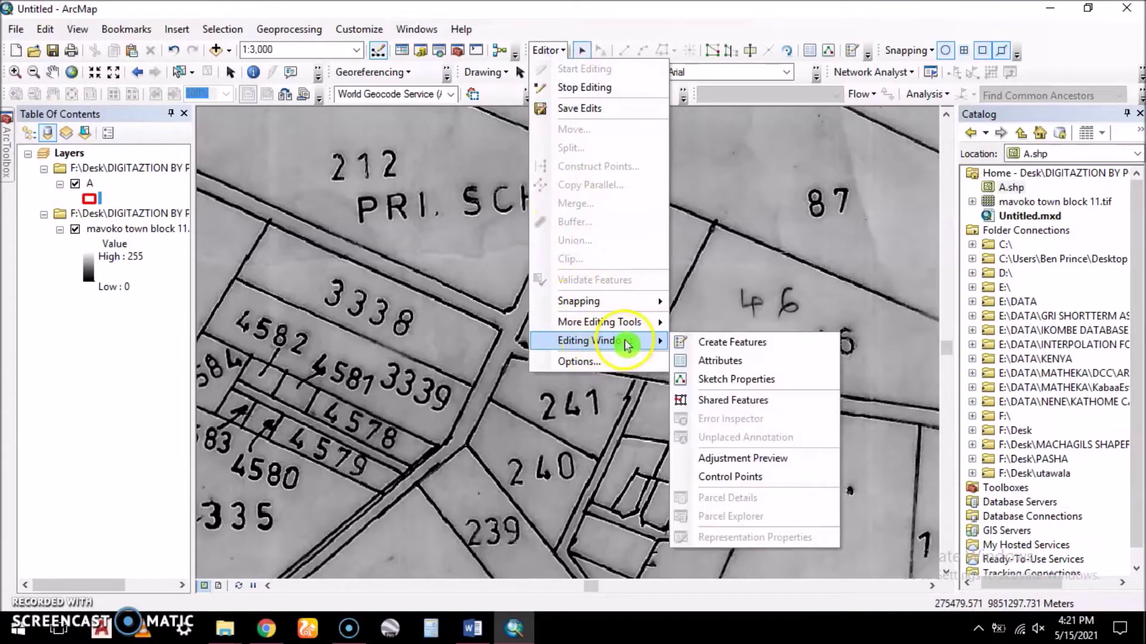
pyautogui.click(727, 342)
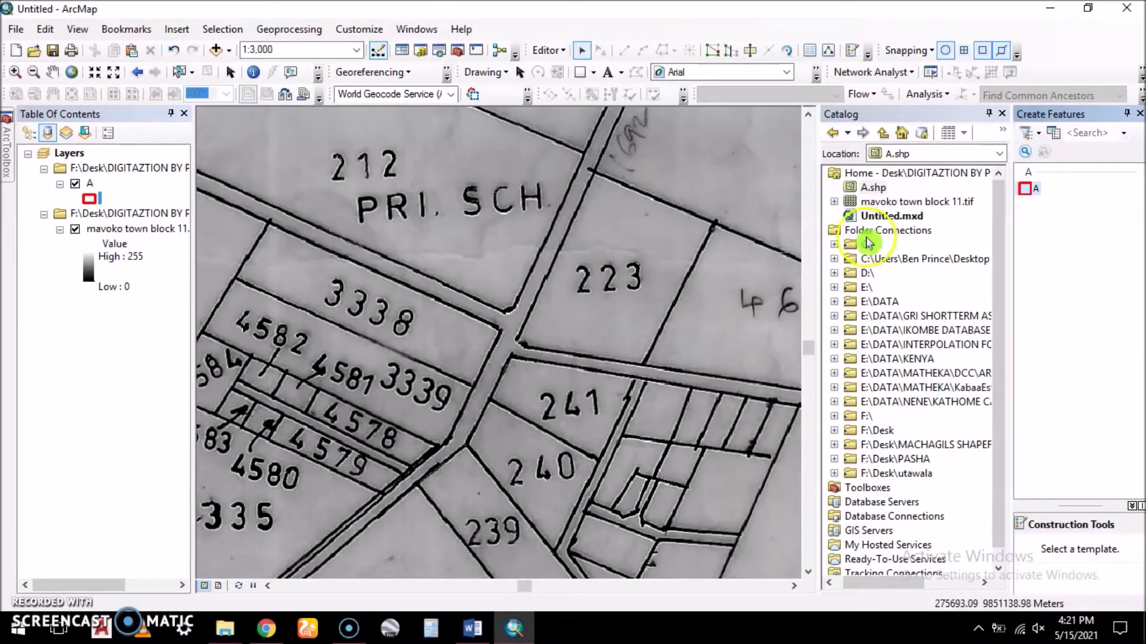
pyautogui.click(1027, 189)
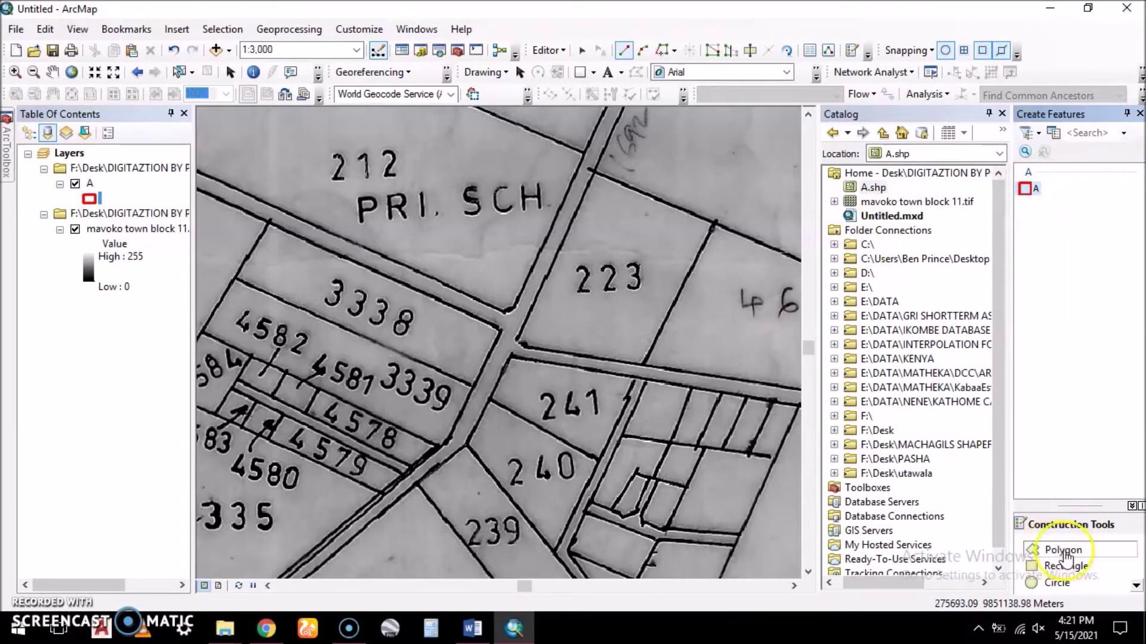
pyautogui.click(1053, 550)
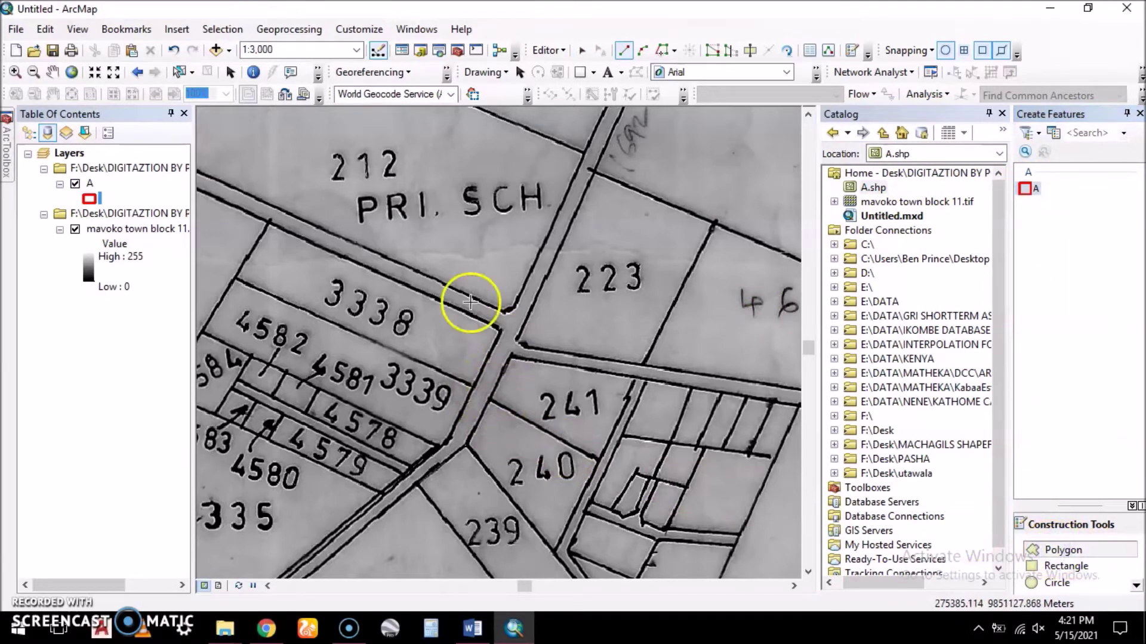
# Begin the block's outline at parcel 239's western corner and trace the road frontage up to the northern corner of parcel 241.
pyautogui.scroll(-2, 422, 203)
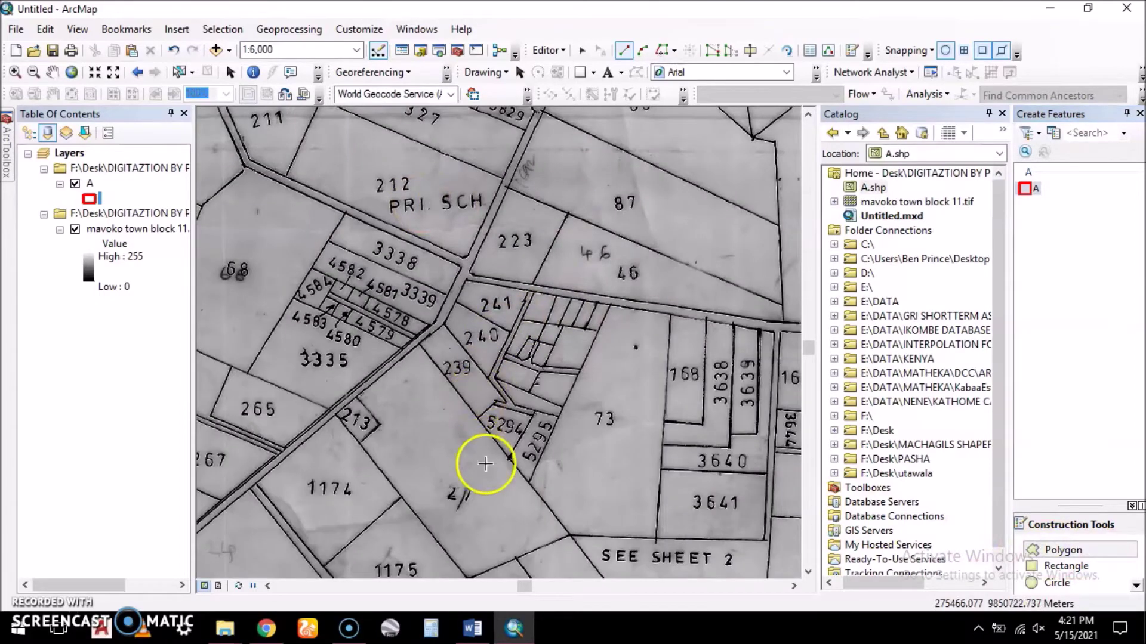
pyautogui.scroll(5, 371, 269)
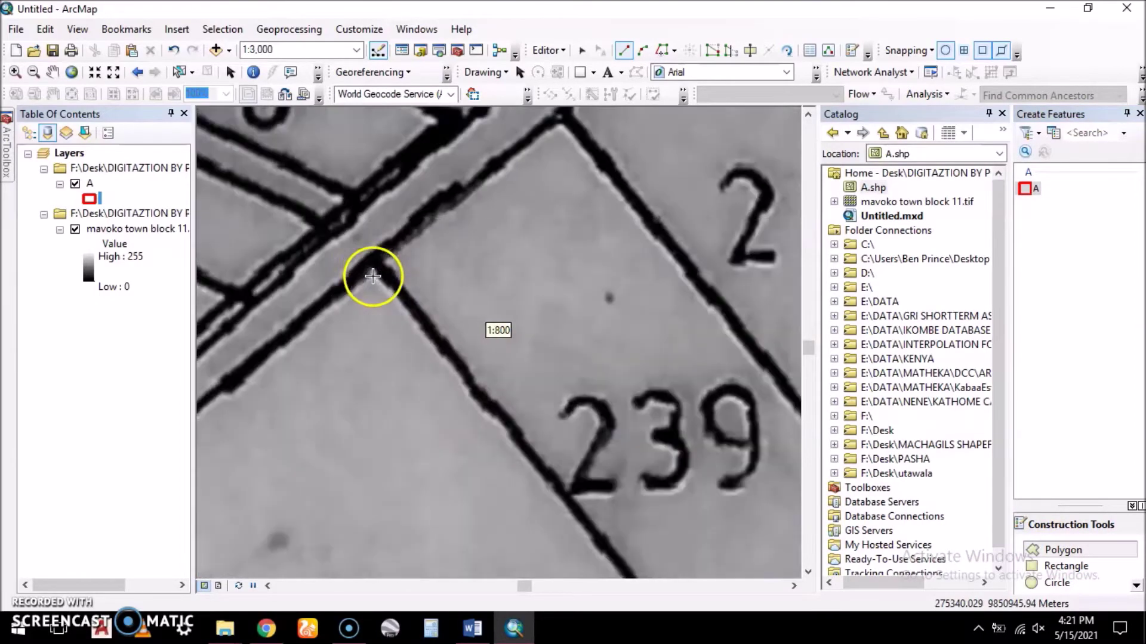
pyautogui.click(380, 282)
pyautogui.scroll(-2, 501, 323)
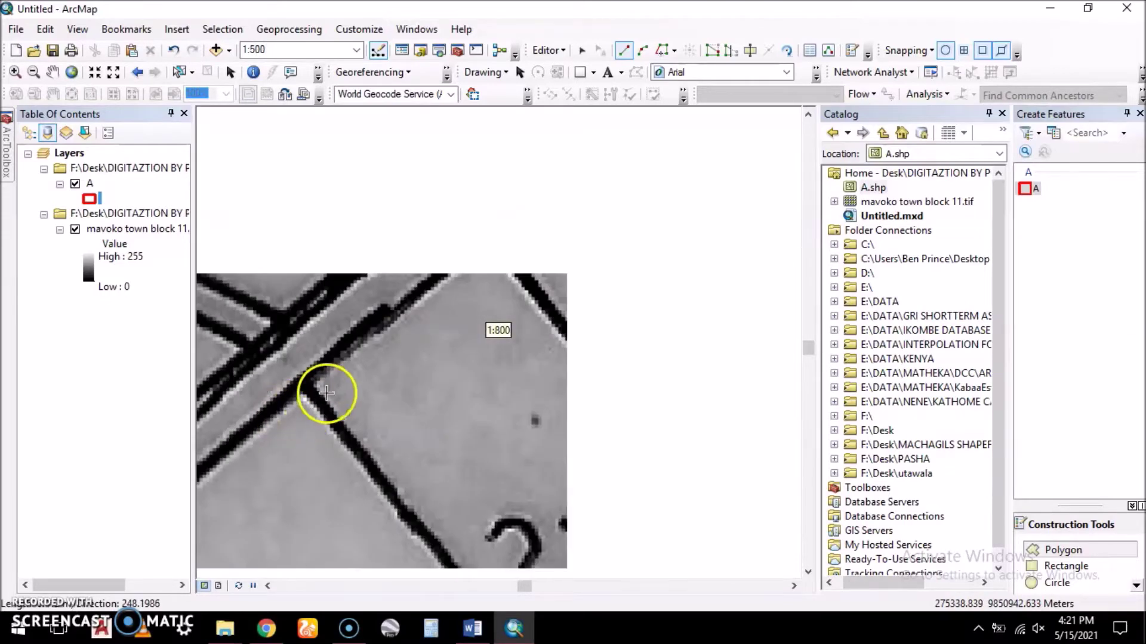
pyautogui.click(486, 237)
pyautogui.scroll(-1, 411, 470)
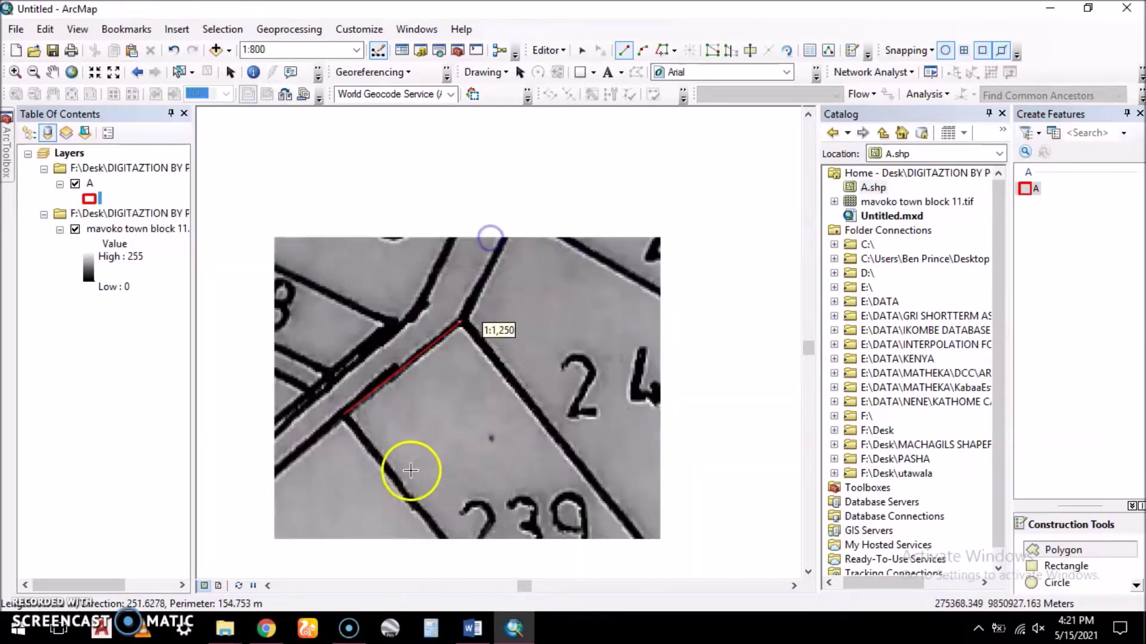
pyautogui.scroll(-1, 460, 370)
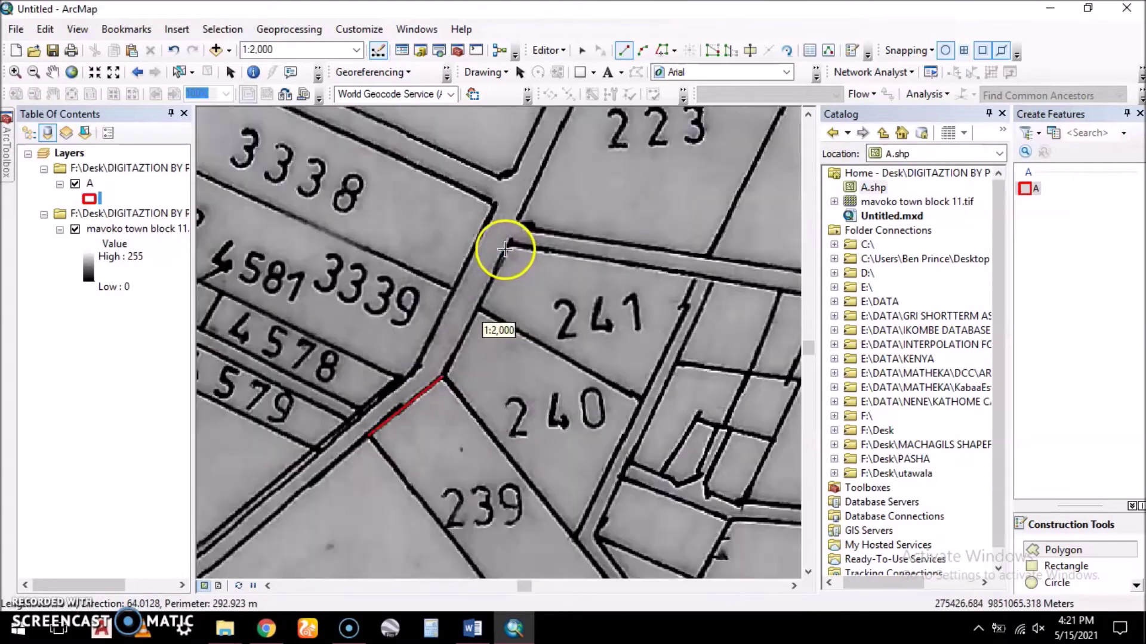
pyautogui.scroll(1, 505, 249)
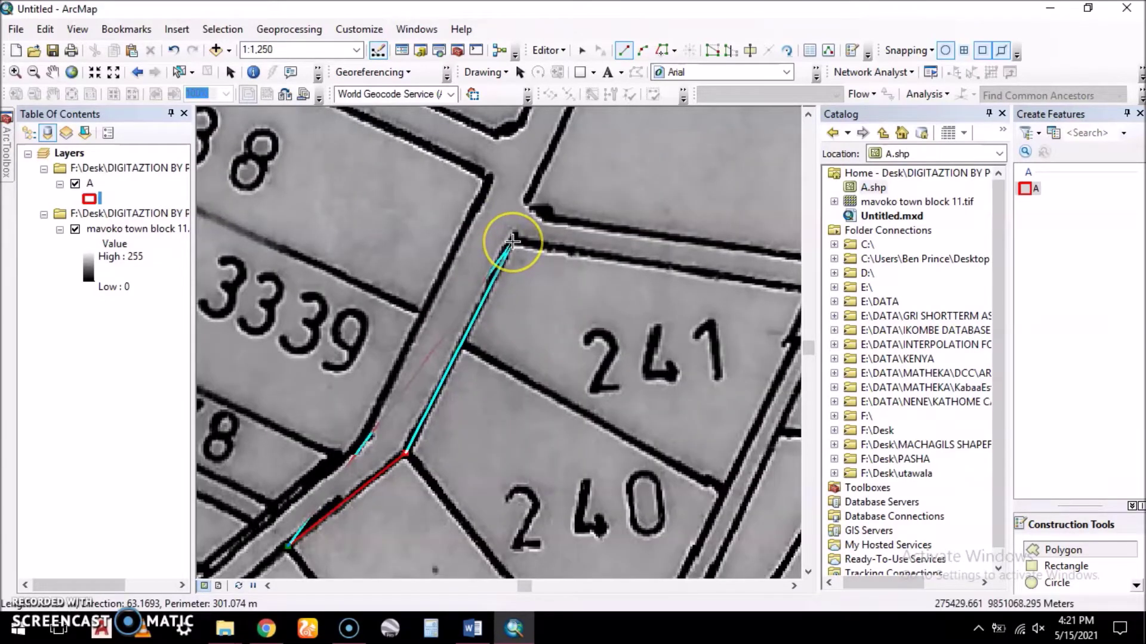
pyautogui.scroll(1, 513, 242)
pyautogui.scroll(-3, 459, 270)
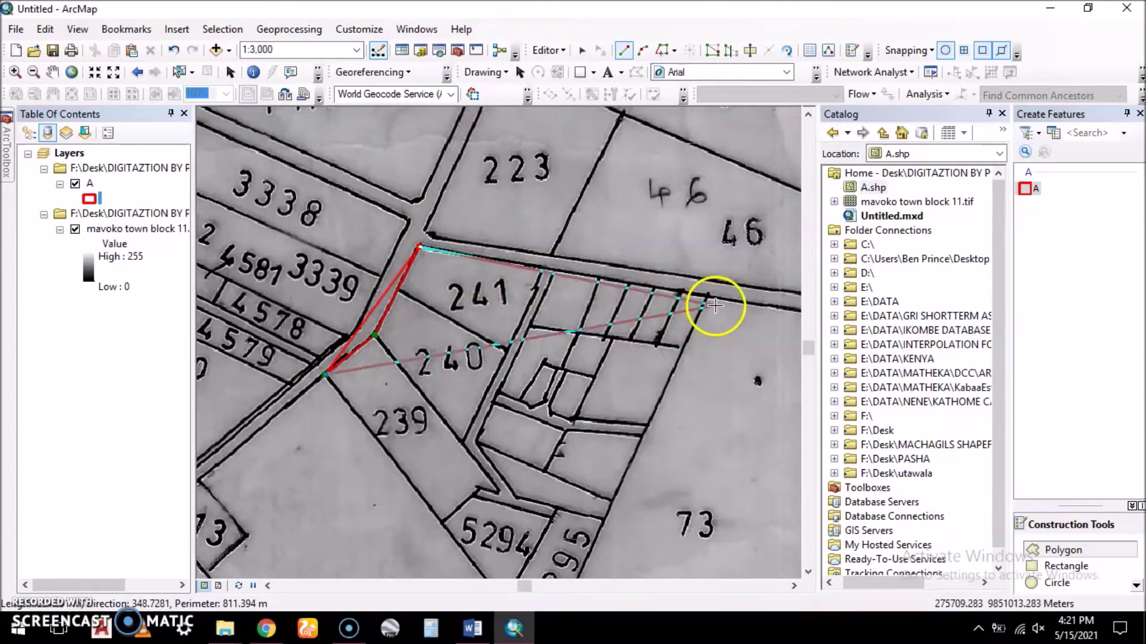
# Continue the outline to the block's north-east corner beside parcel 73 and the southern tip of parcel 5295, and finish the sketch.
pyautogui.scroll(3, 713, 305)
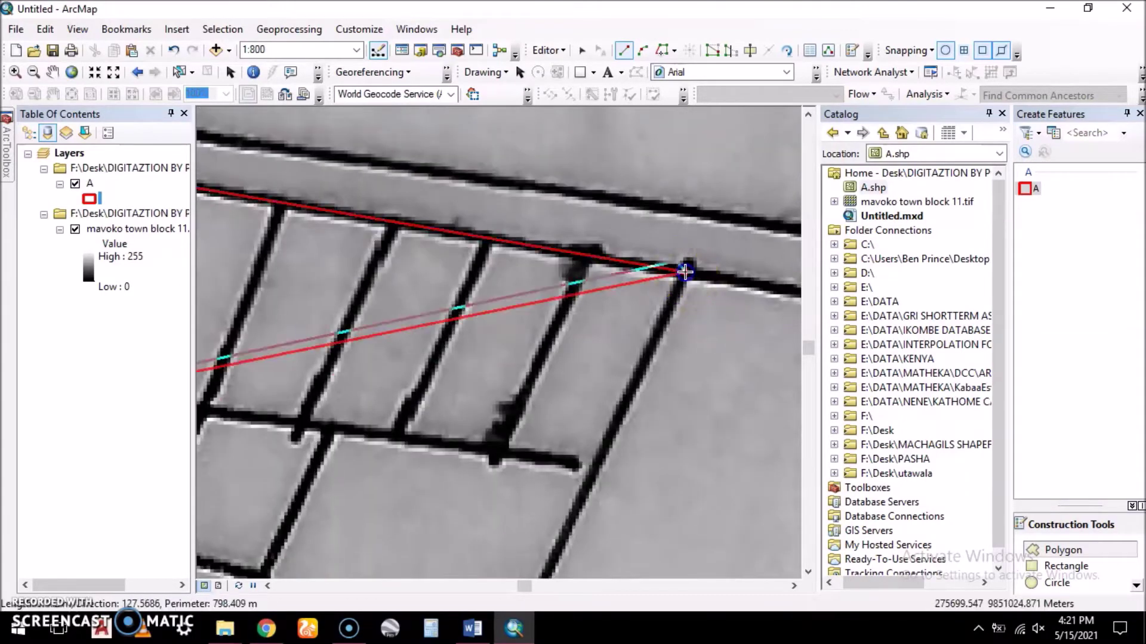
pyautogui.scroll(-4, 626, 179)
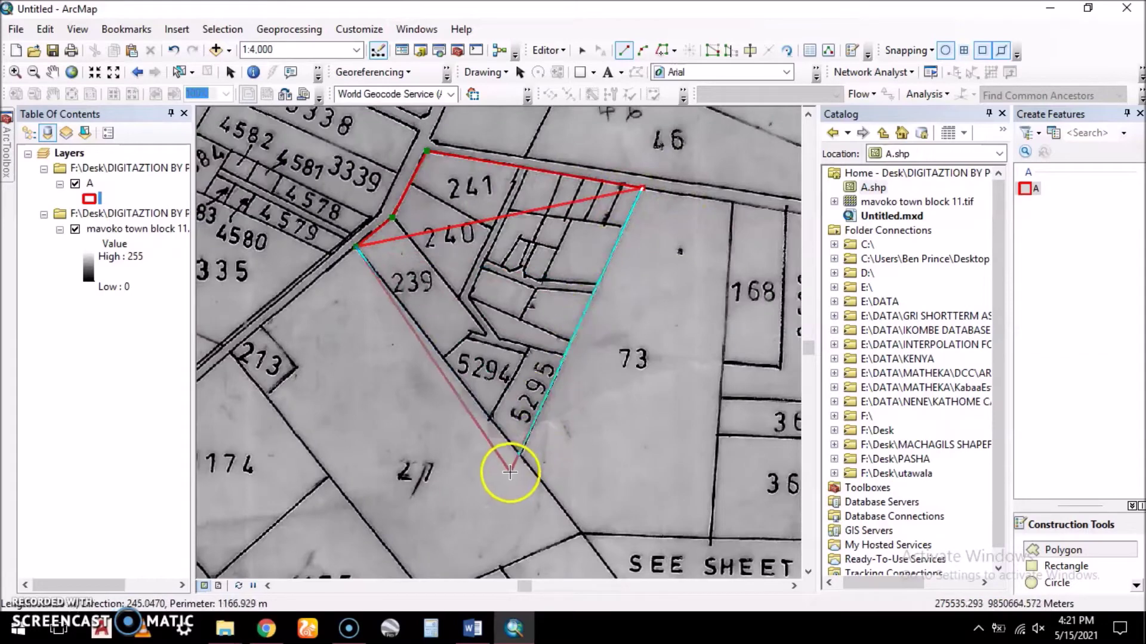
pyautogui.scroll(3, 505, 476)
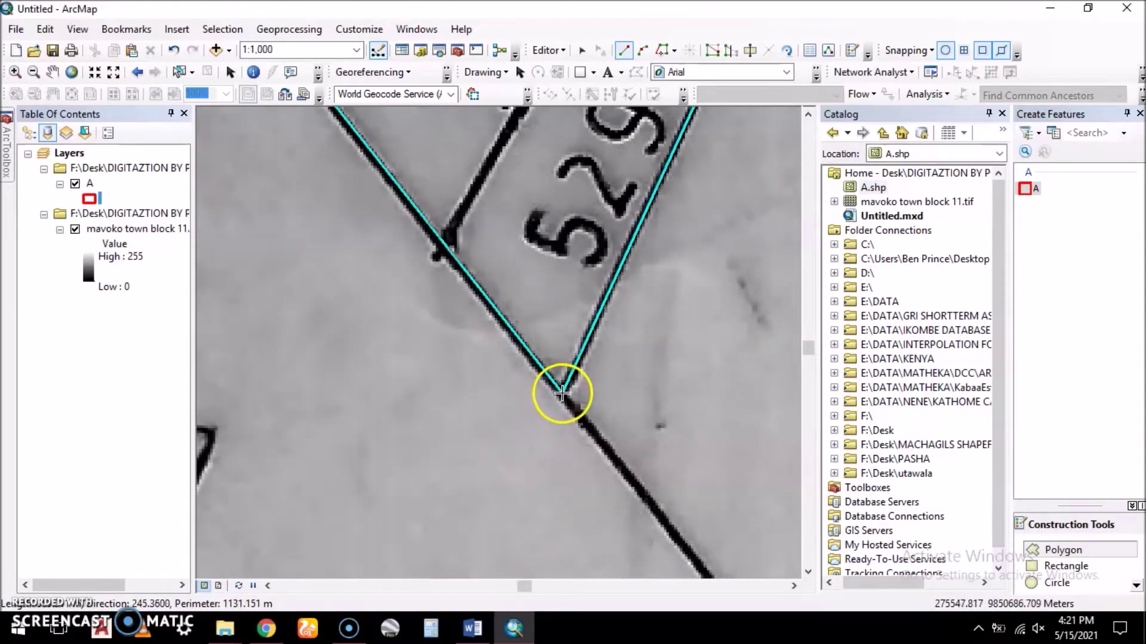
pyautogui.scroll(-2, 562, 494)
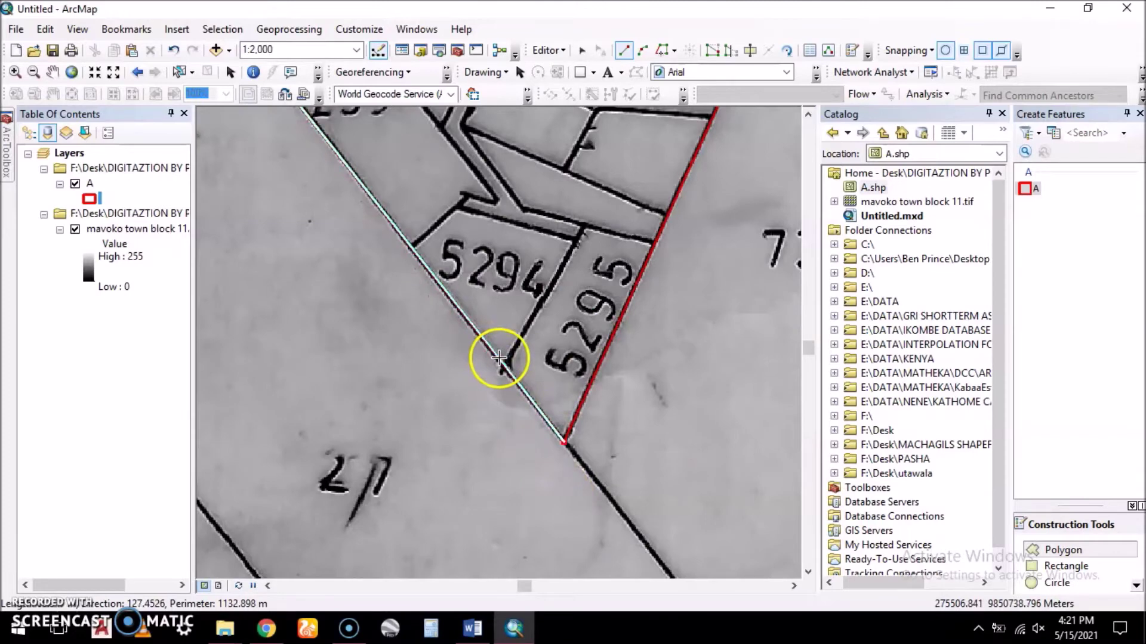
pyautogui.rightClick(501, 363)
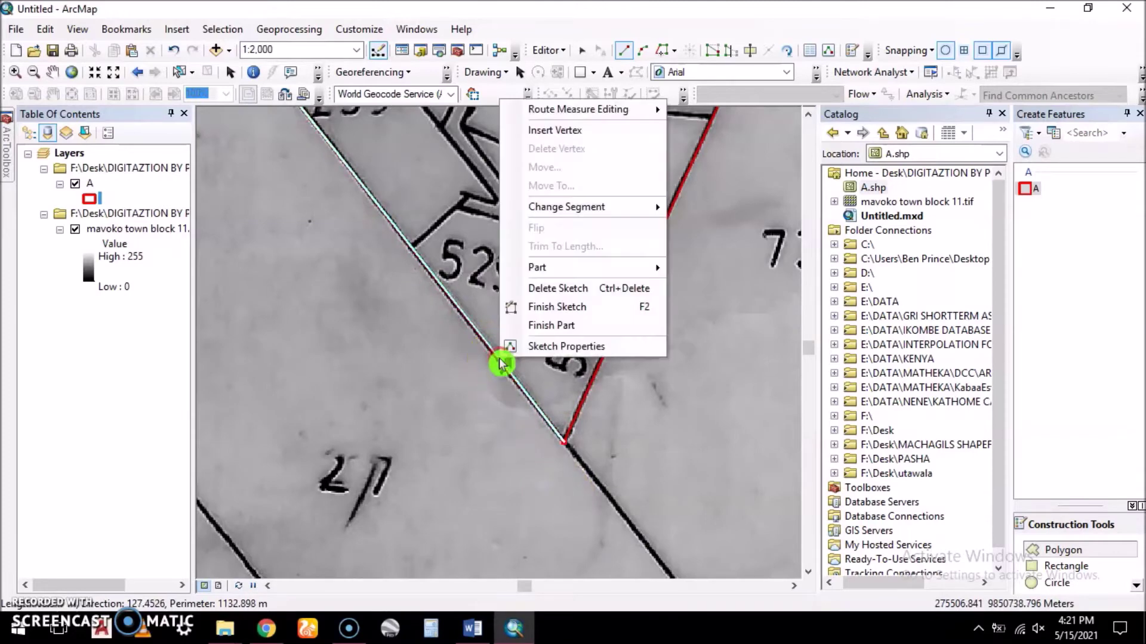
pyautogui.click(570, 311)
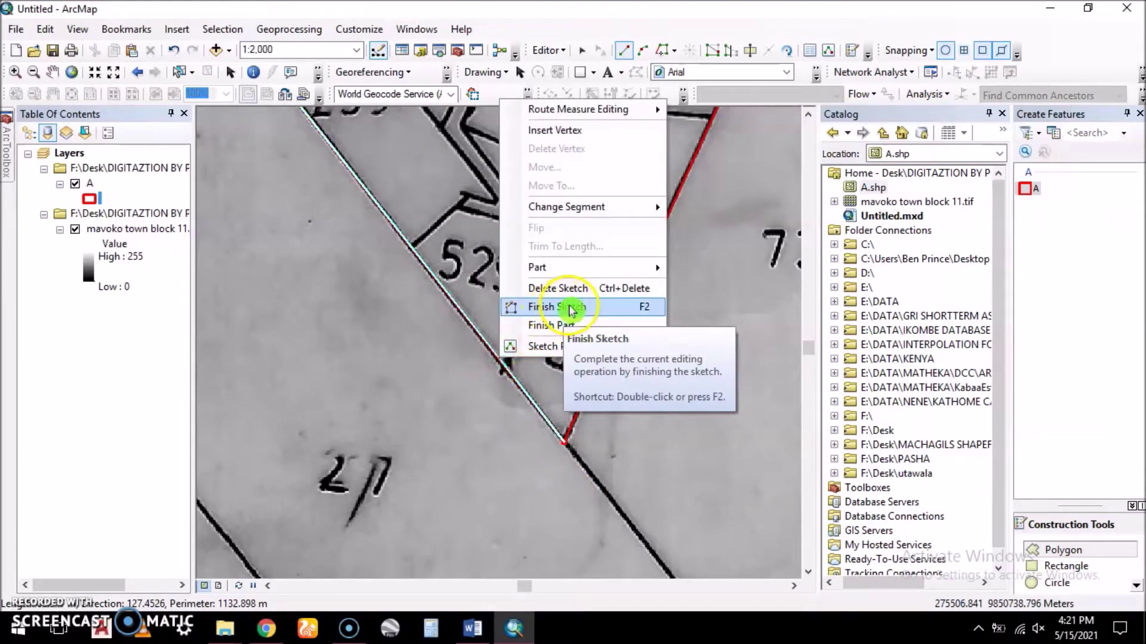
pyautogui.scroll(-2, 518, 441)
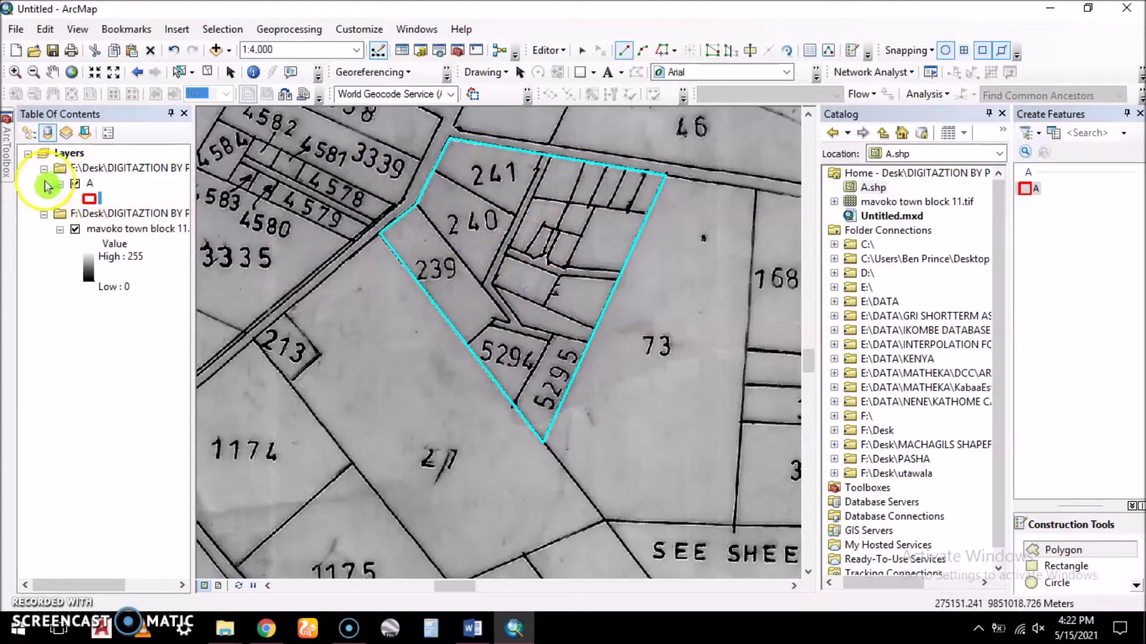
pyautogui.click(90, 183)
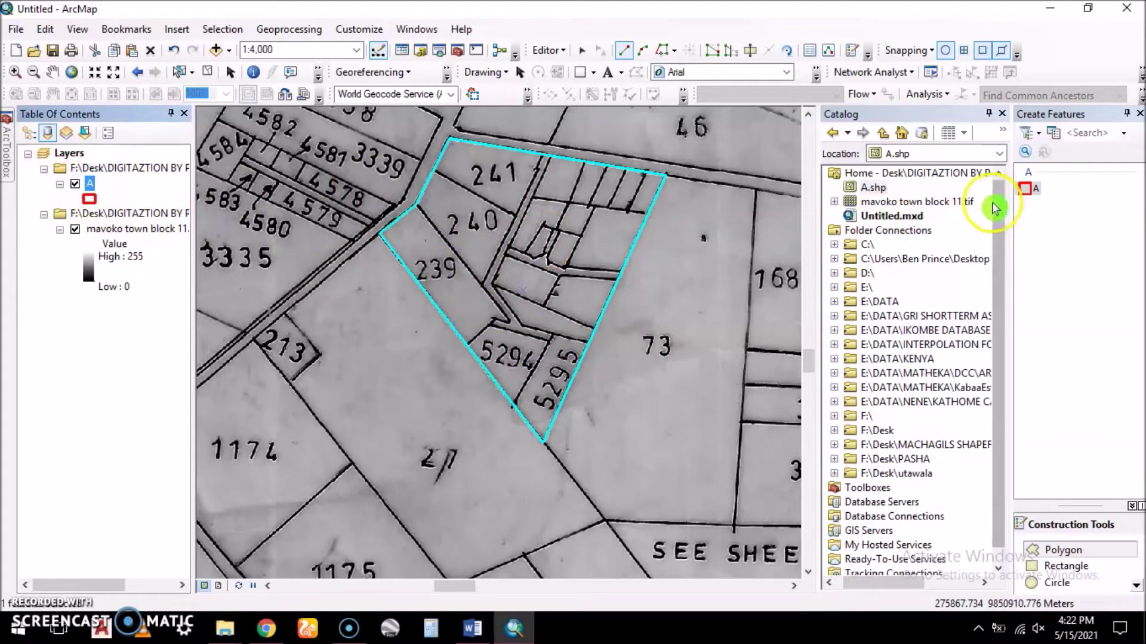
# Try to export layer A's selected block polygon as B.shp in the DIGITAZTION BY POLYGON SPLITING folder under F:\Desk.
pyautogui.rightClick(90, 189)
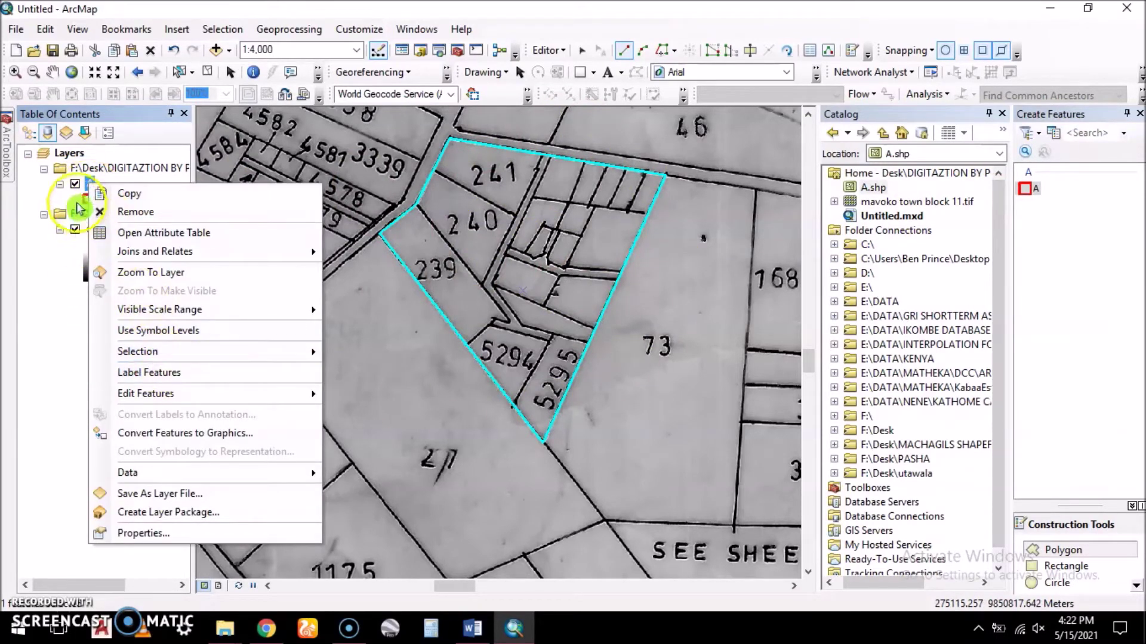
pyautogui.moveTo(224, 481)
pyautogui.click(382, 491)
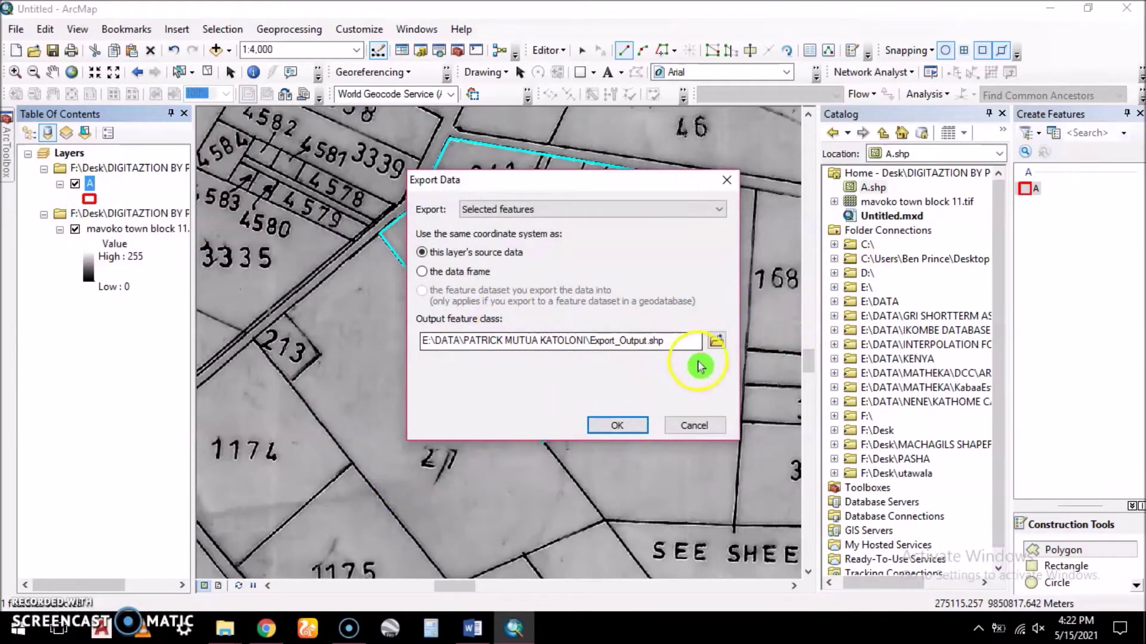
pyautogui.click(714, 346)
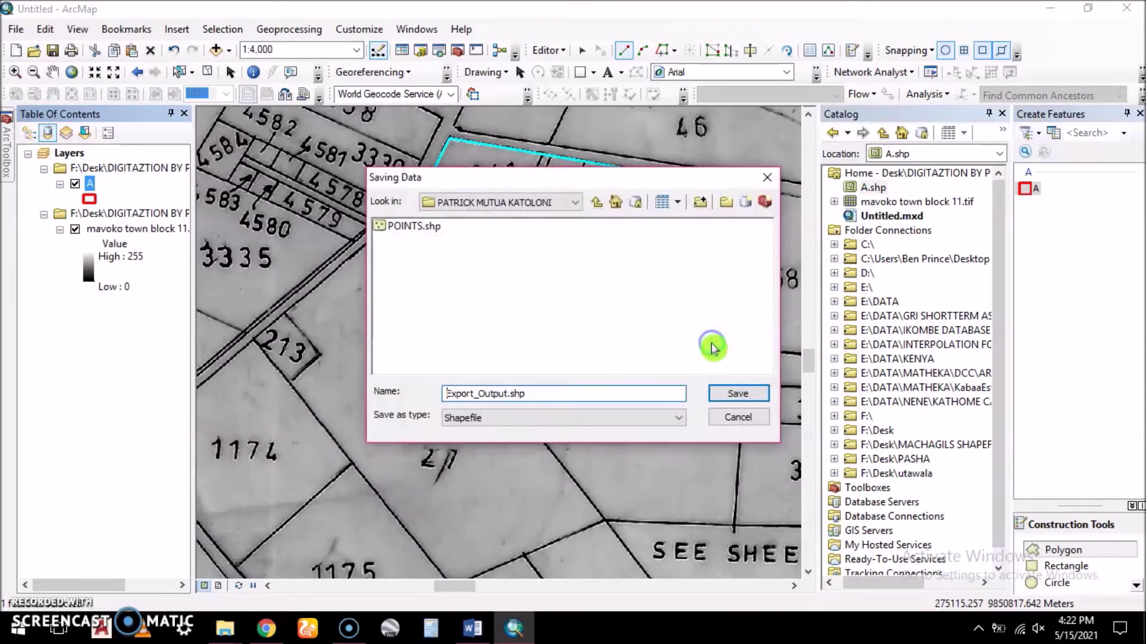
pyautogui.click(576, 204)
pyautogui.scroll(3, 520, 317)
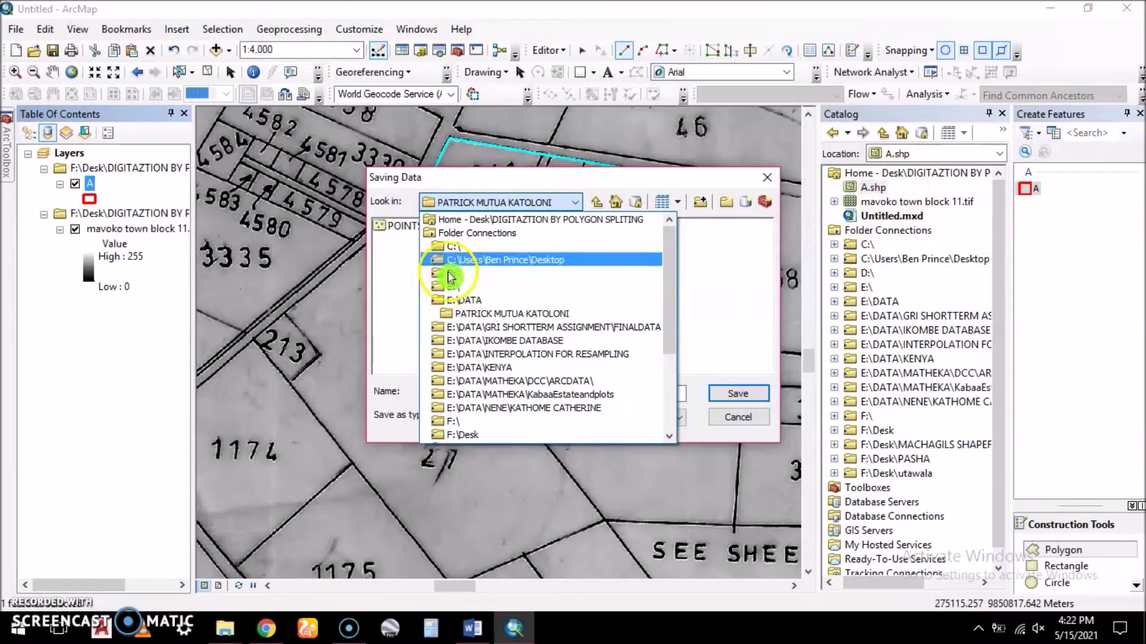
pyautogui.scroll(-2, 471, 358)
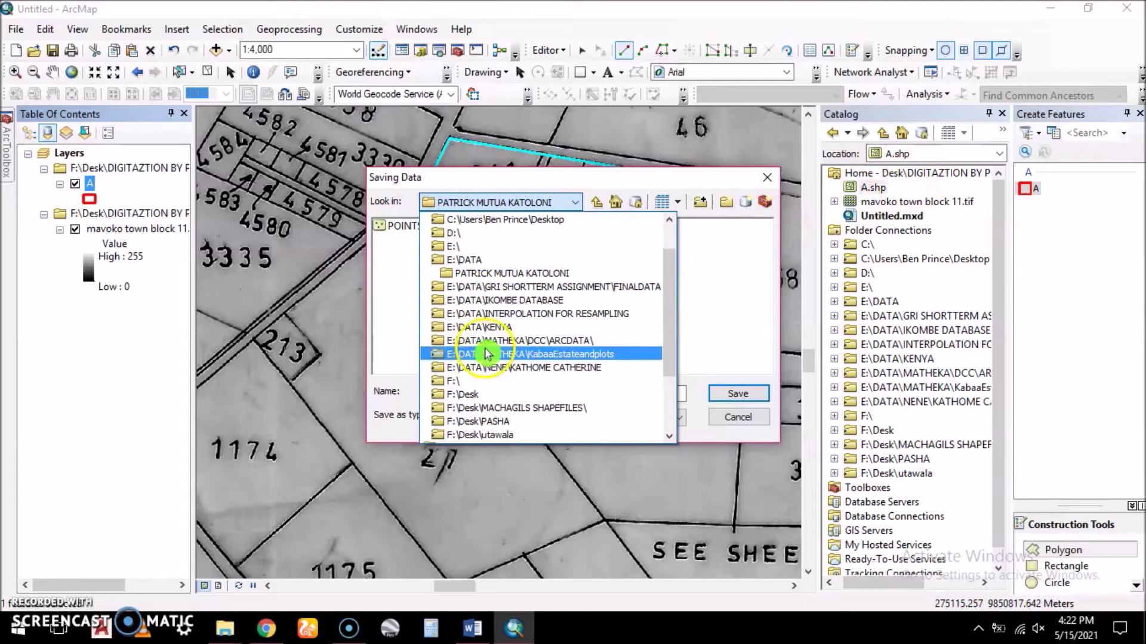
pyautogui.click(481, 392)
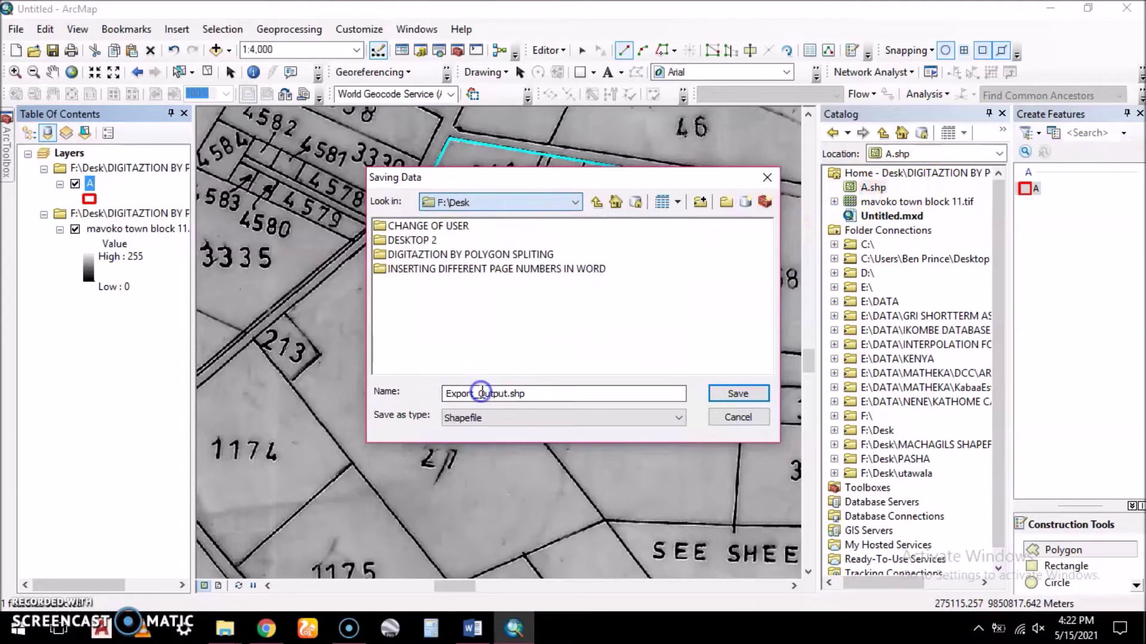
pyautogui.doubleClick(488, 256)
pyautogui.click(509, 399)
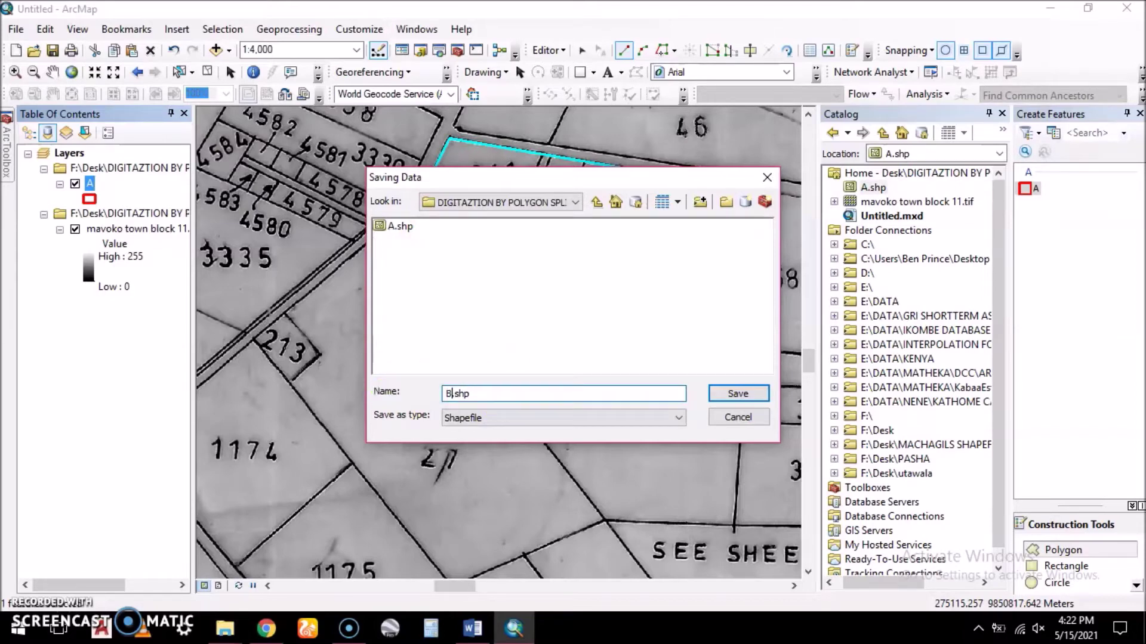
pyautogui.click(738, 396)
pyautogui.click(614, 426)
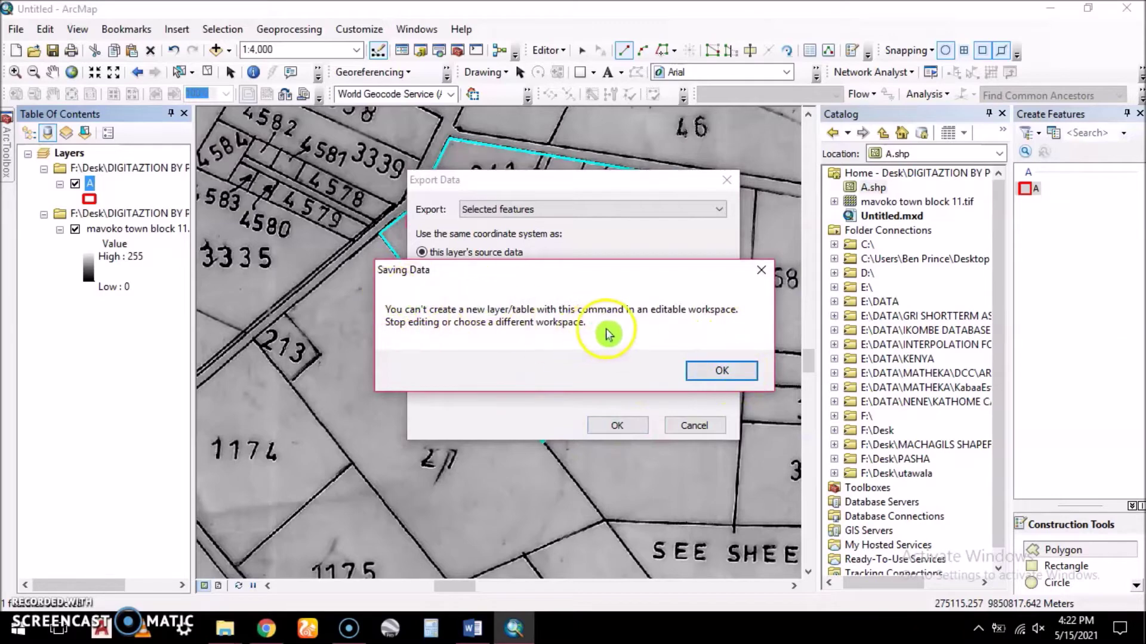
pyautogui.click(723, 371)
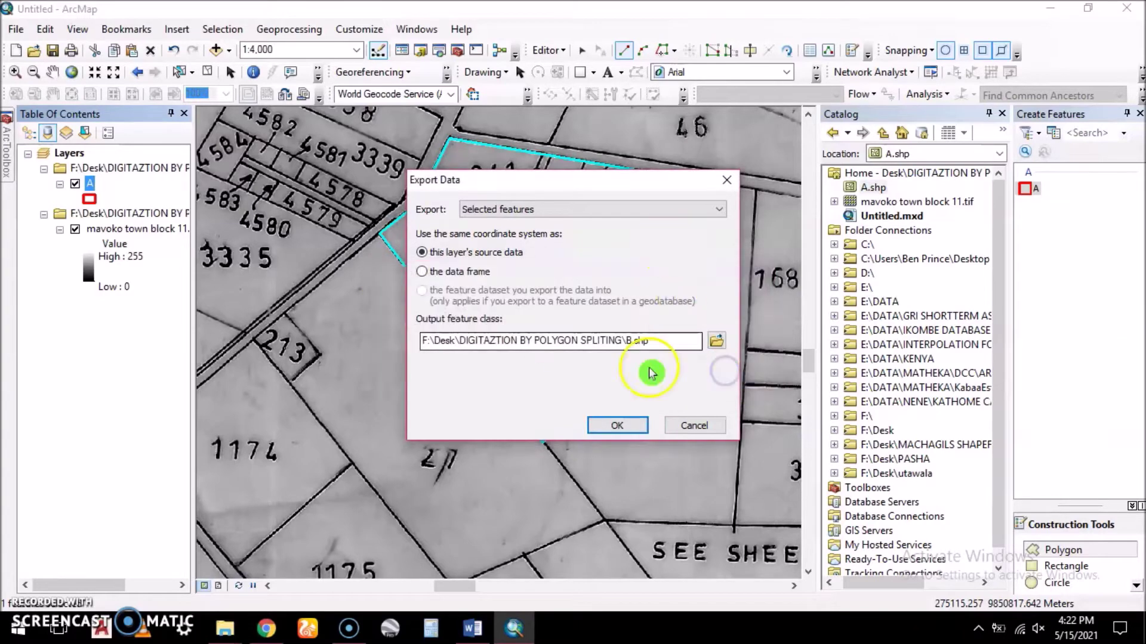
pyautogui.click(684, 426)
# Save the edits to layer A and stop the edit session.
pyautogui.click(566, 55)
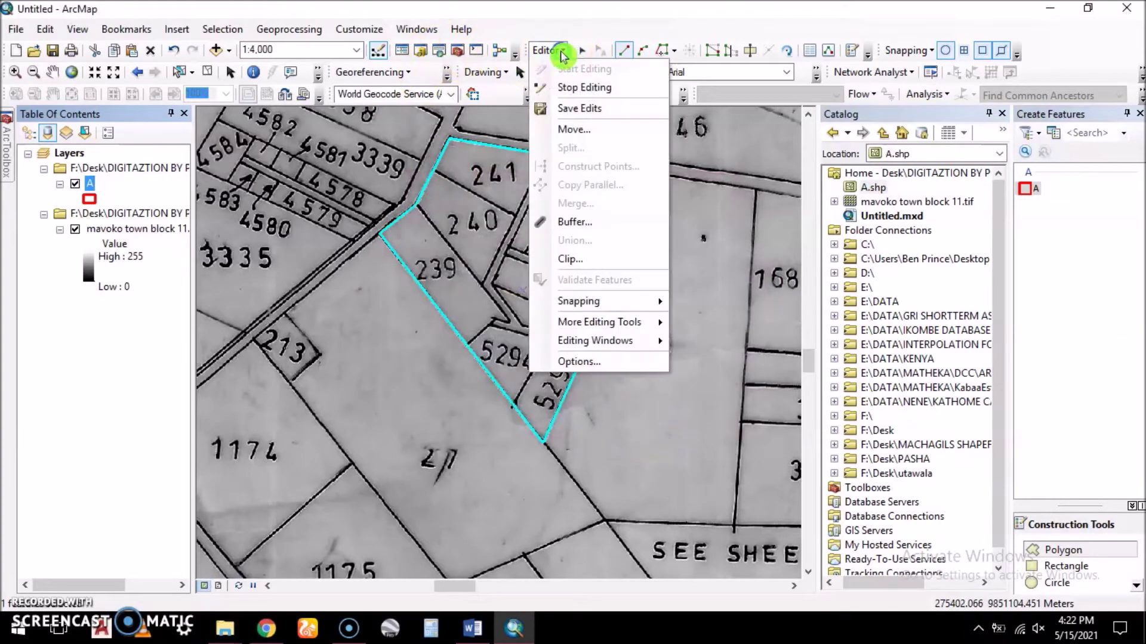
pyautogui.click(570, 108)
pyautogui.click(566, 52)
pyautogui.click(573, 89)
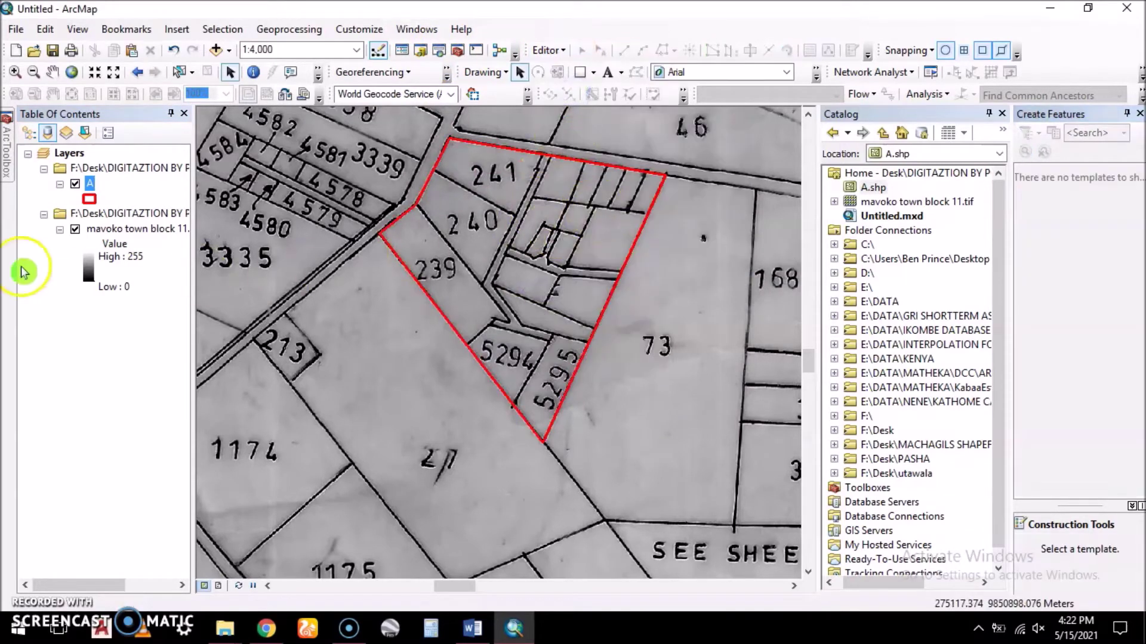
# Export all features of layer A as B.shp in F:\Desk\DIGITAZTION BY POLYGON SPLITING and add the result to the map.
pyautogui.rightClick(90, 185)
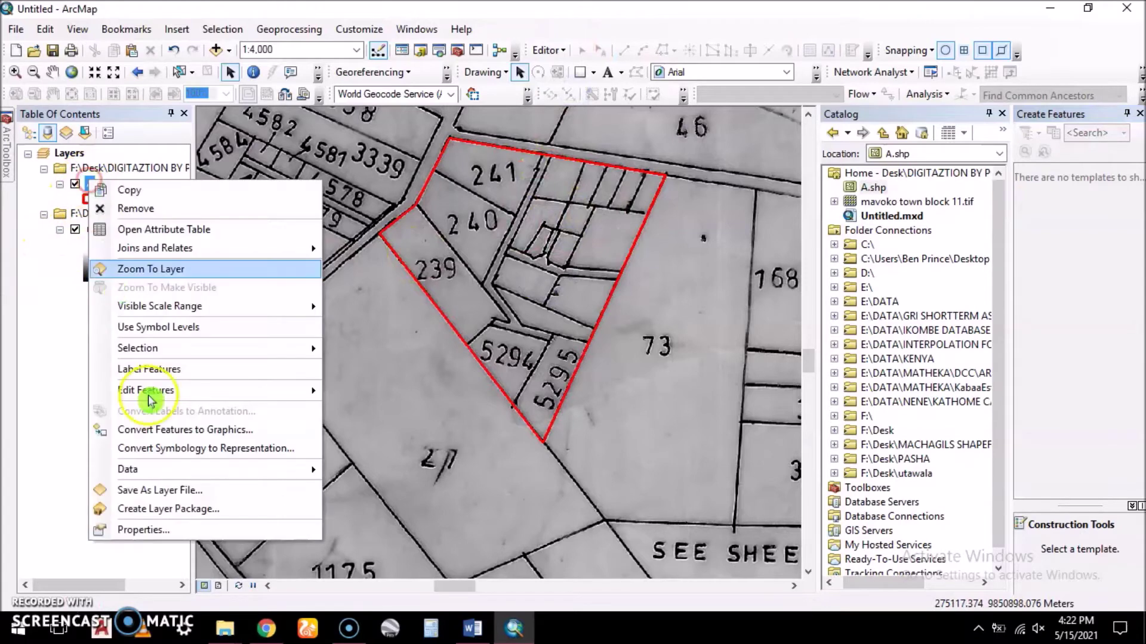
pyautogui.moveTo(159, 468)
pyautogui.click(391, 490)
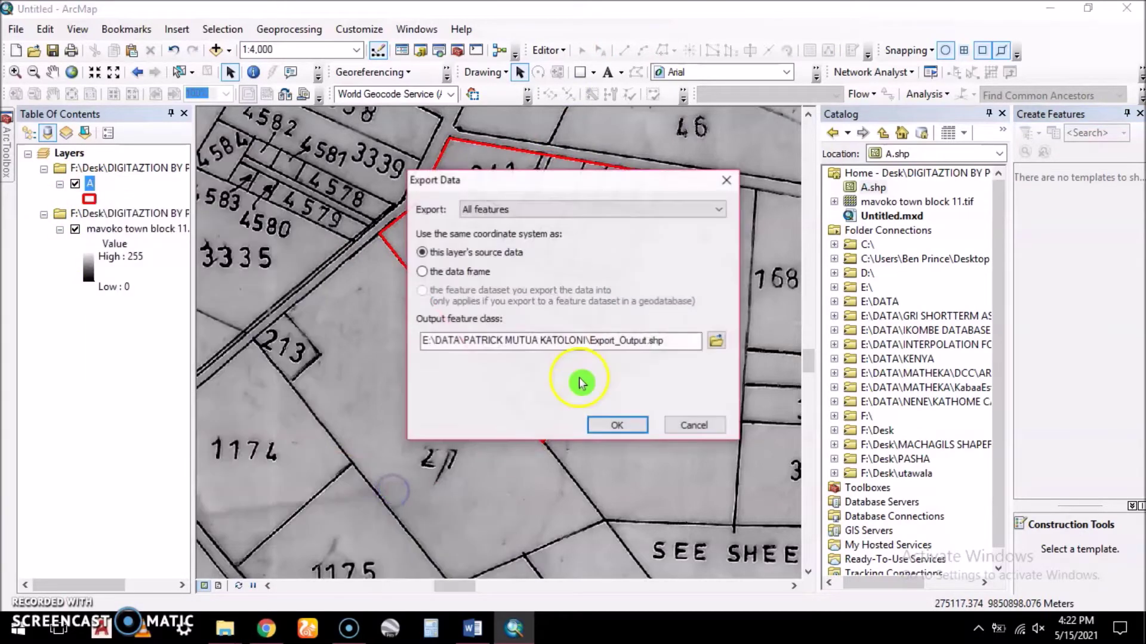
pyautogui.click(716, 344)
pyautogui.click(574, 203)
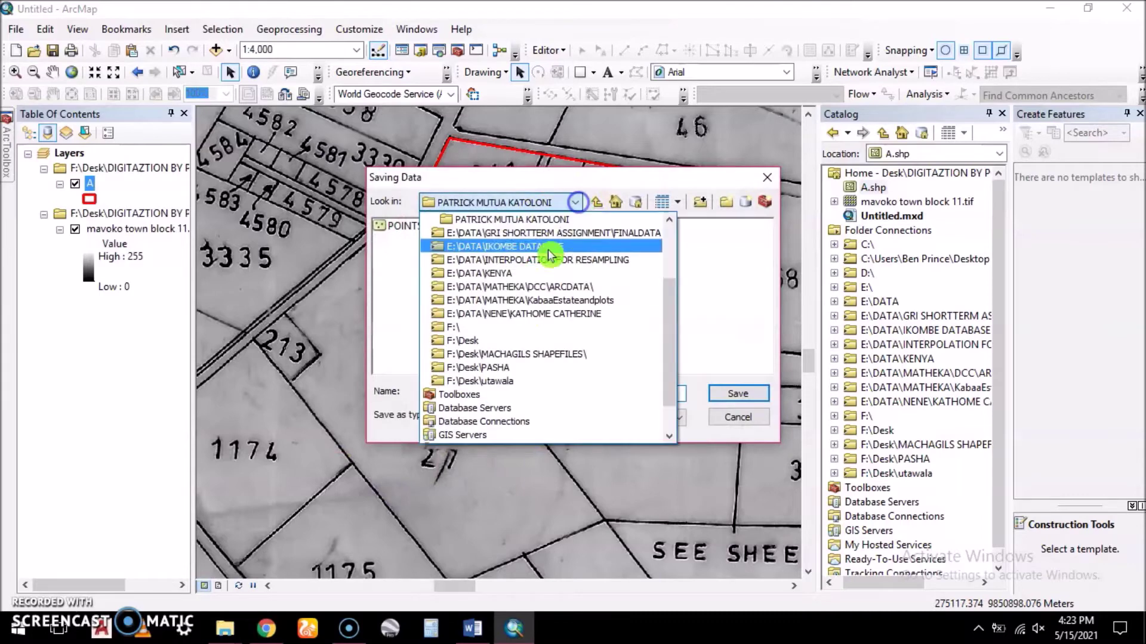
pyautogui.click(490, 342)
pyautogui.doubleClick(453, 256)
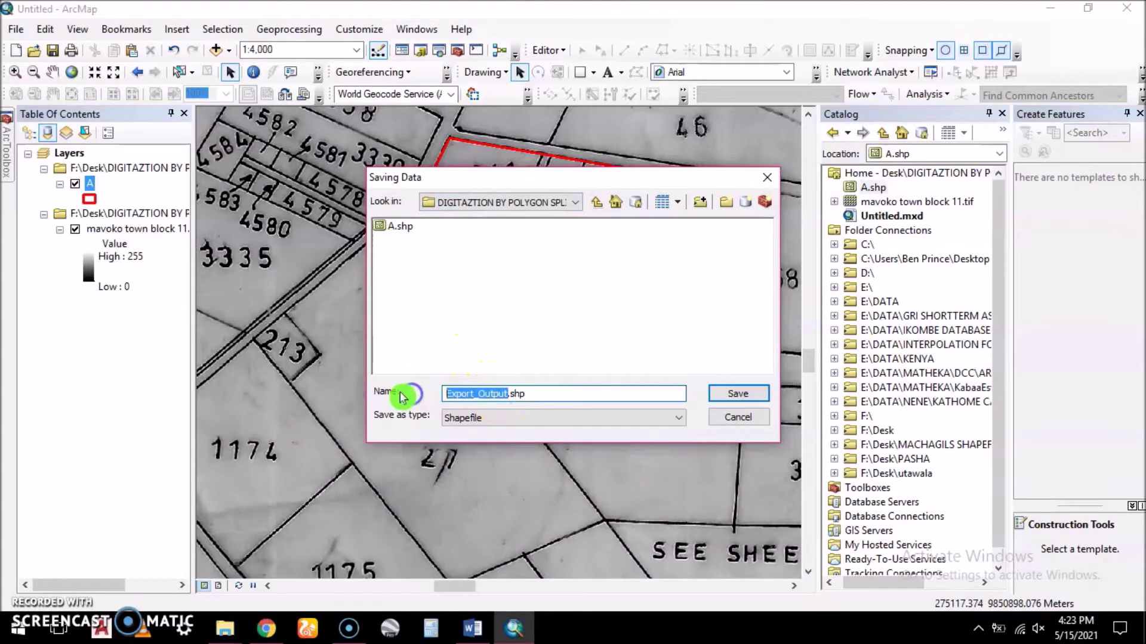
pyautogui.click(738, 394)
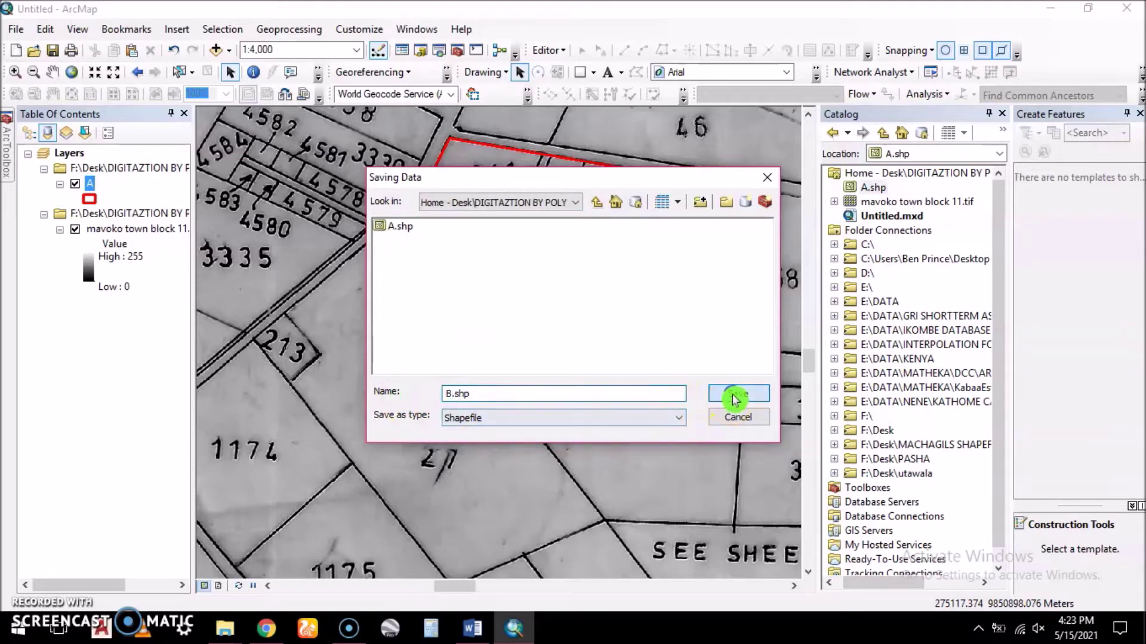
pyautogui.click(613, 427)
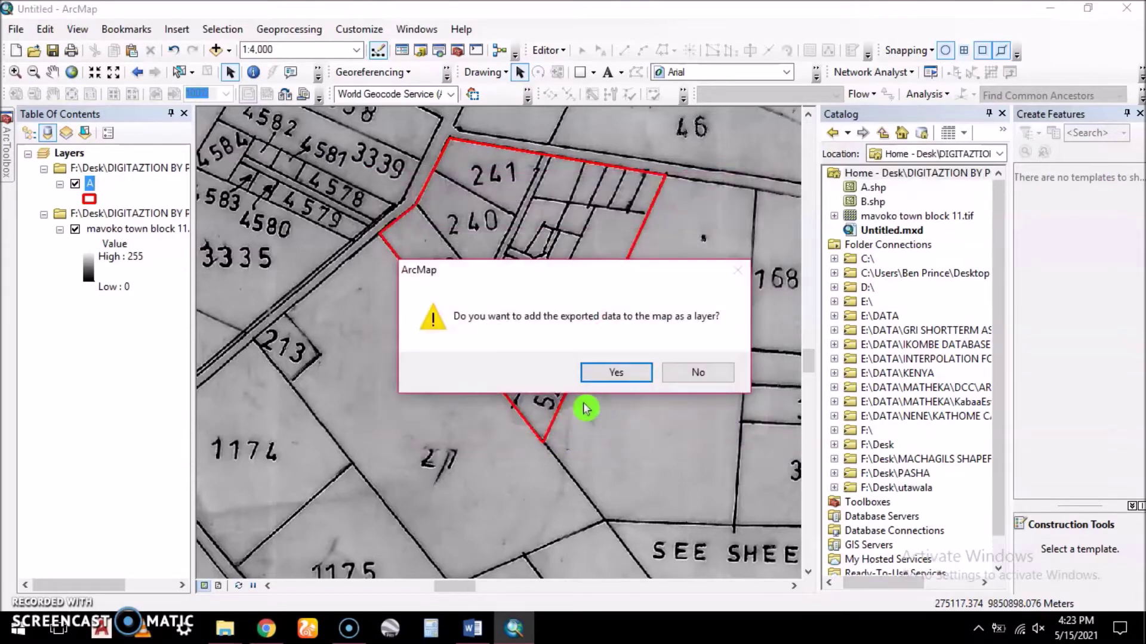
pyautogui.click(615, 377)
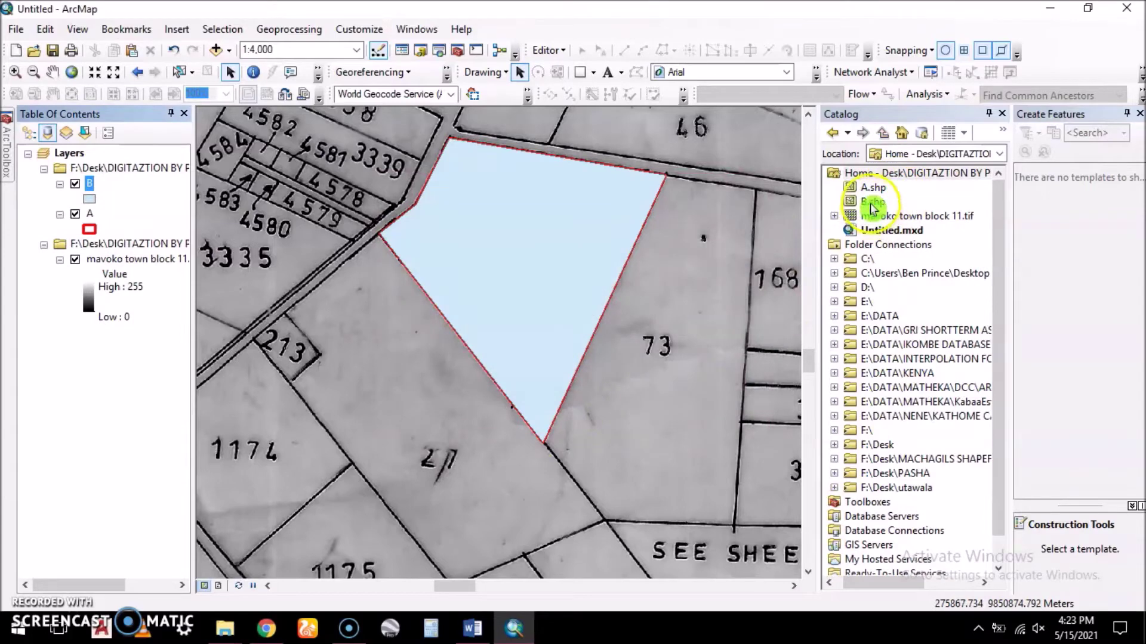
# Symbolize layer B with the Hollow style, an outline width of 2 and a magenta outline.
pyautogui.click(88, 200)
pyautogui.click(628, 381)
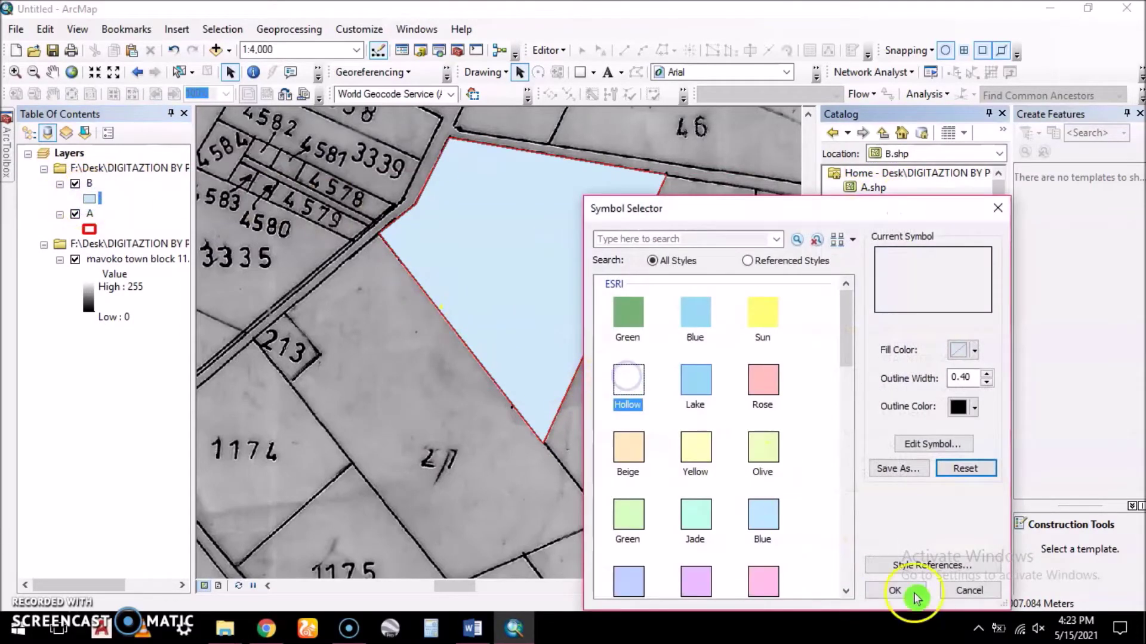
pyautogui.click(989, 376)
pyautogui.click(974, 408)
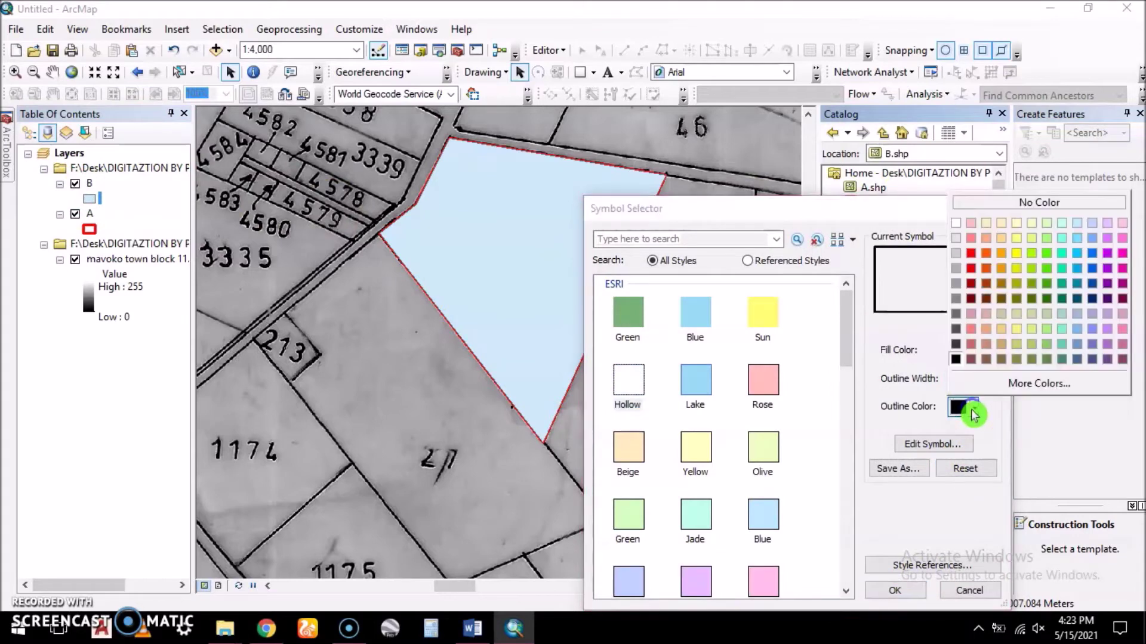
pyautogui.click(1116, 254)
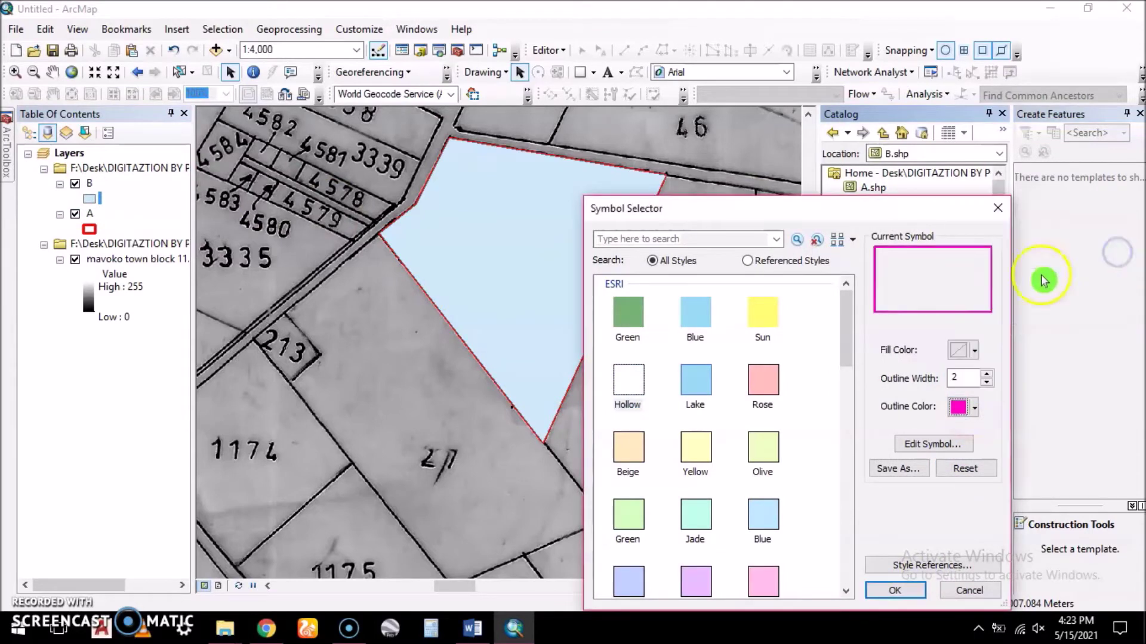
pyautogui.click(895, 591)
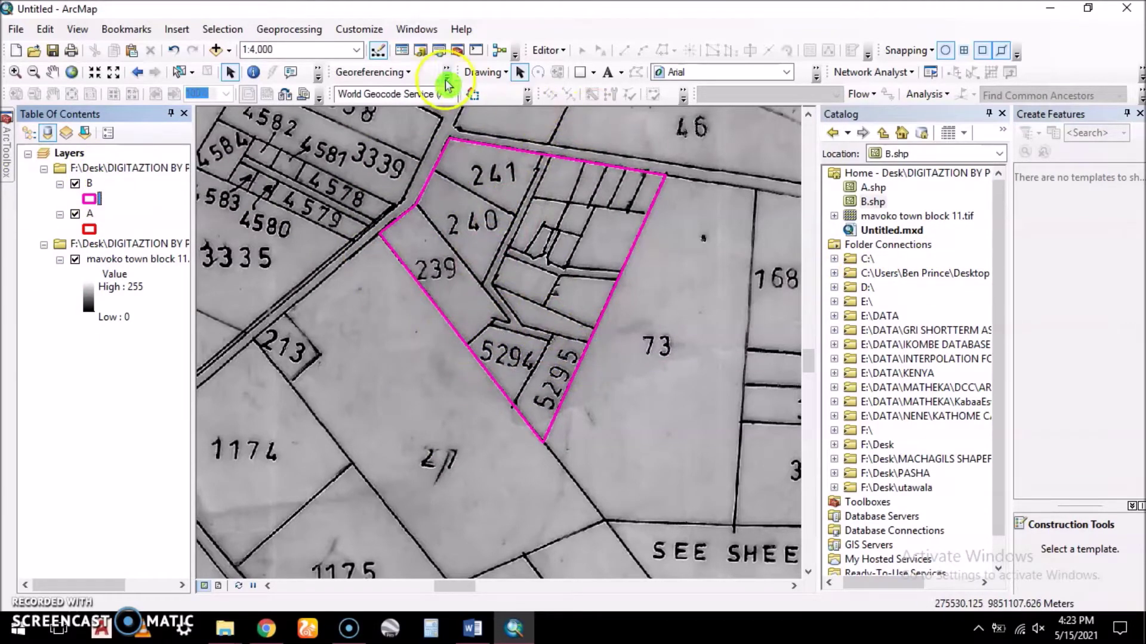
# Start a new edit session and choose the B template in the Create Features window.
pyautogui.click(561, 52)
pyautogui.click(588, 71)
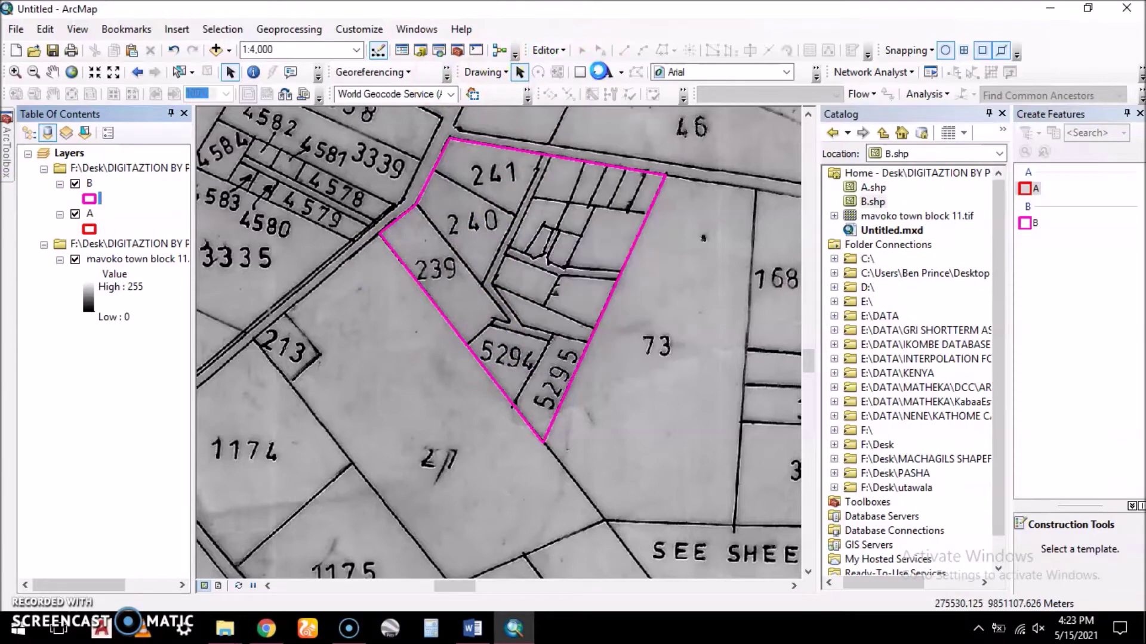
pyautogui.click(1032, 228)
pyautogui.click(1033, 228)
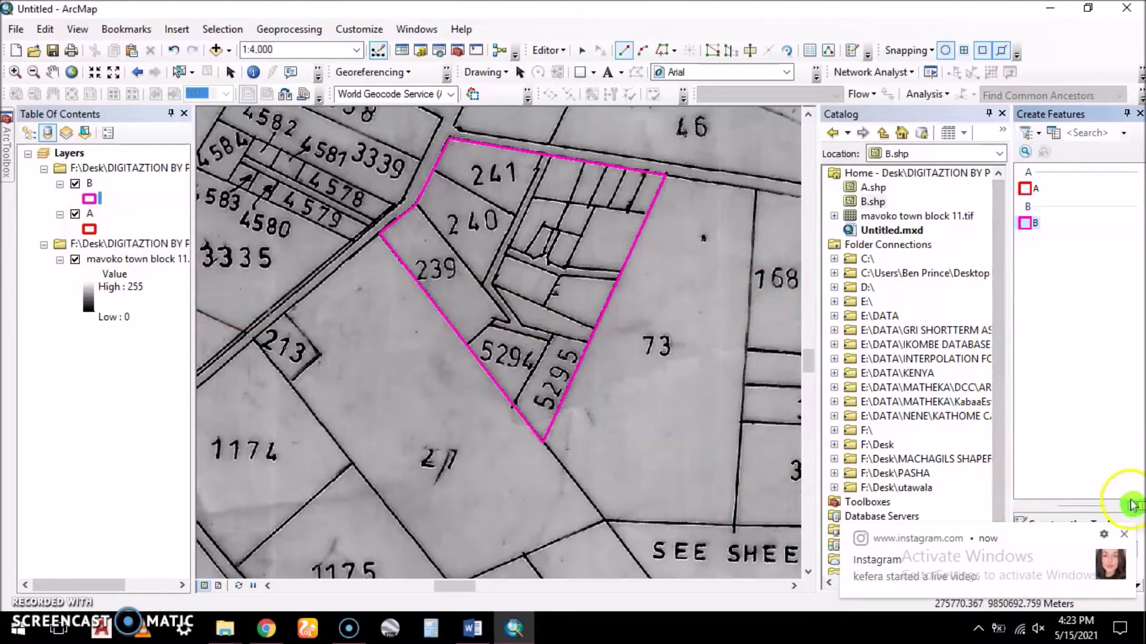
pyautogui.click(1131, 541)
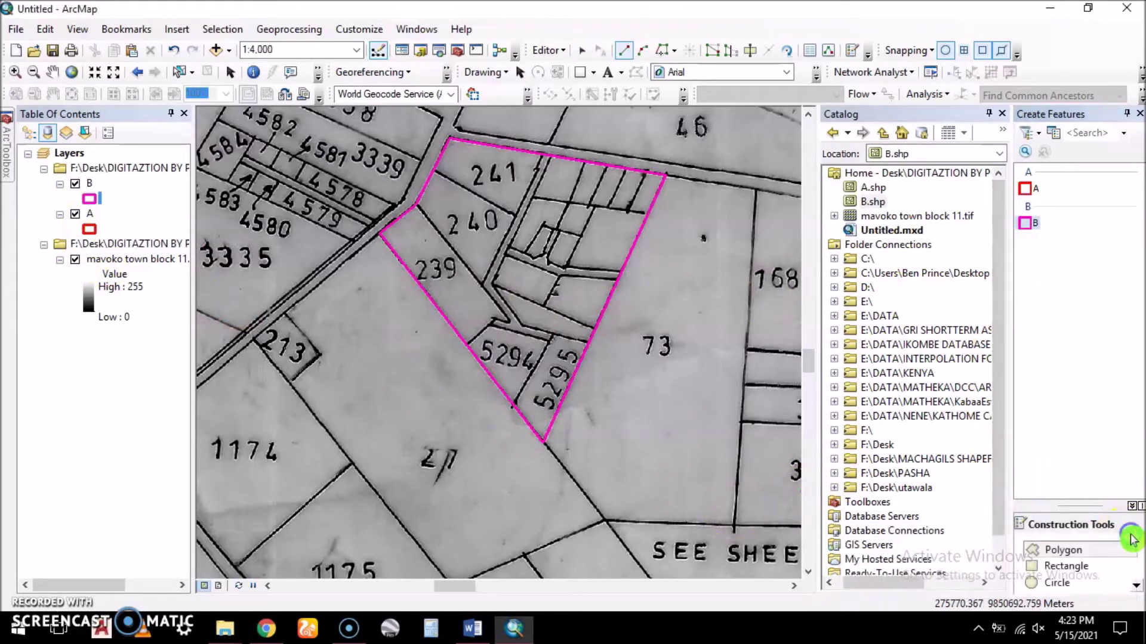
pyautogui.click(1028, 224)
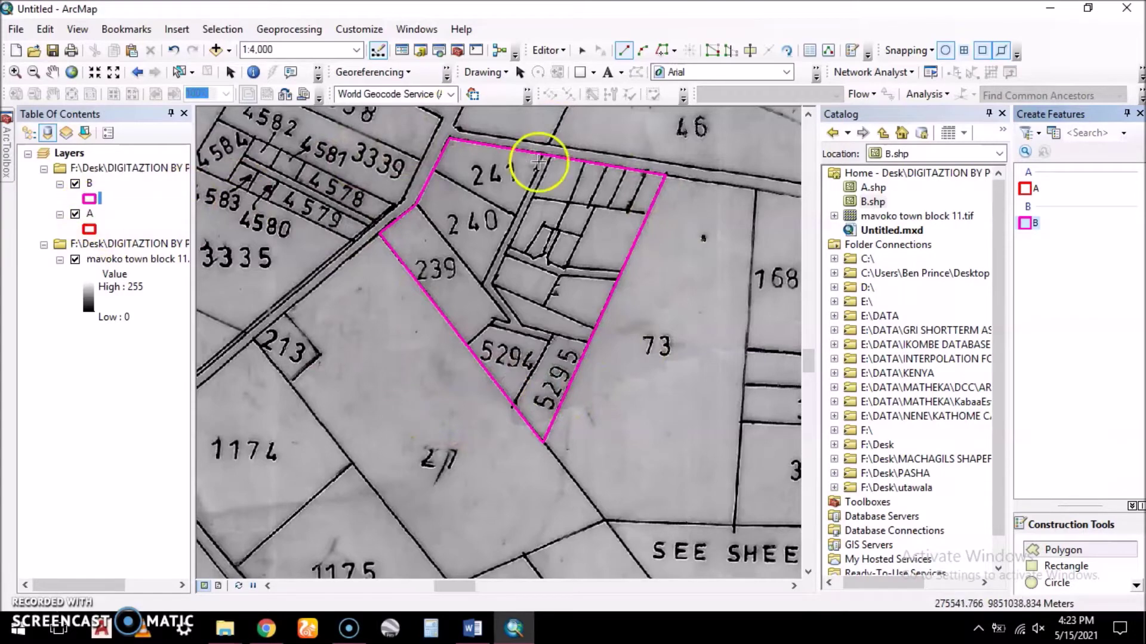
# Try to activate the Cut Polygons tool without a selected polygon.
pyautogui.click(561, 52)
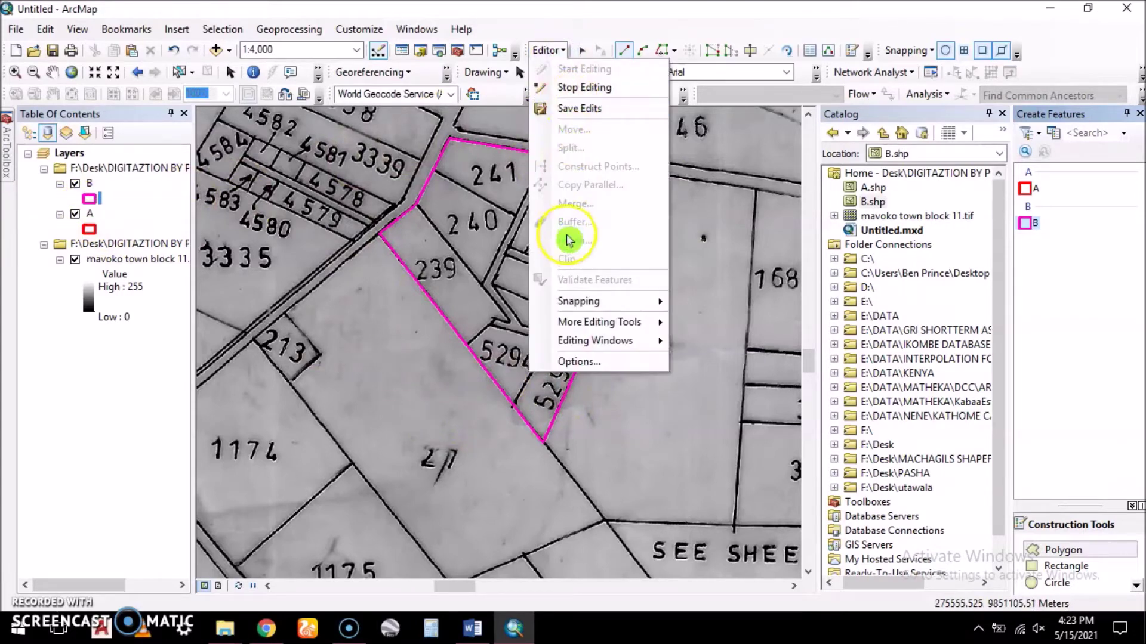
pyautogui.moveTo(617, 349)
pyautogui.click(731, 341)
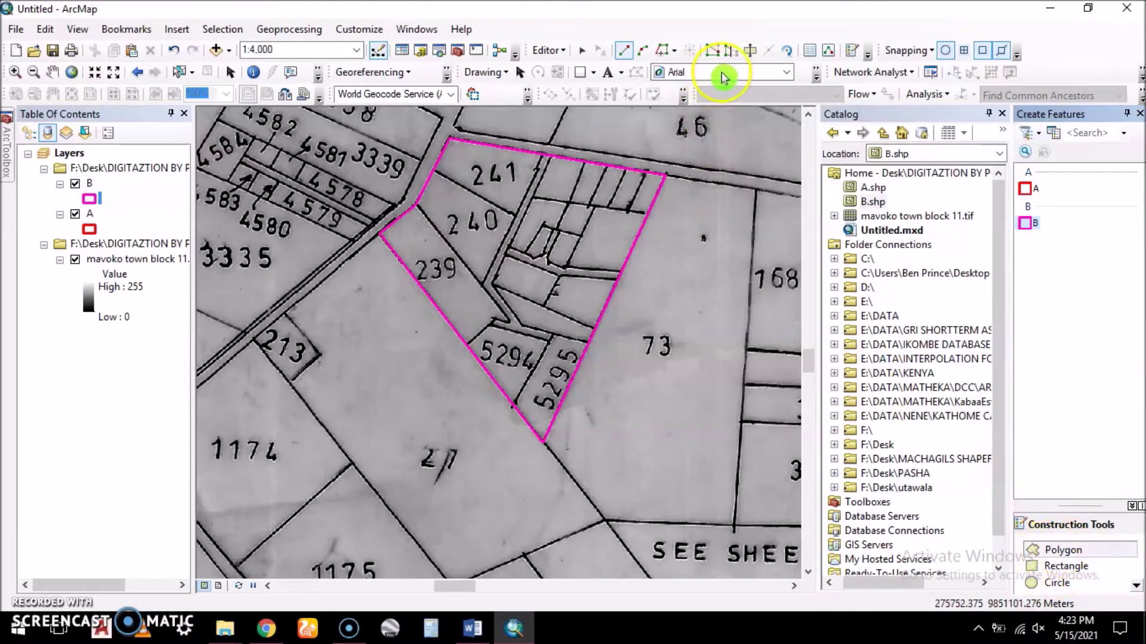
pyautogui.click(752, 53)
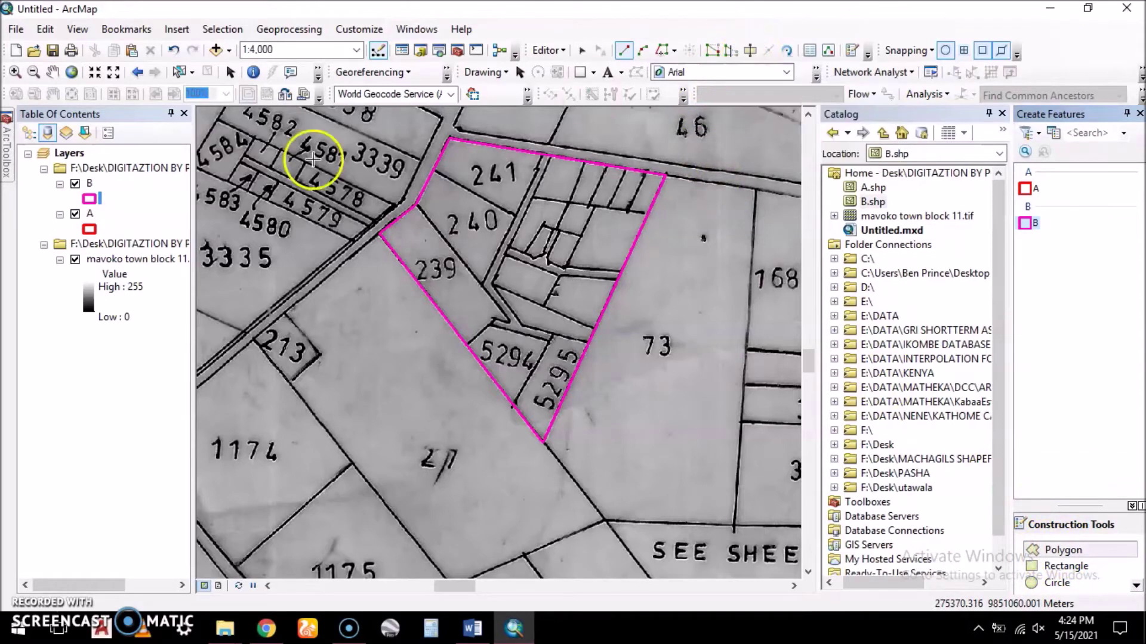
pyautogui.click(750, 53)
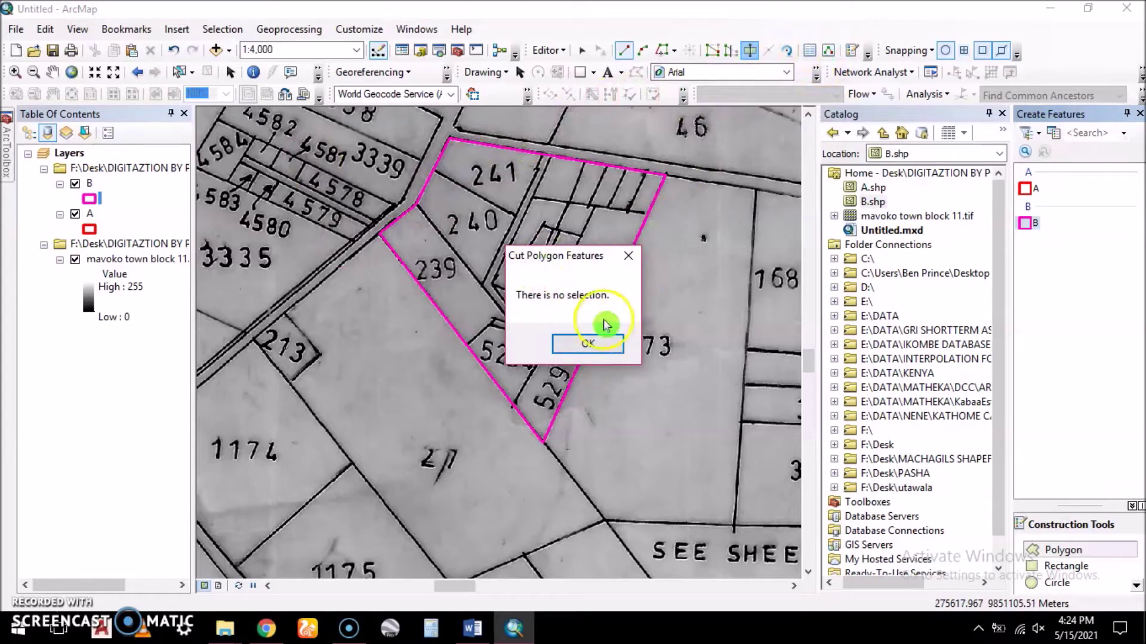
pyautogui.click(605, 342)
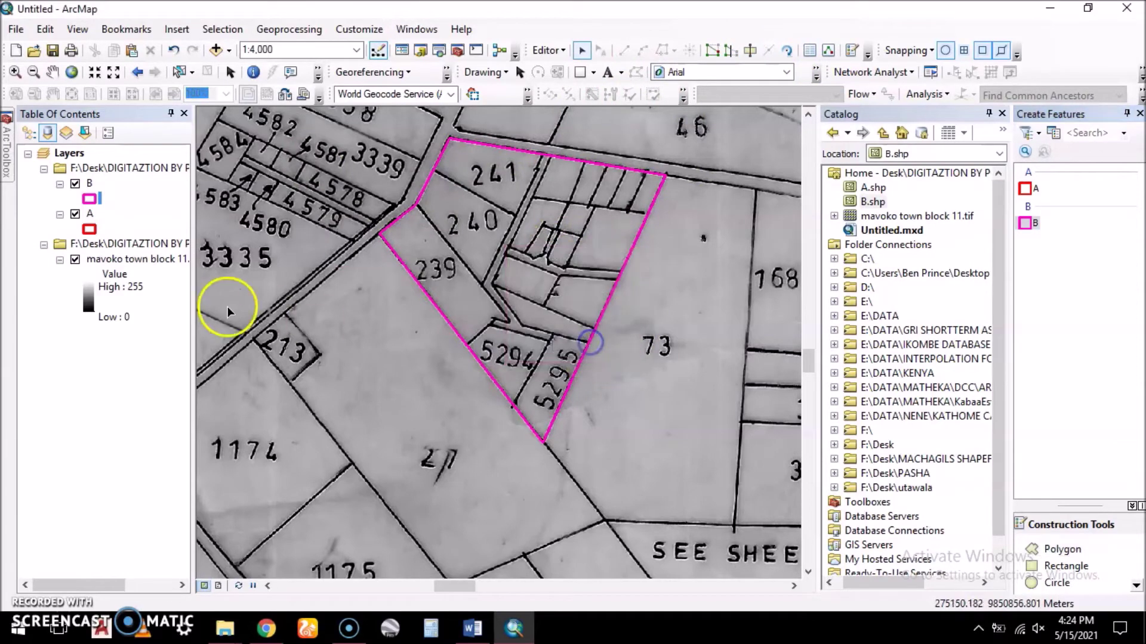
# Hide layer A and select the outer block polygon of layer B for the Cut Polygons tool.
pyautogui.click(75, 215)
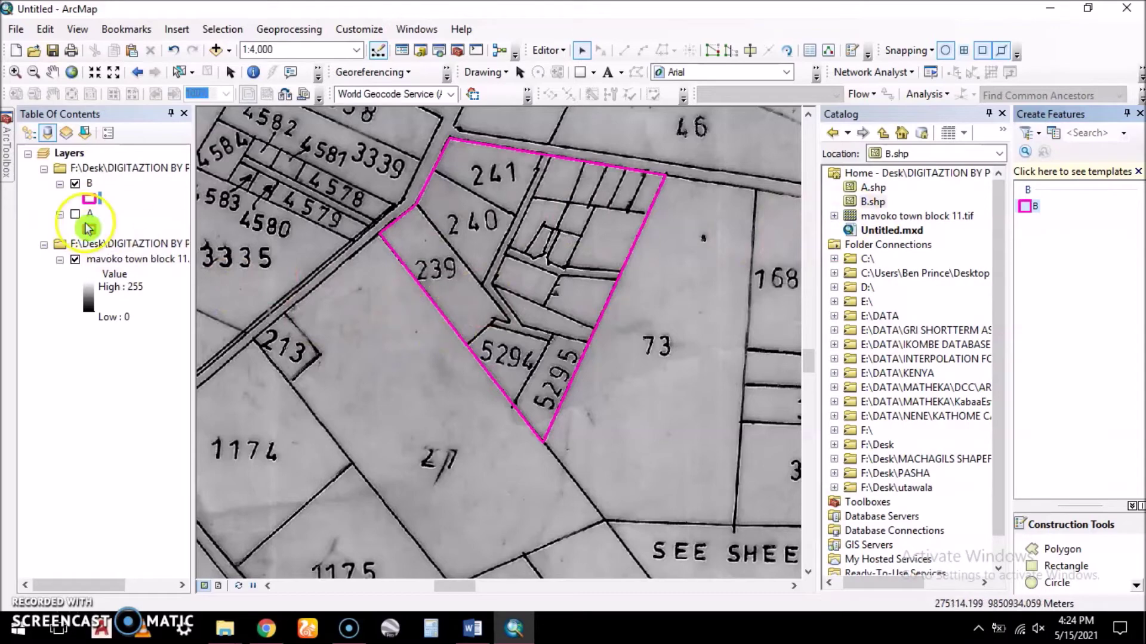
pyautogui.click(442, 322)
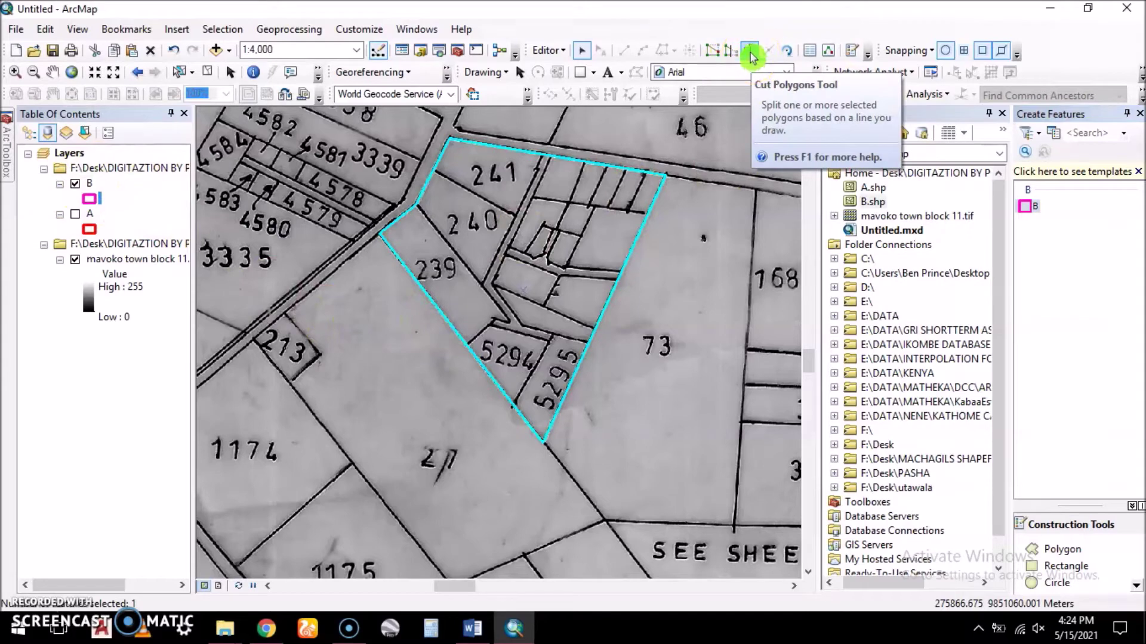
pyautogui.click(751, 51)
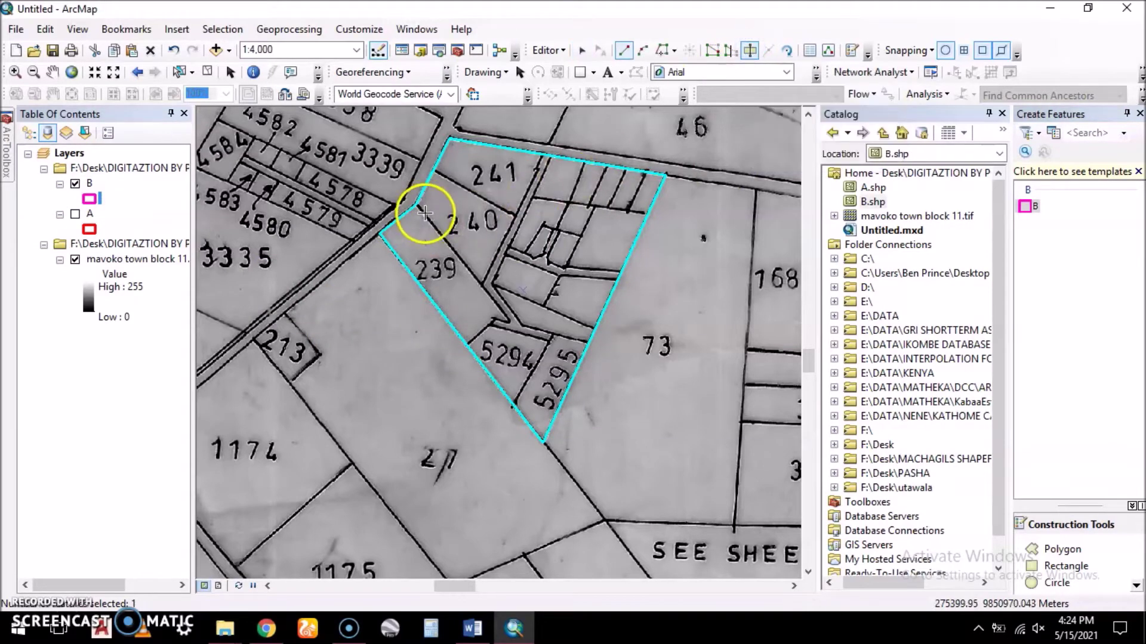
# Cut the block polygon along the upper boundaries of parcels 5294 and 5295, from the block's west edge to its east edge.
pyautogui.scroll(2, 465, 364)
pyautogui.scroll(2, 460, 352)
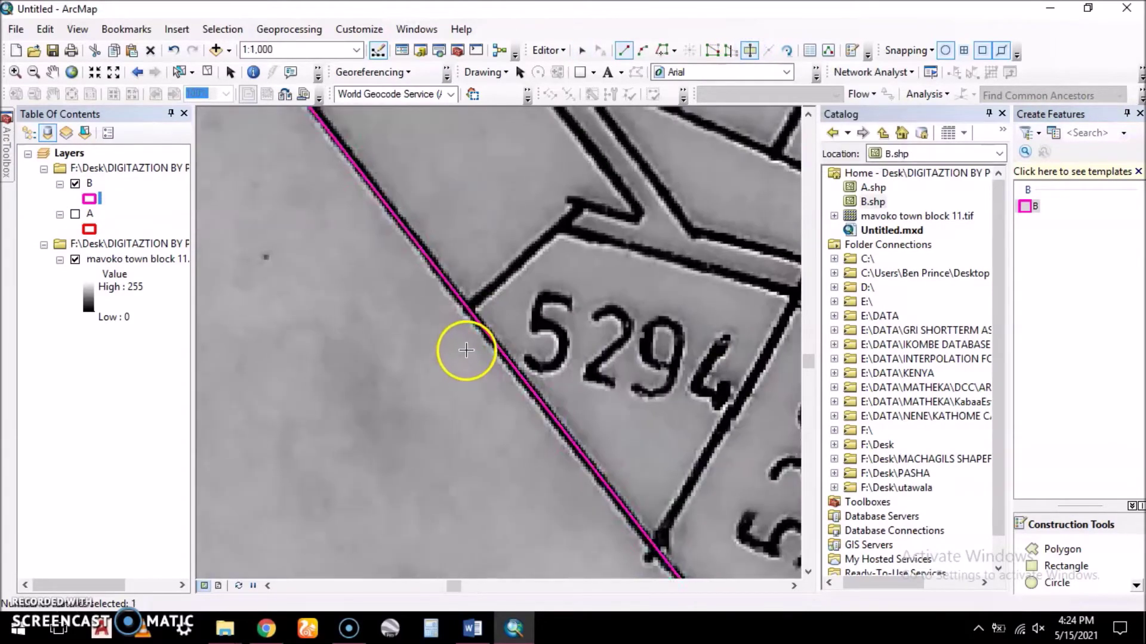
pyautogui.click(469, 310)
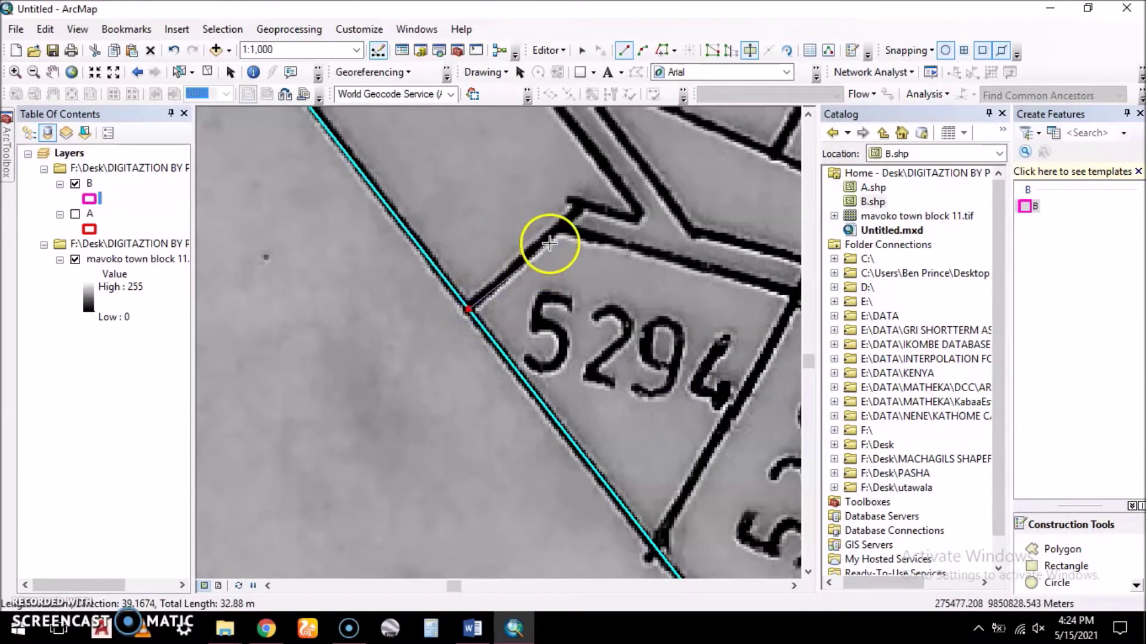
pyautogui.click(560, 229)
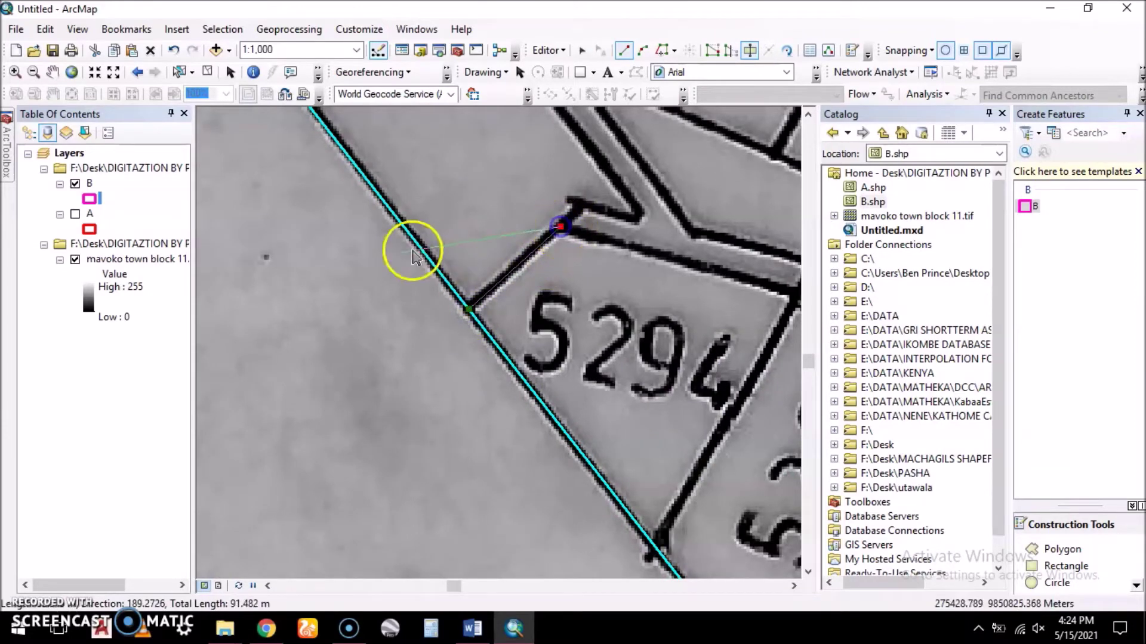
pyautogui.scroll(-1, 388, 250)
pyautogui.scroll(1, 577, 291)
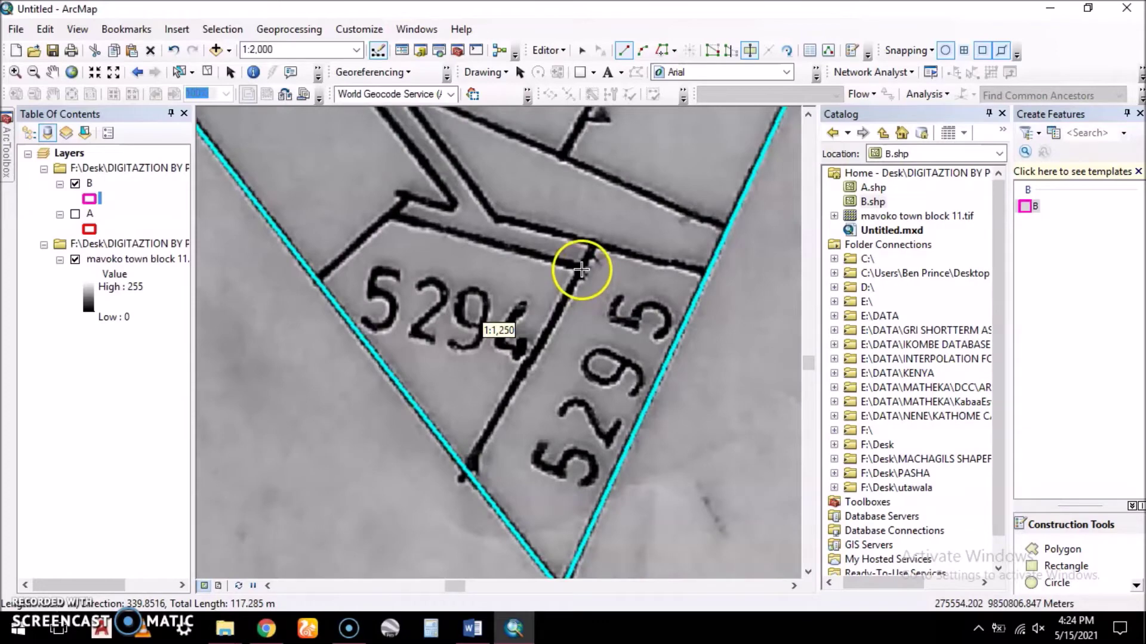
pyautogui.click(580, 268)
pyautogui.click(594, 245)
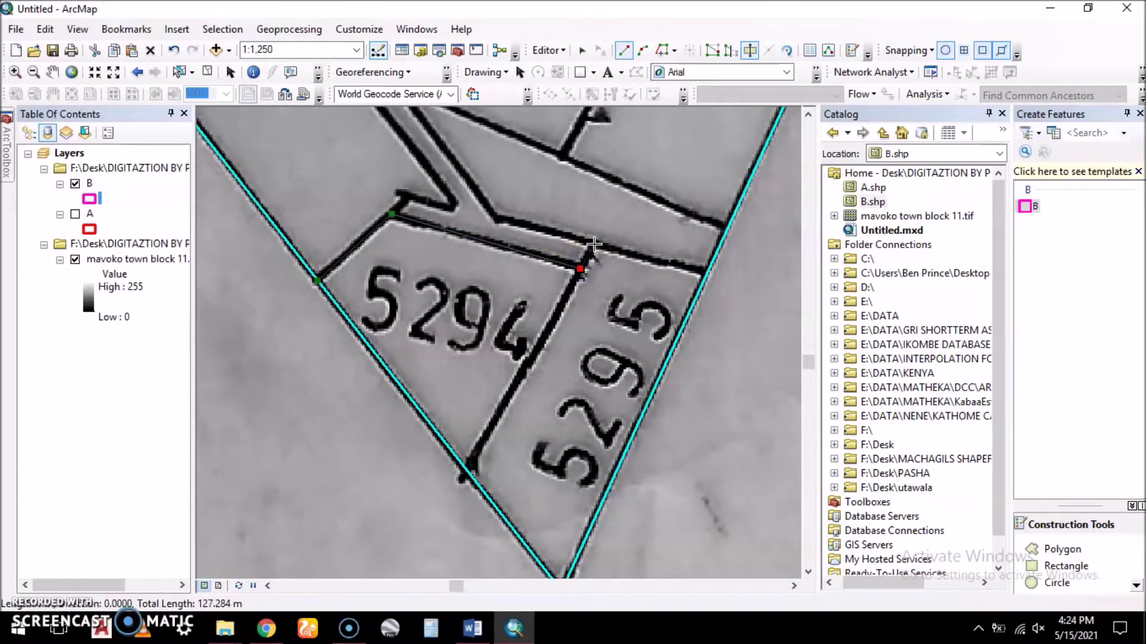
pyautogui.click(707, 274)
pyautogui.rightClick(706, 273)
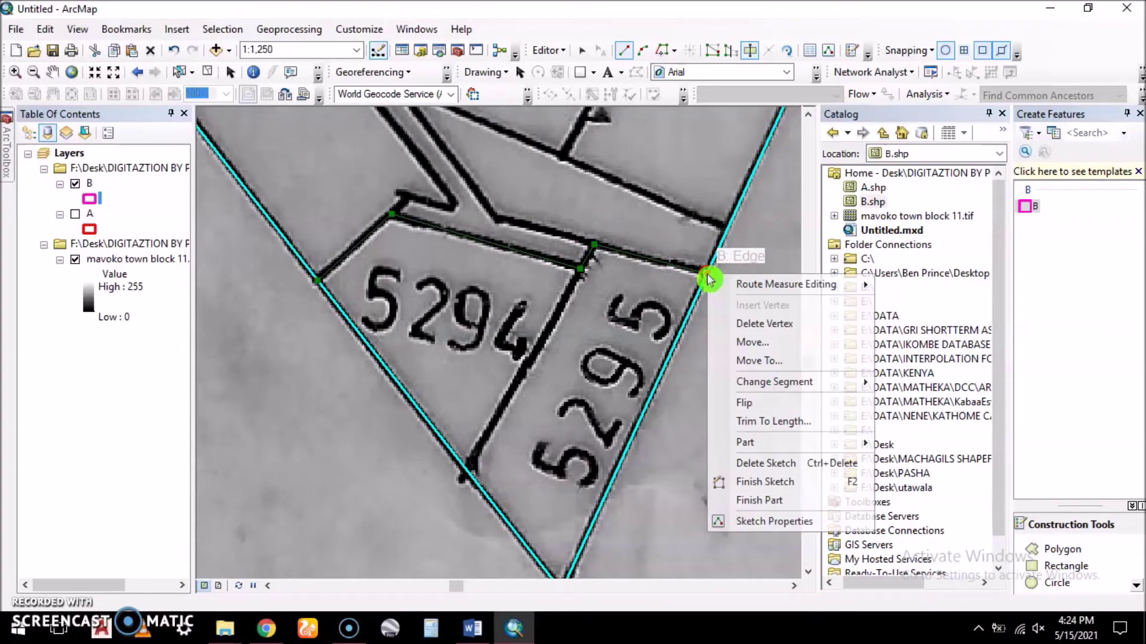
pyautogui.click(783, 483)
# Cut the remaining upper polygon along the east side of the access road, from parcel 5295's upper corner to the block's north edge.
pyautogui.scroll(-1, 463, 456)
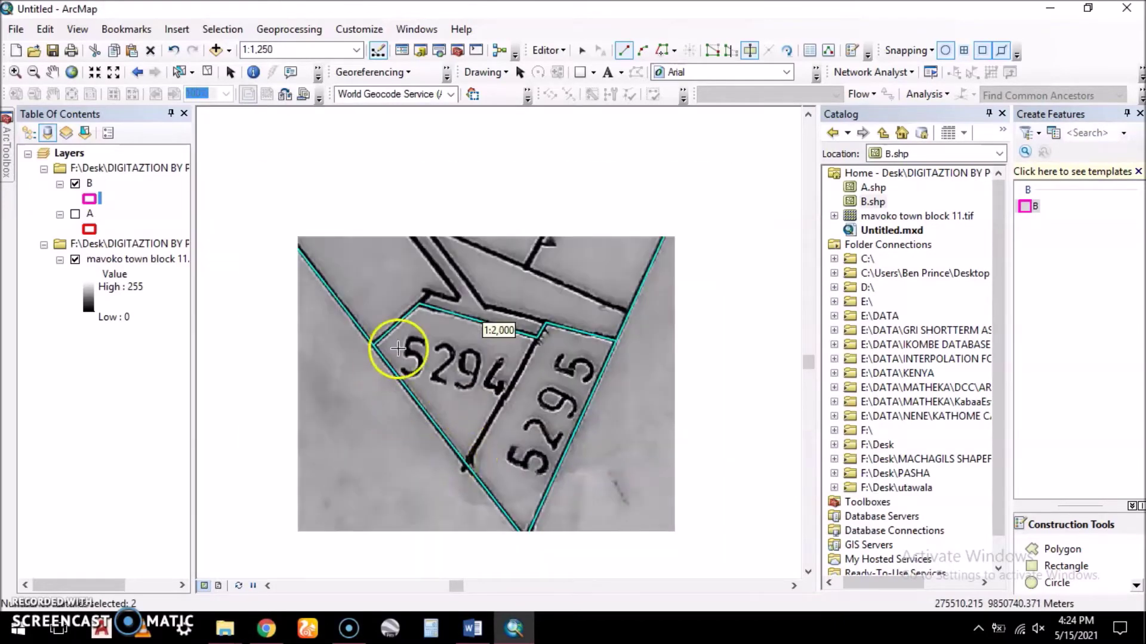
pyautogui.scroll(-1, 477, 489)
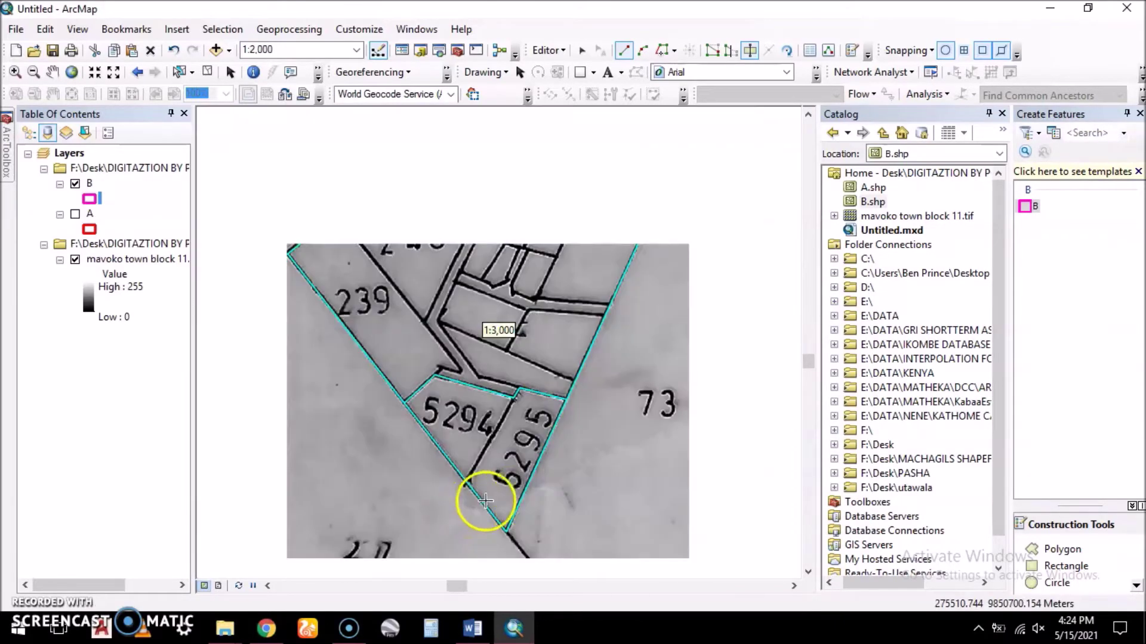
pyautogui.scroll(1, 526, 397)
pyautogui.scroll(2, 525, 399)
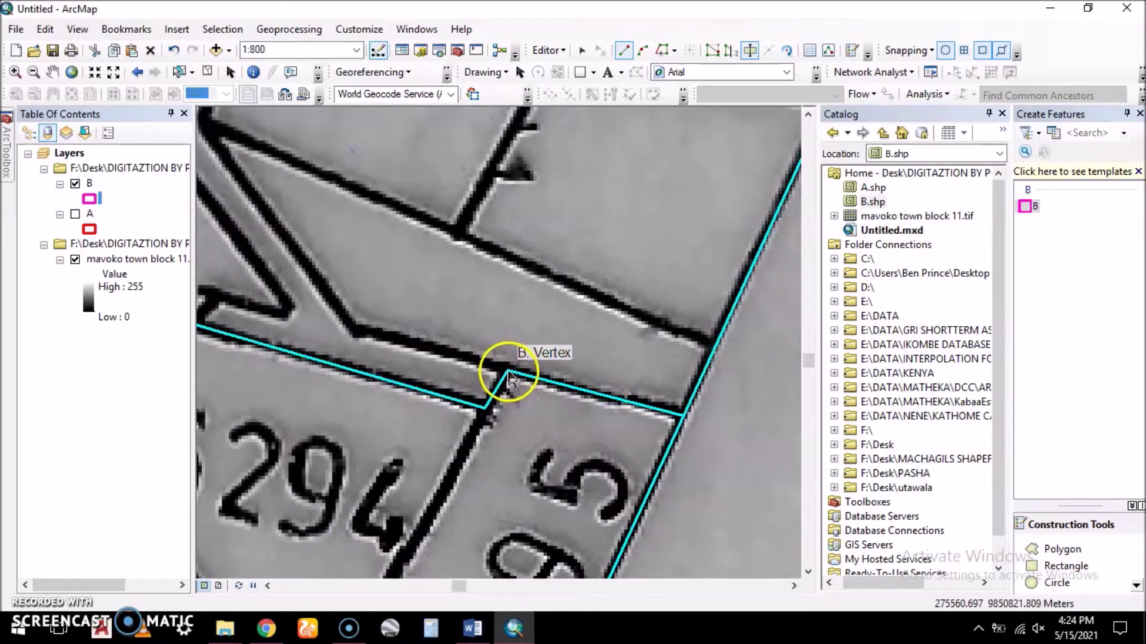
pyautogui.click(508, 377)
pyautogui.click(350, 325)
pyautogui.scroll(-2, 507, 415)
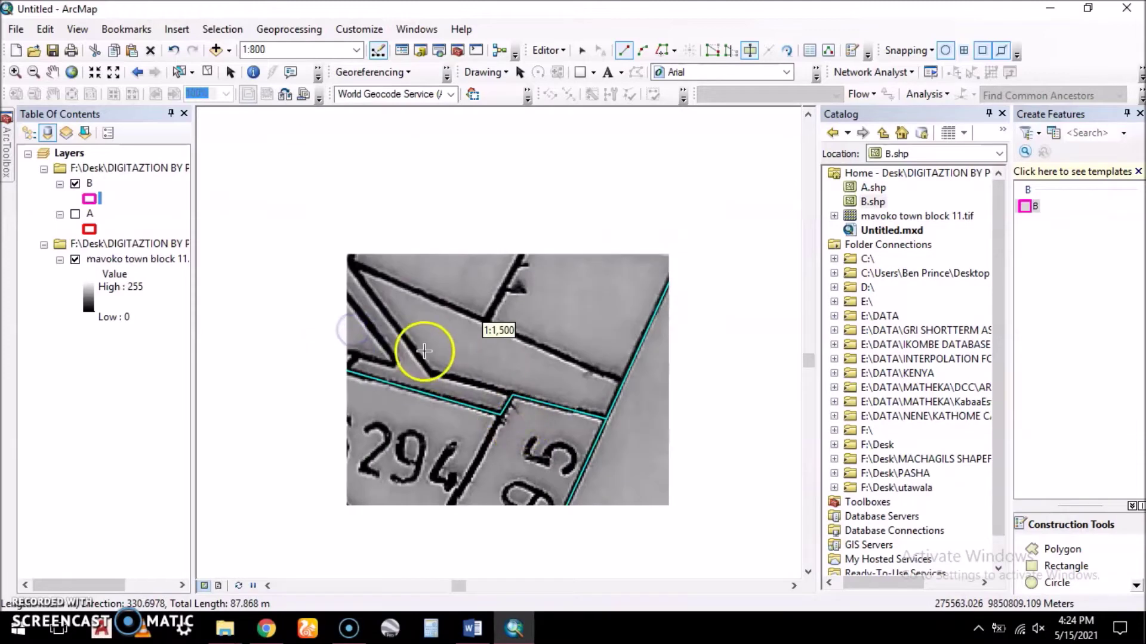
pyautogui.scroll(-2, 389, 317)
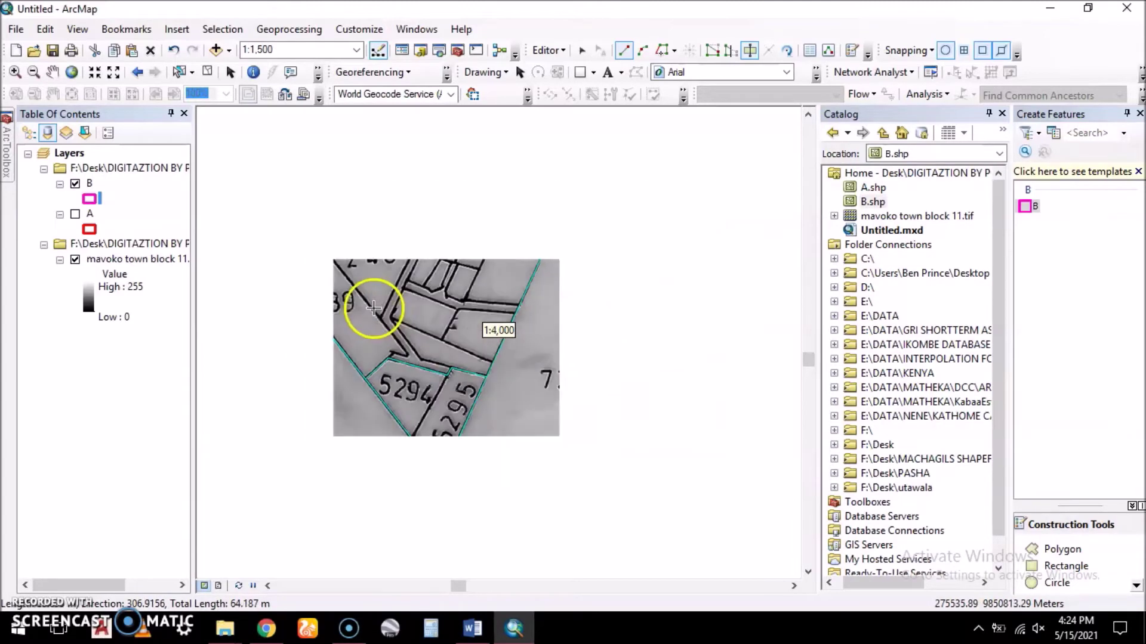
pyautogui.scroll(3, 389, 321)
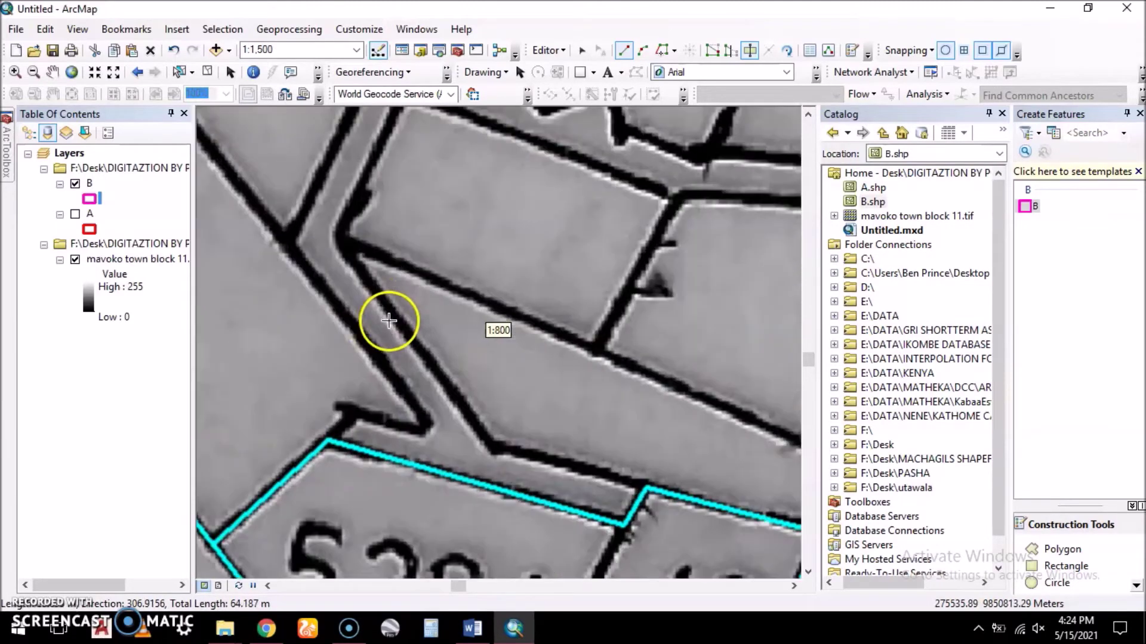
pyautogui.click(338, 239)
pyautogui.scroll(-2, 339, 238)
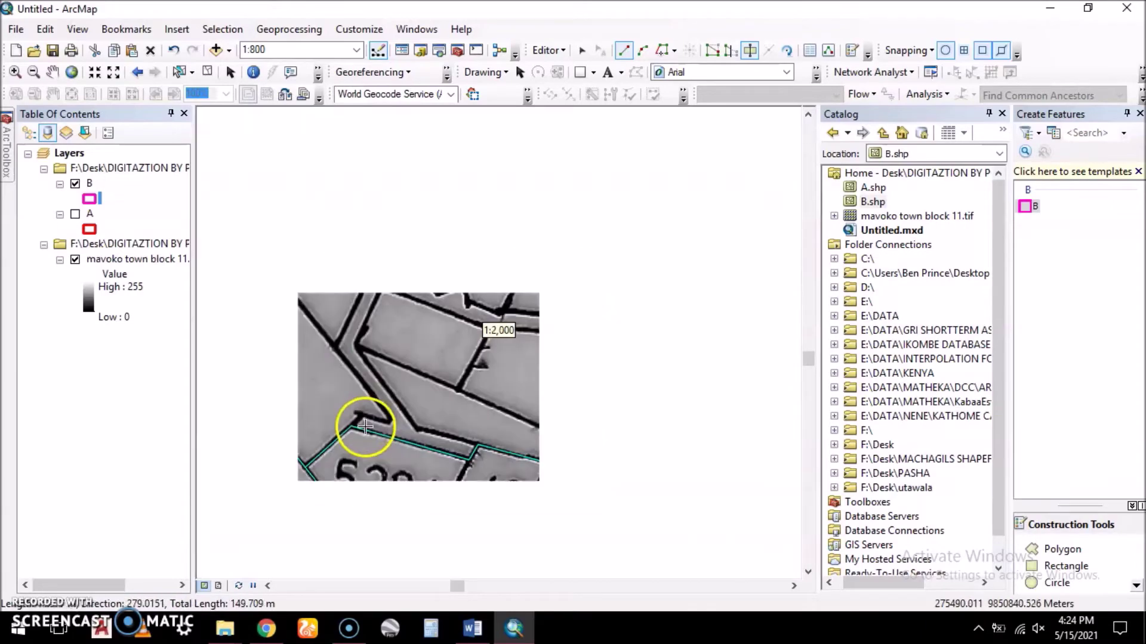
pyautogui.scroll(-1, 388, 422)
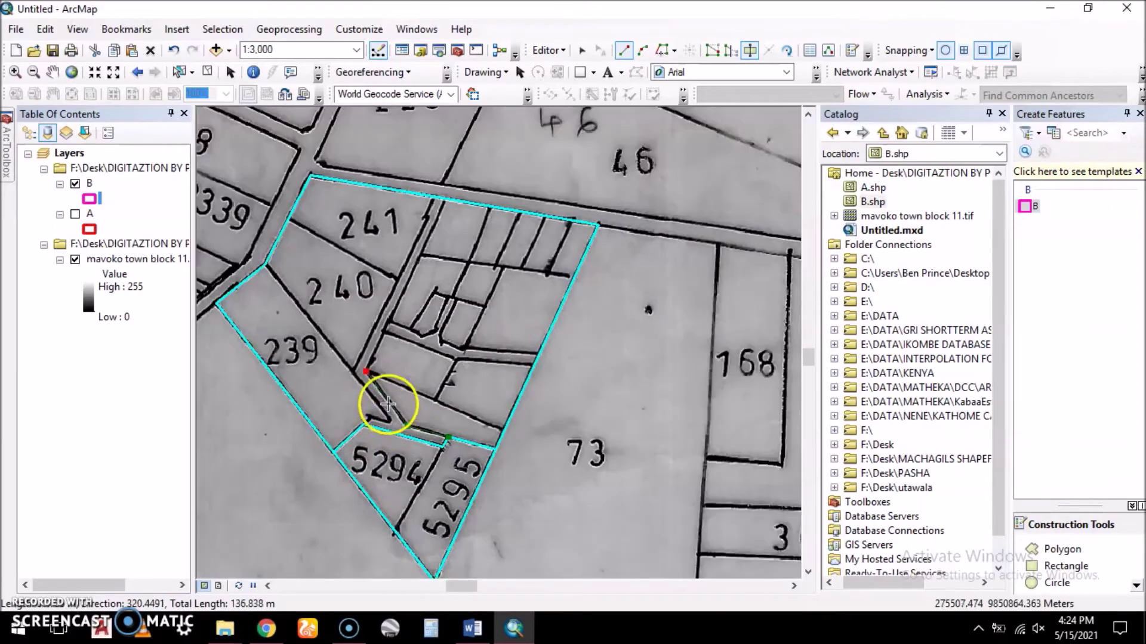
pyautogui.scroll(5, 456, 191)
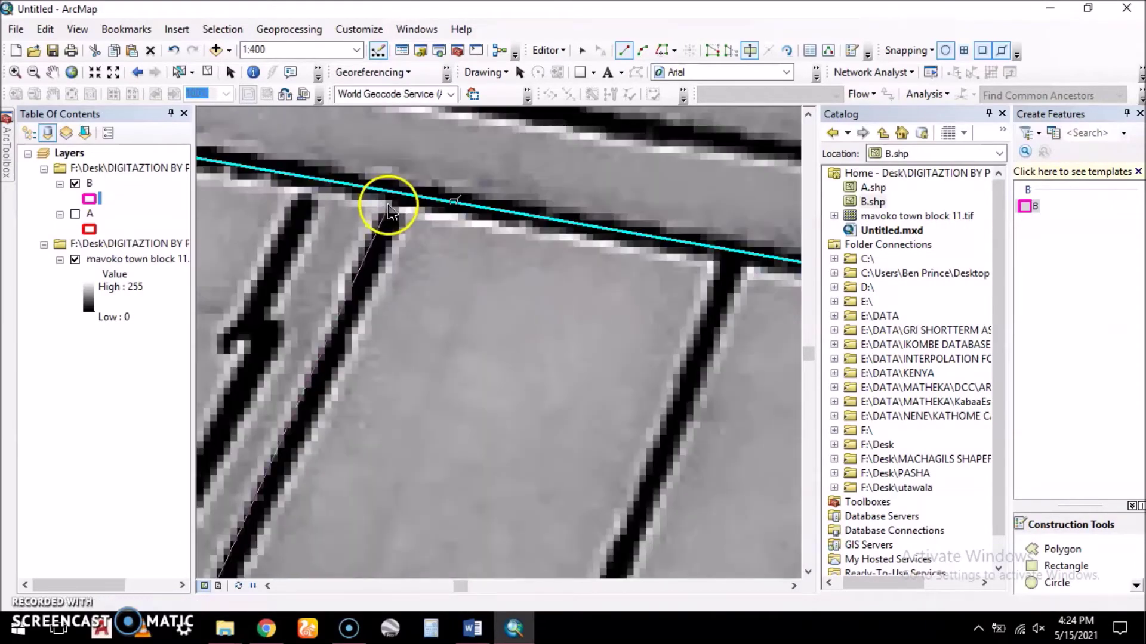
pyautogui.click(404, 195)
pyautogui.rightClick(403, 198)
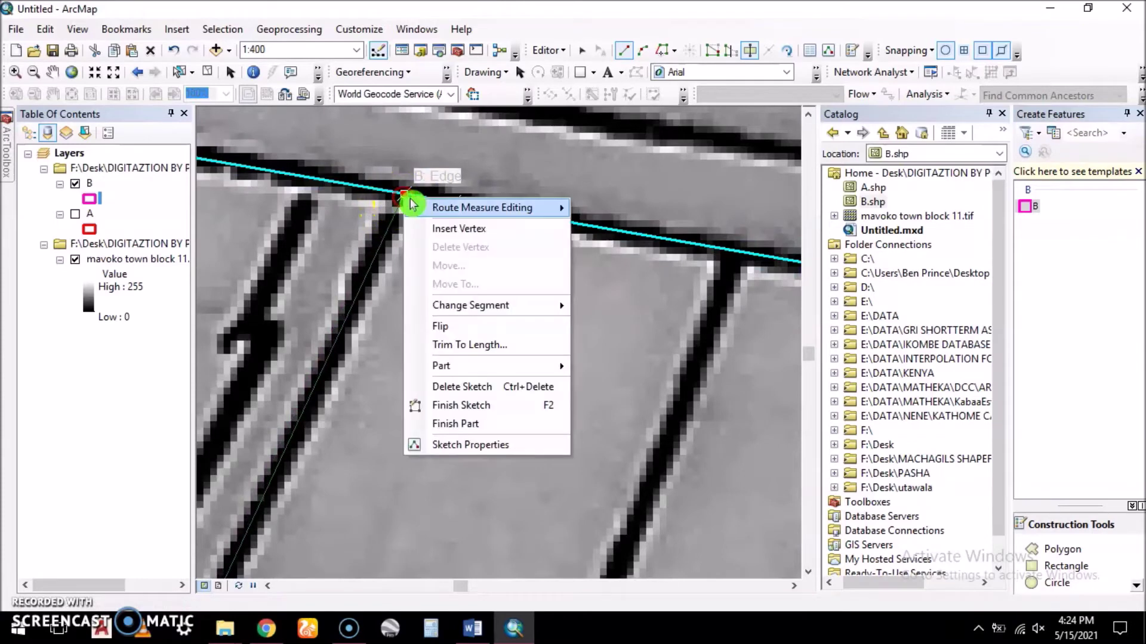
pyautogui.click(484, 406)
# Cut along the west side of the access road, from the north edge past parcels 241, 240 and 239 to parcel 5294's upper corner.
pyautogui.scroll(-4, 575, 200)
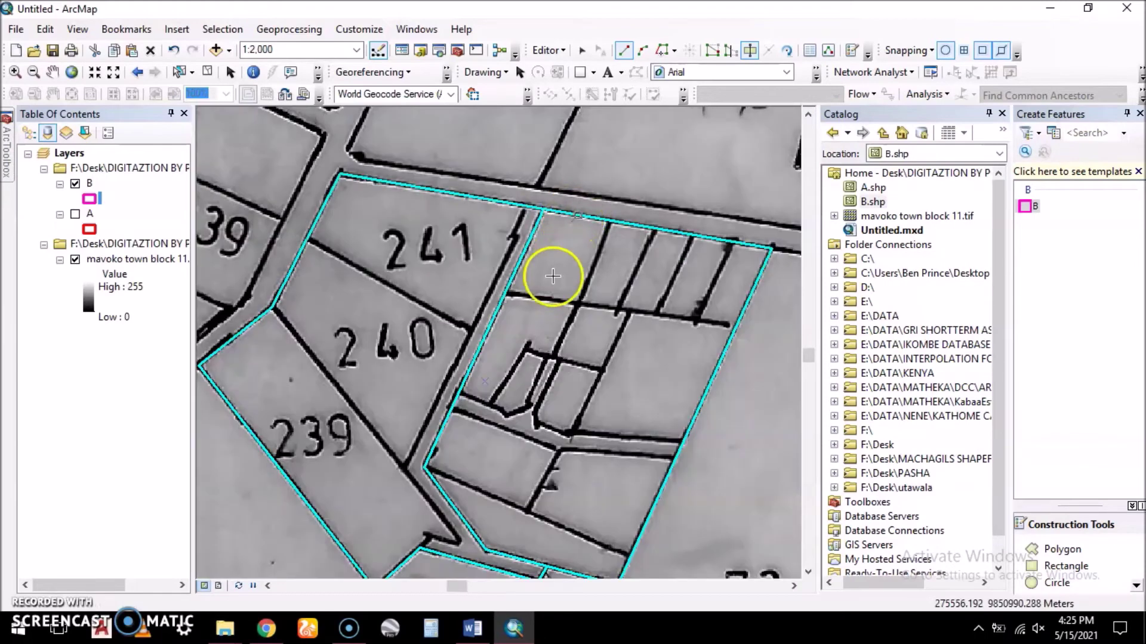
pyautogui.scroll(4, 529, 209)
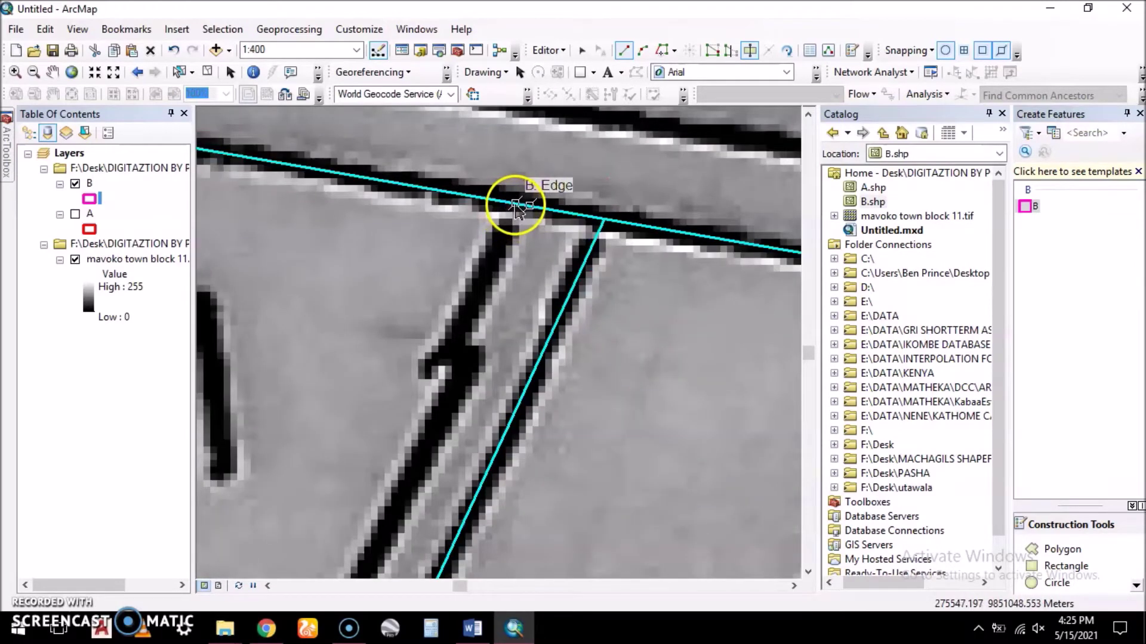
pyautogui.scroll(2, 516, 207)
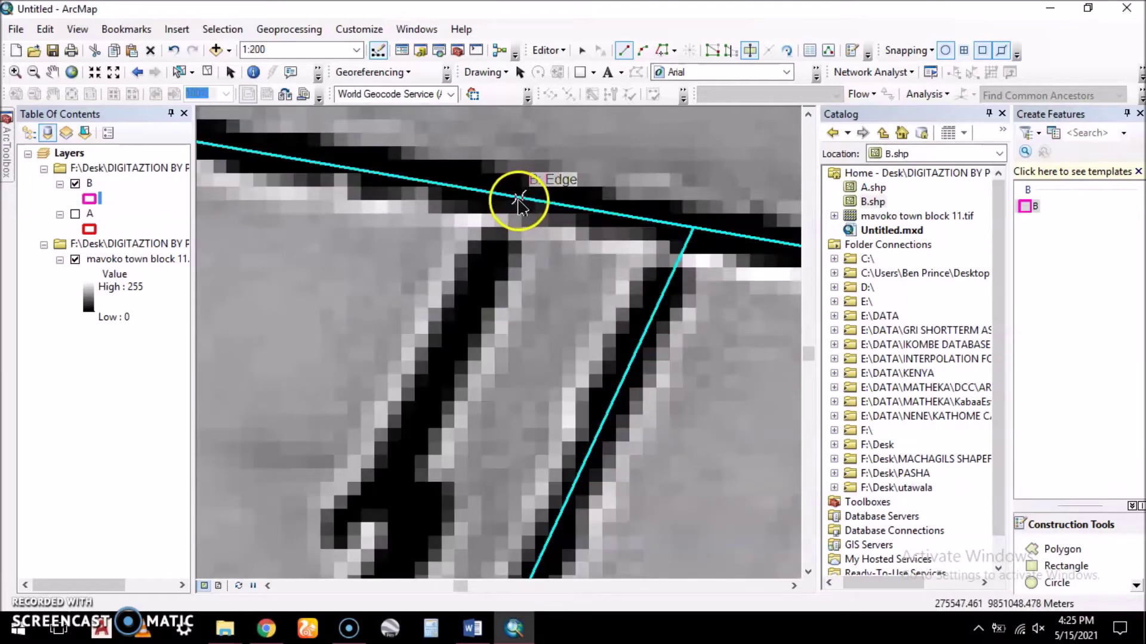
pyautogui.scroll(-5, 525, 203)
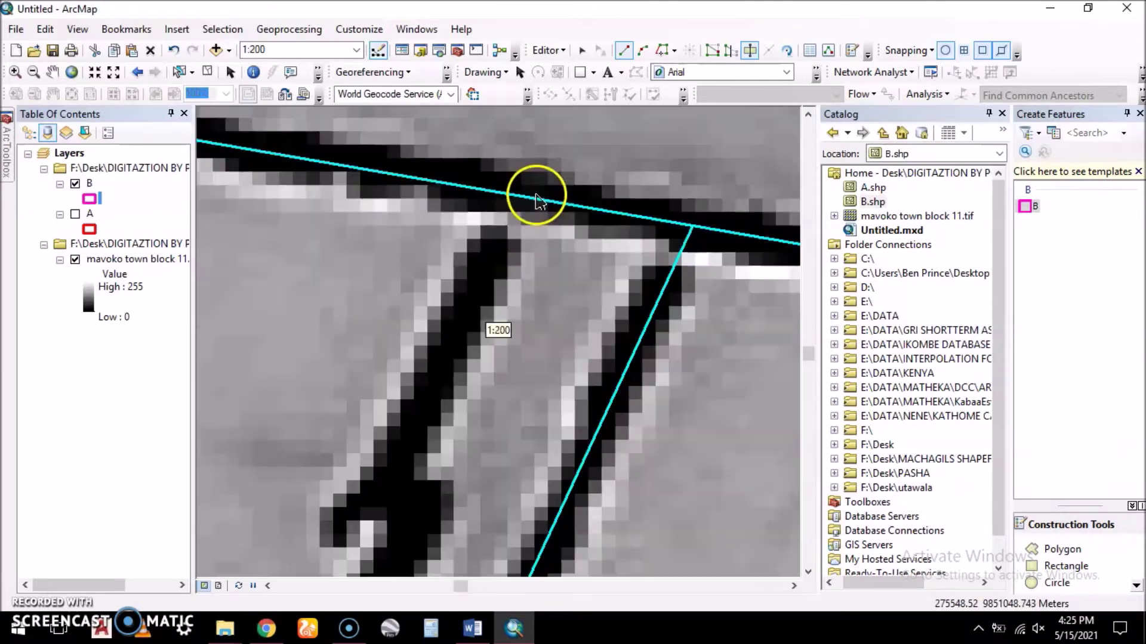
pyautogui.scroll(3, 539, 194)
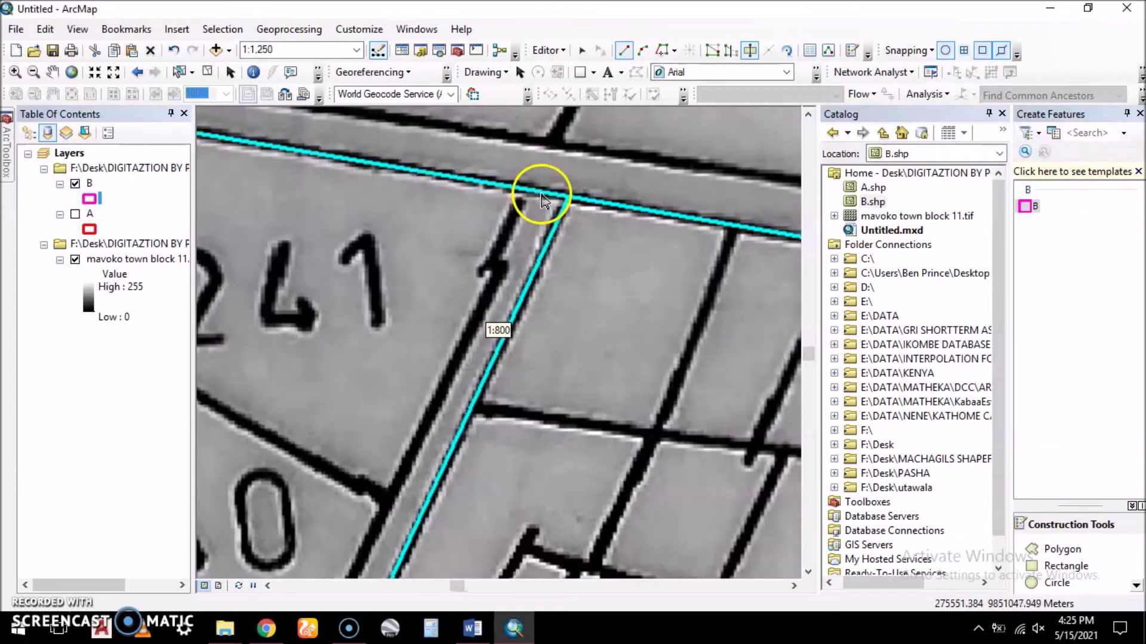
pyautogui.click(524, 194)
pyautogui.scroll(-5, 486, 238)
pyautogui.scroll(5, 409, 350)
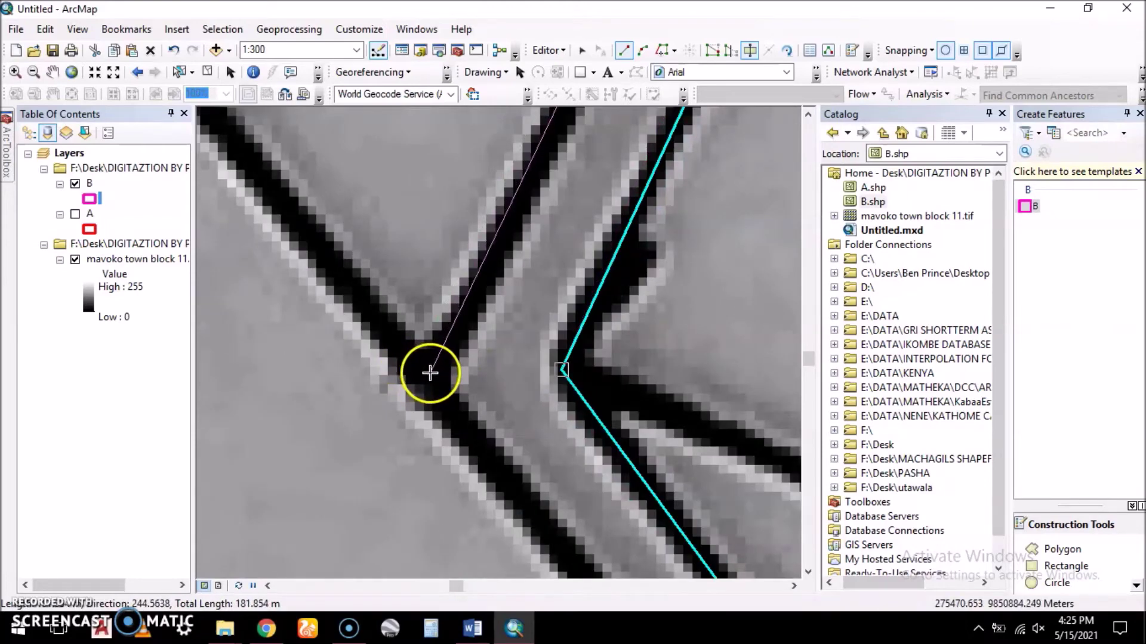
pyautogui.click(435, 373)
pyautogui.scroll(-5, 401, 211)
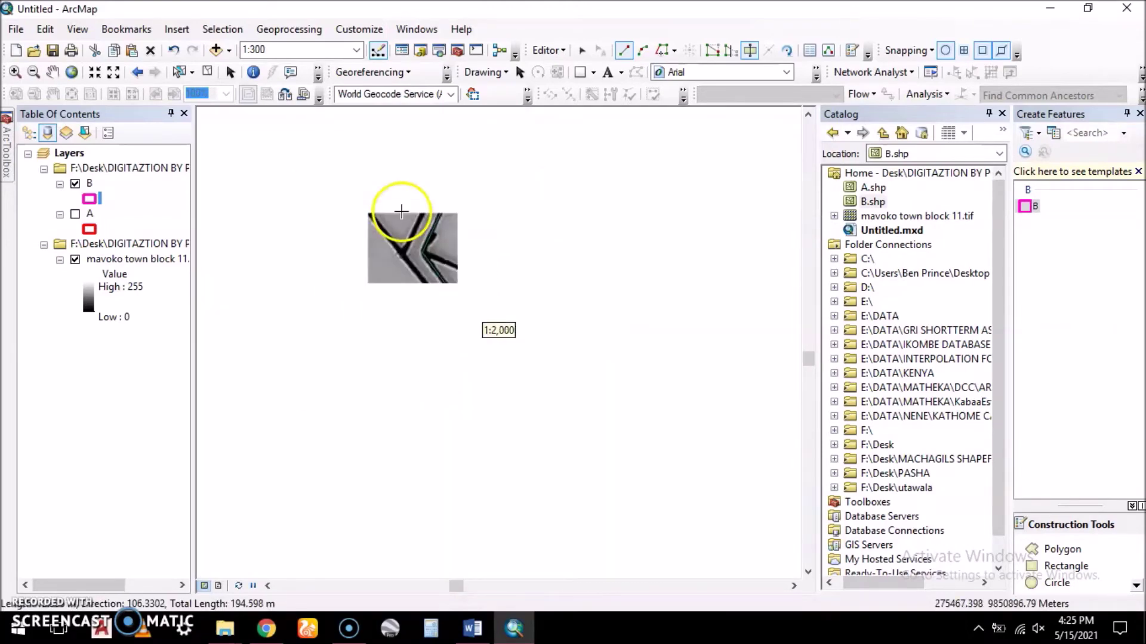
pyautogui.scroll(3, 440, 325)
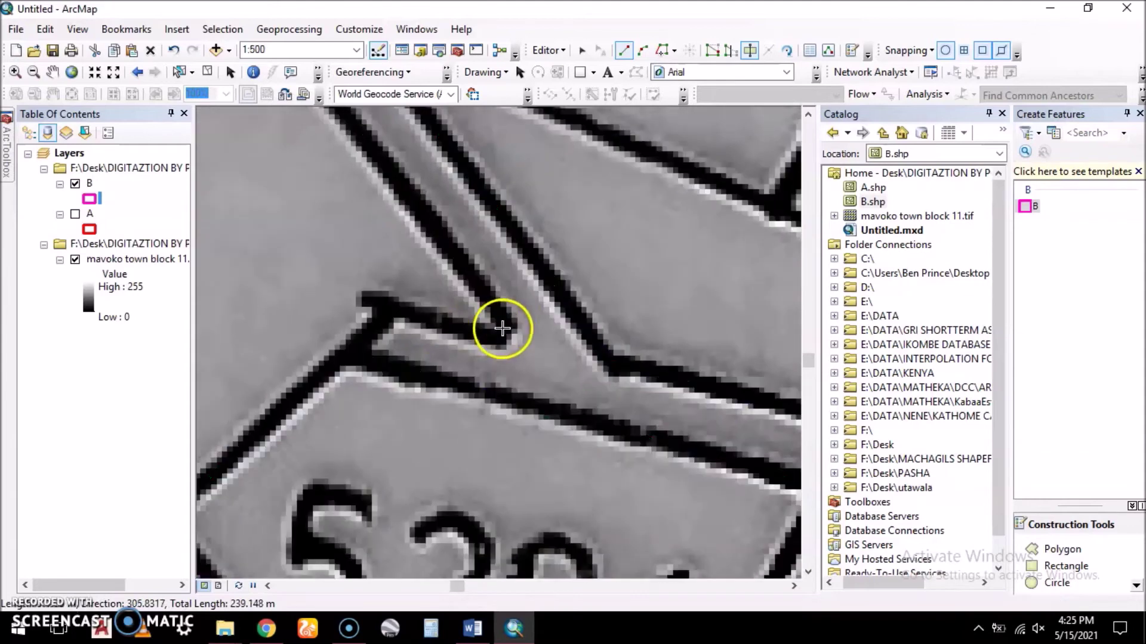
pyautogui.click(509, 328)
pyautogui.click(498, 339)
pyautogui.click(387, 310)
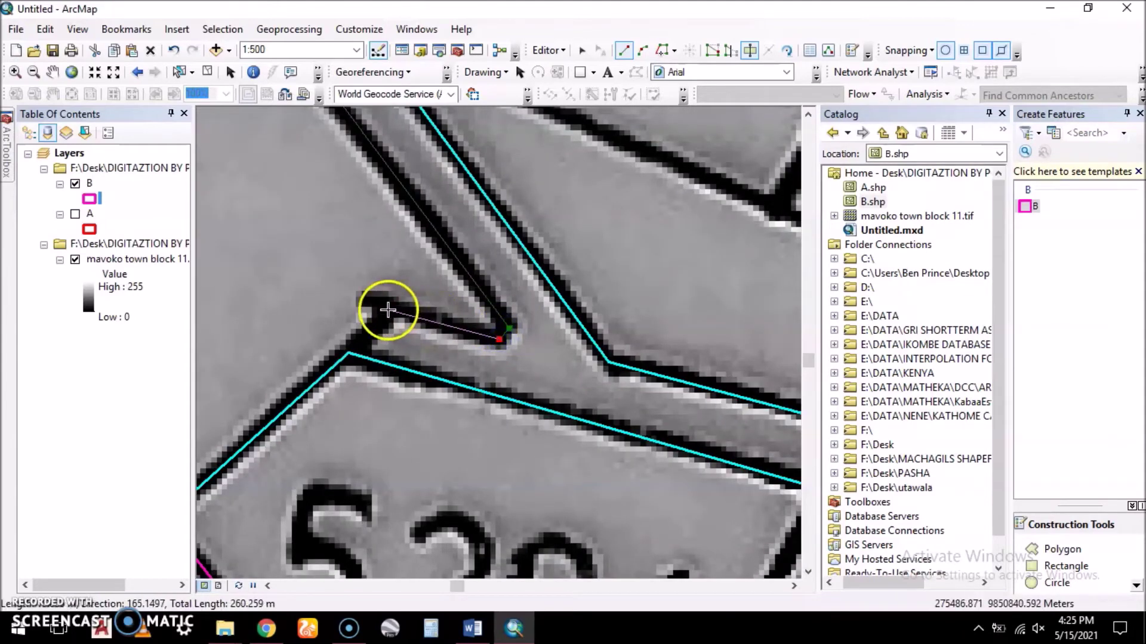
pyautogui.click(347, 358)
pyautogui.rightClick(349, 358)
pyautogui.click(437, 305)
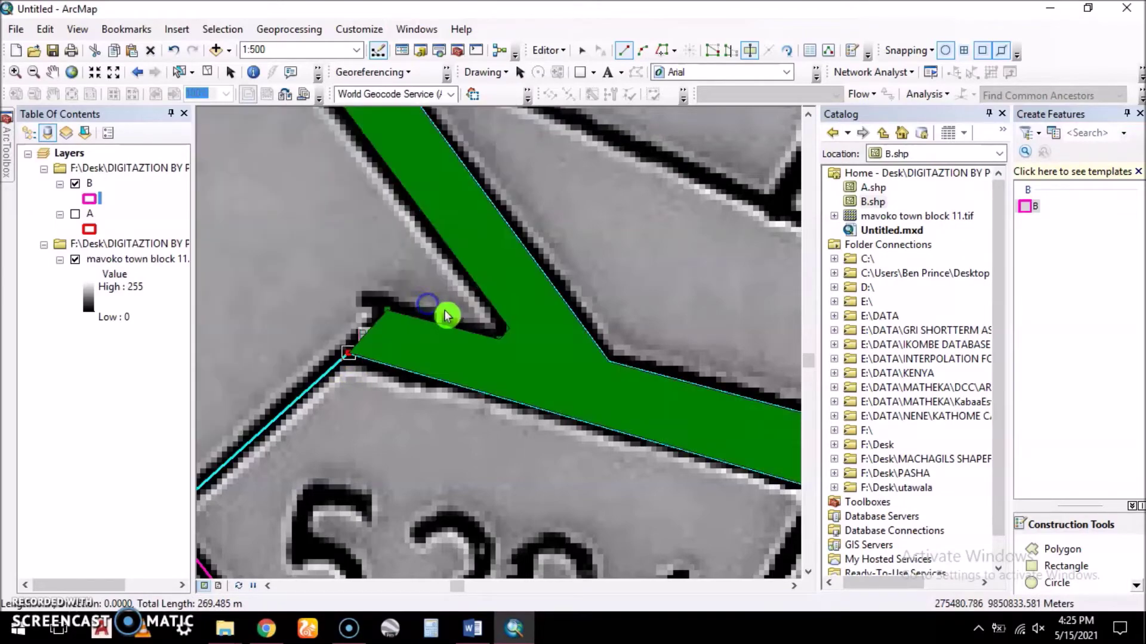
# Stop the edit session on layer B.
pyautogui.scroll(5, 453, 325)
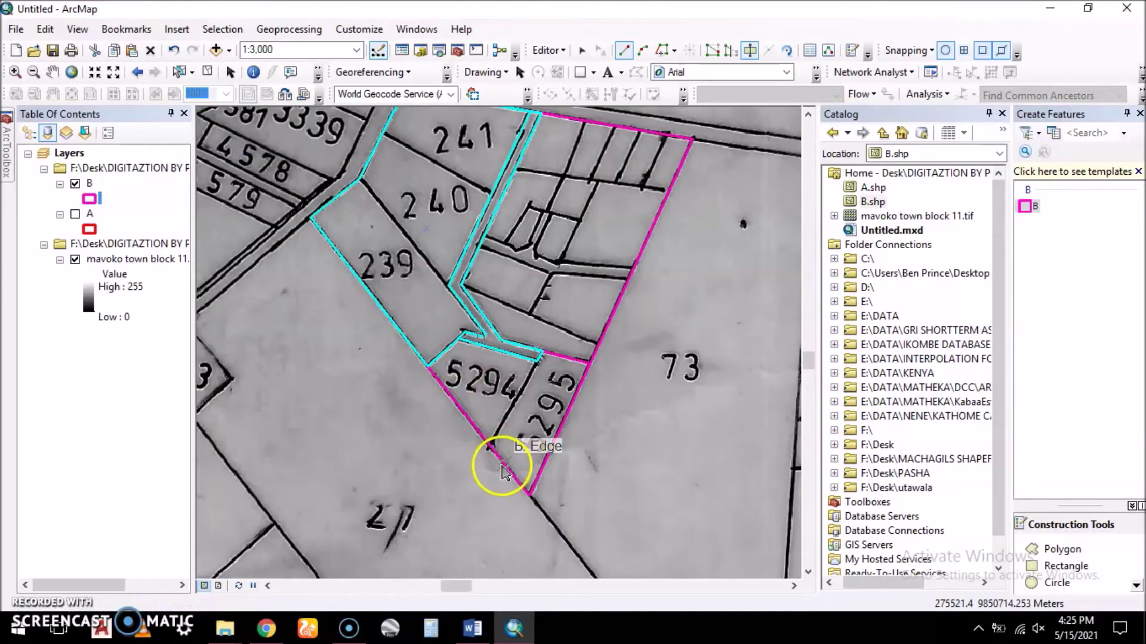
pyautogui.scroll(2, 495, 461)
pyautogui.scroll(-1, 471, 411)
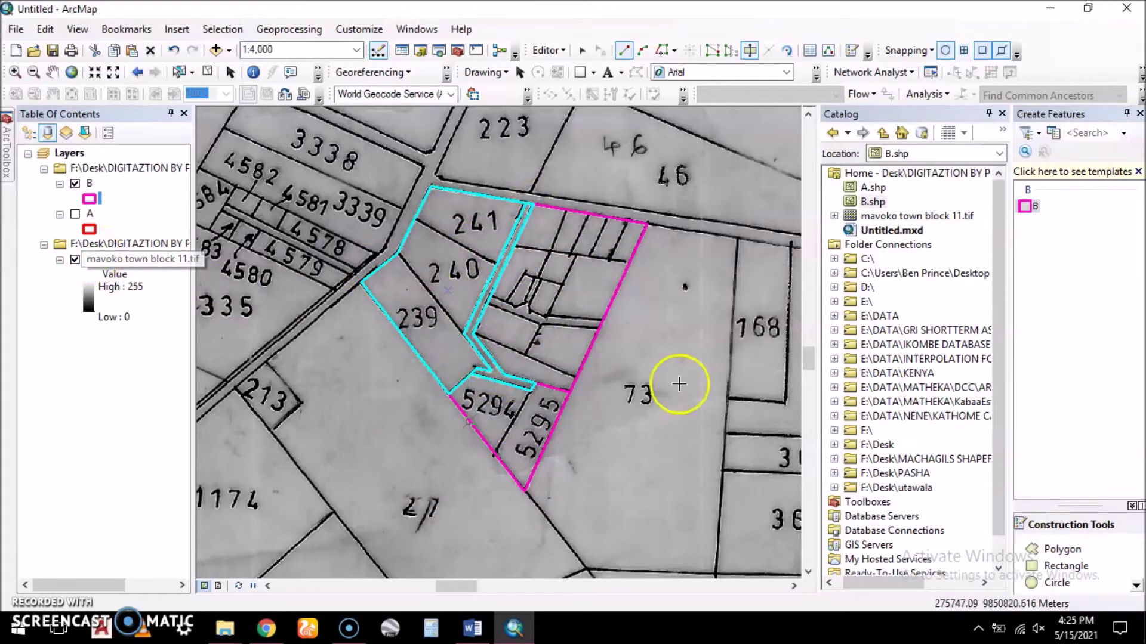
pyautogui.click(546, 50)
pyautogui.click(567, 84)
pyautogui.click(547, 51)
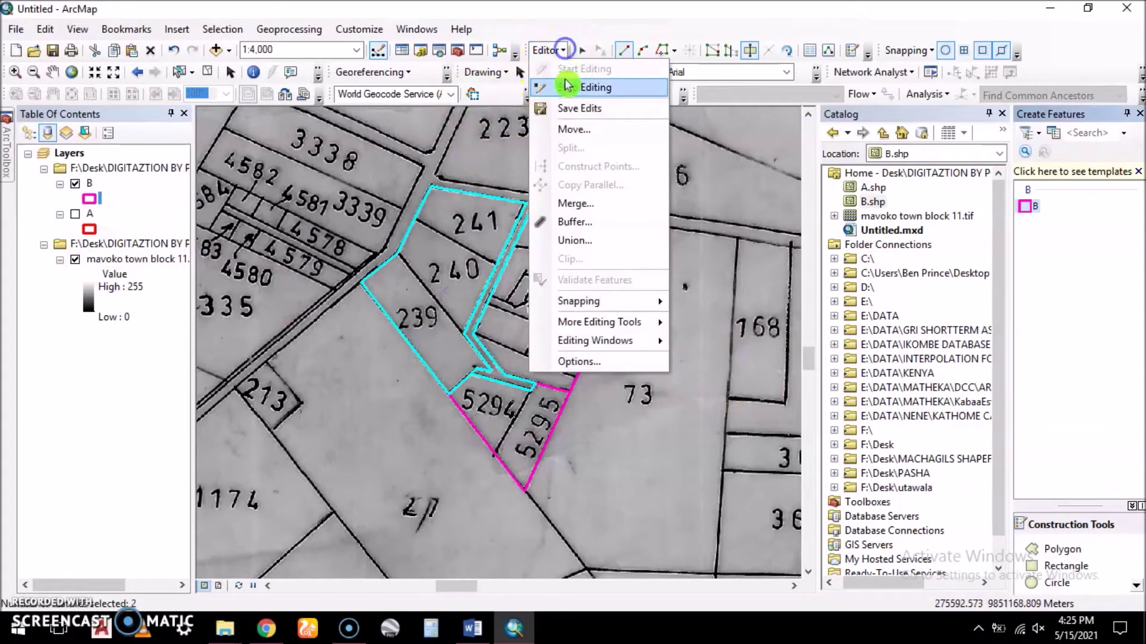
pyautogui.click(582, 88)
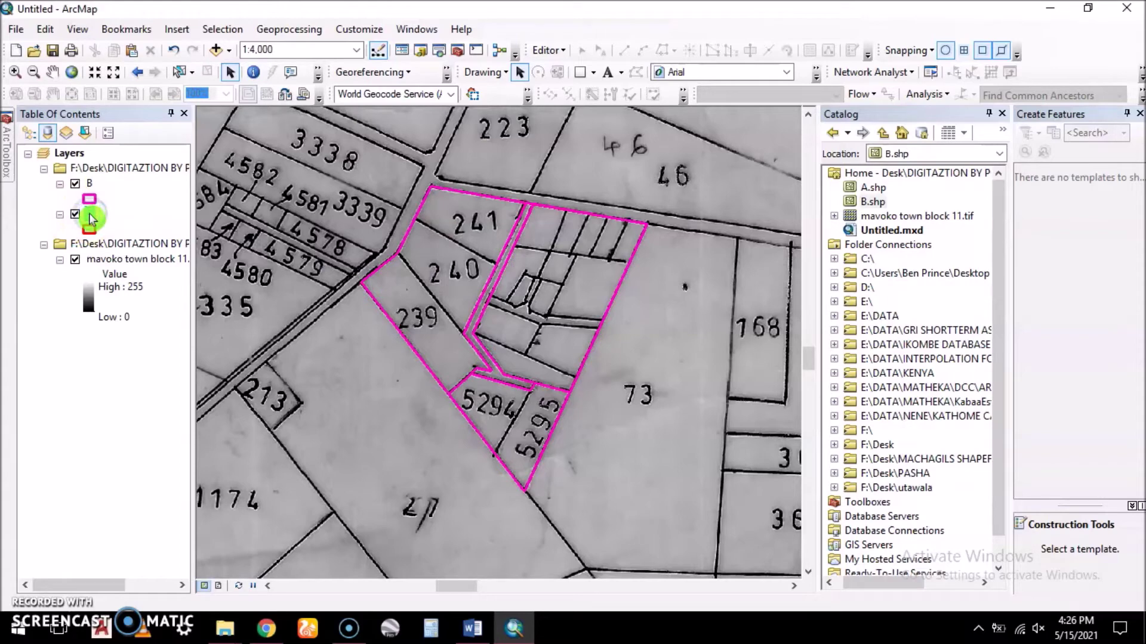
# Rename layer A as COUNTY and layer B as SUB-COUNTIES.
pyautogui.moveTo(98, 175); pyautogui.dragTo(95, 221)
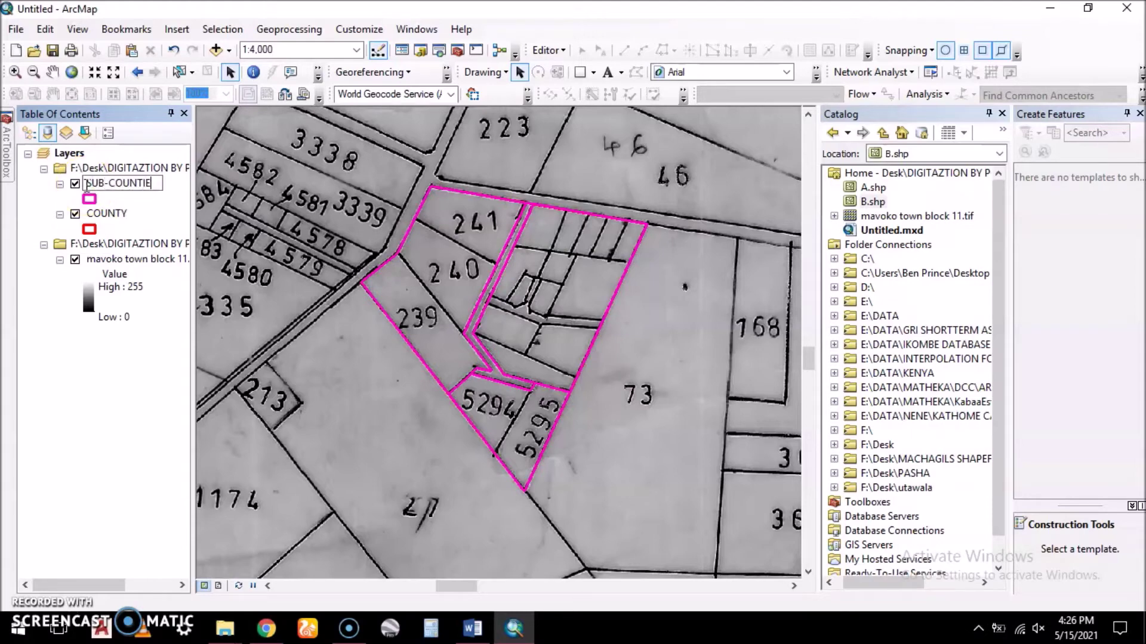
pyautogui.click(87, 396)
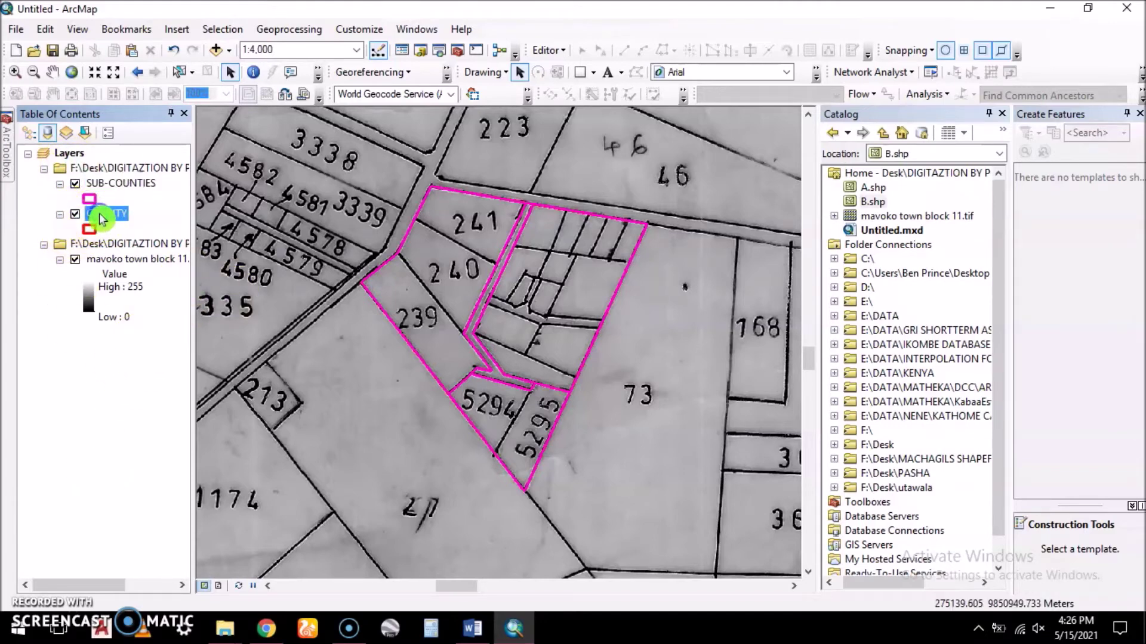
# List the layers by drawing order and move COUNTY above SUB-COUNTIES.
pyautogui.click(29, 132)
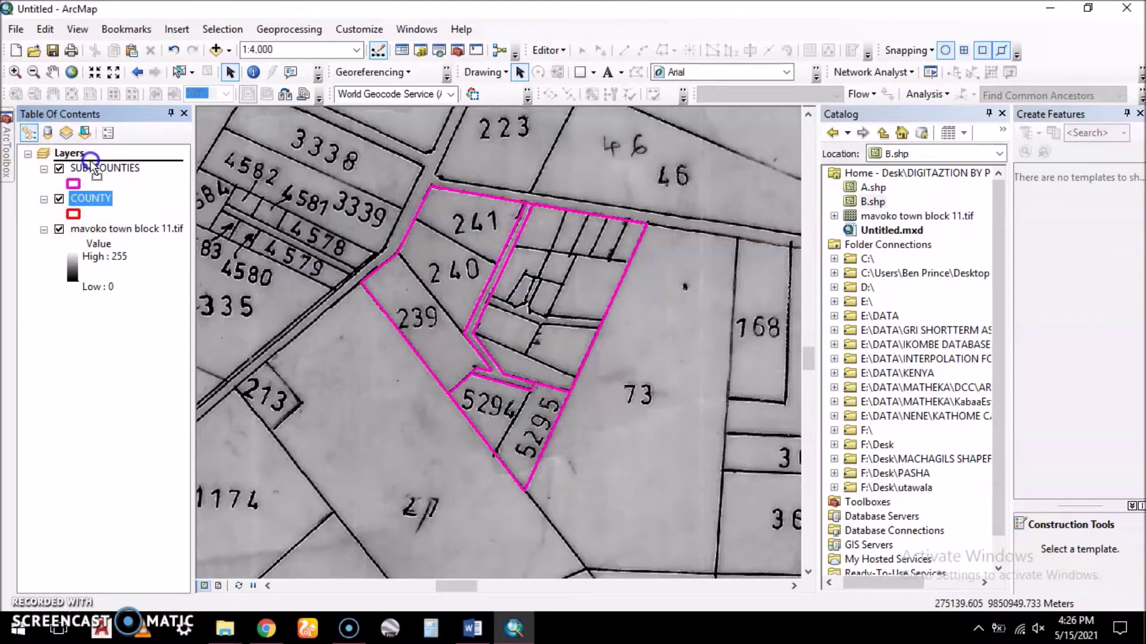
pyautogui.moveTo(91, 163); pyautogui.dragTo(89, 159)
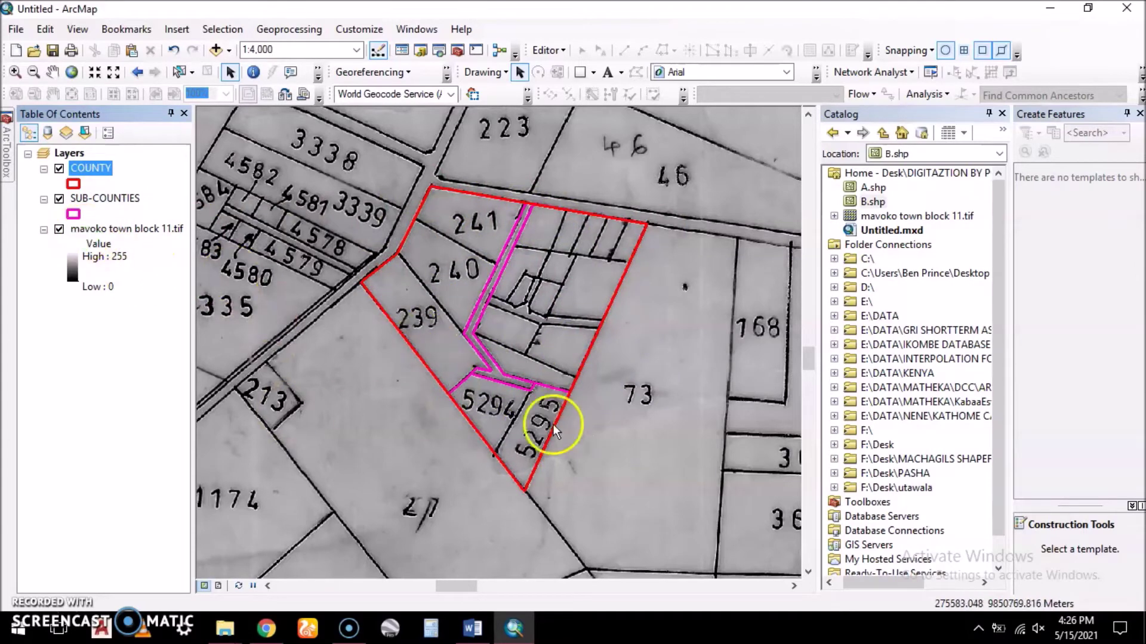
# Identify the COUNTY polygon at parcel 5294 and each SUB-COUNTIES polygon: south, west and east of the access road, plus the road.
pyautogui.click(253, 72)
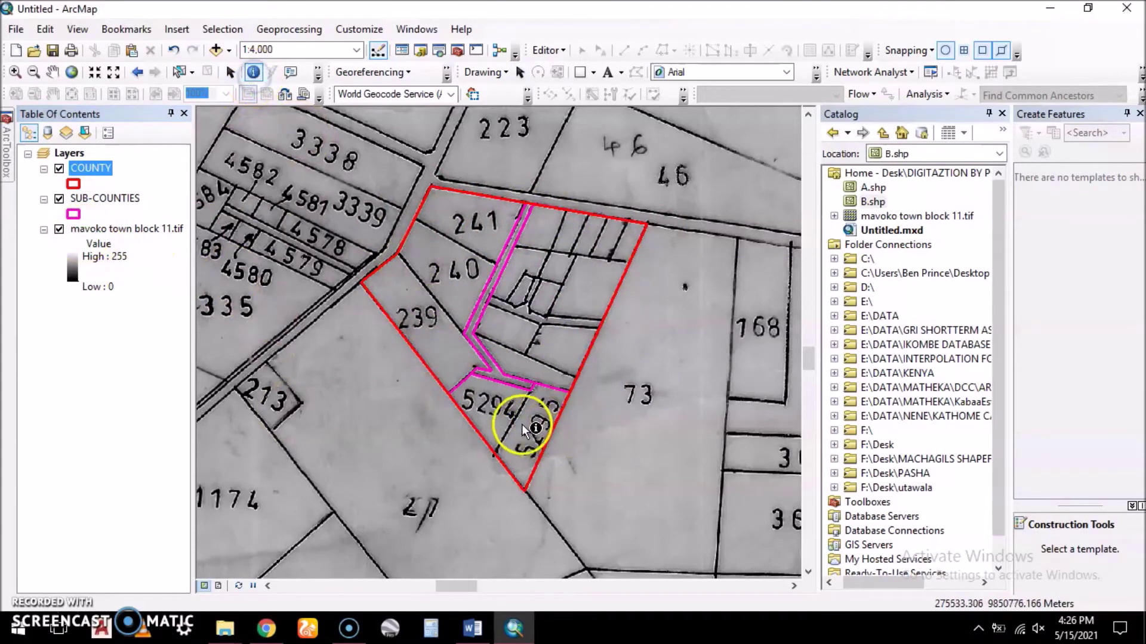
pyautogui.click(504, 414)
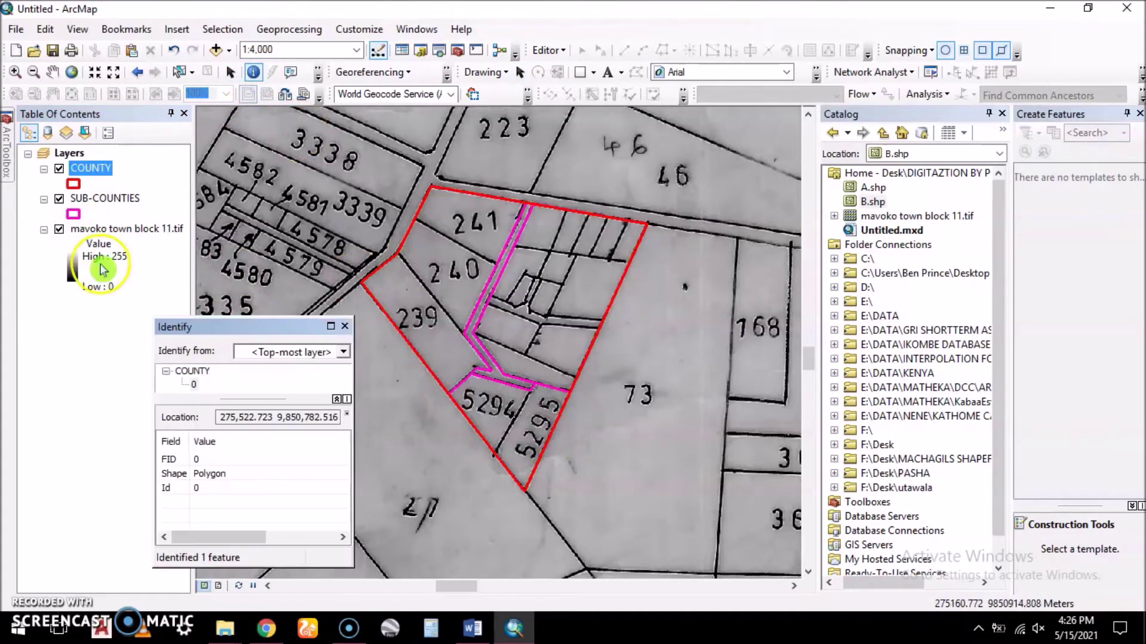
pyautogui.click(343, 352)
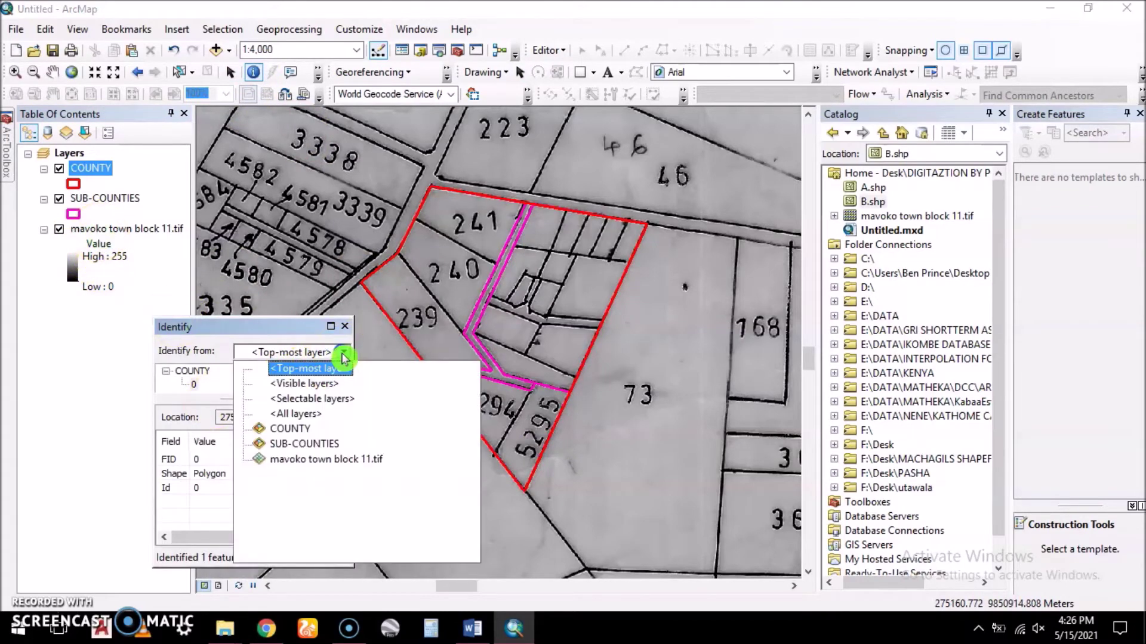
pyautogui.click(304, 445)
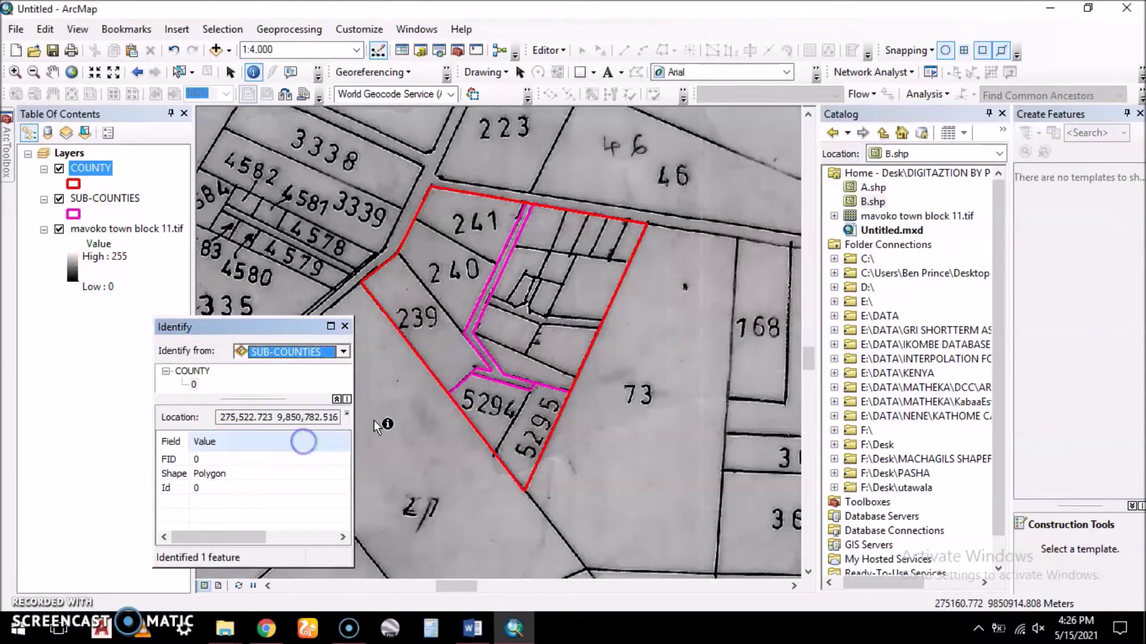
pyautogui.click(510, 423)
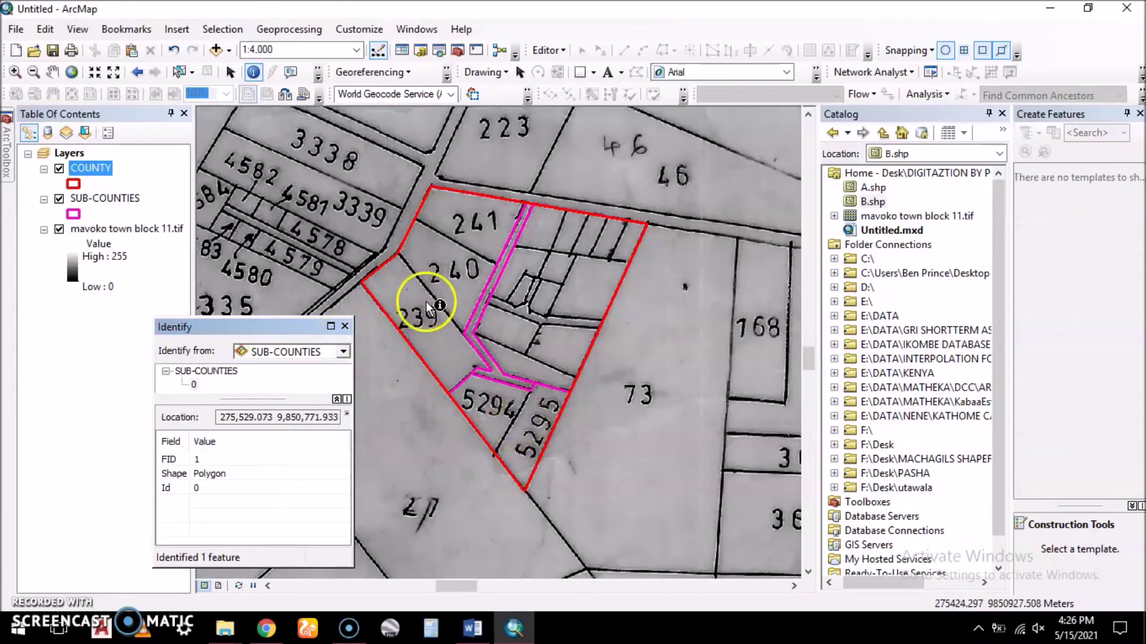
pyautogui.click(434, 264)
pyautogui.click(559, 296)
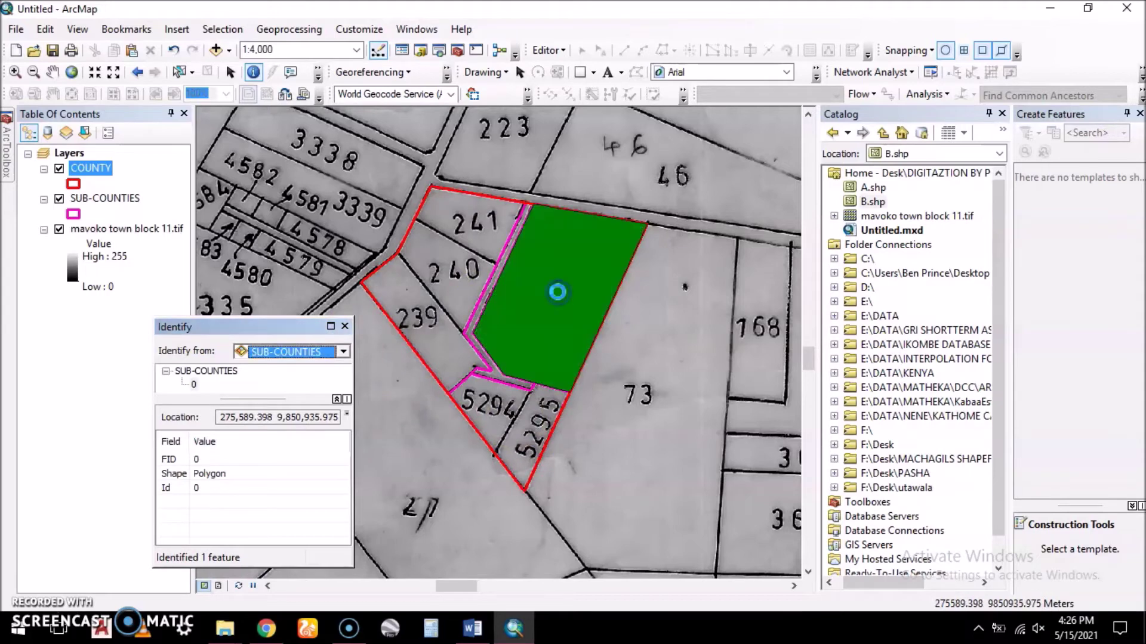
pyautogui.click(495, 377)
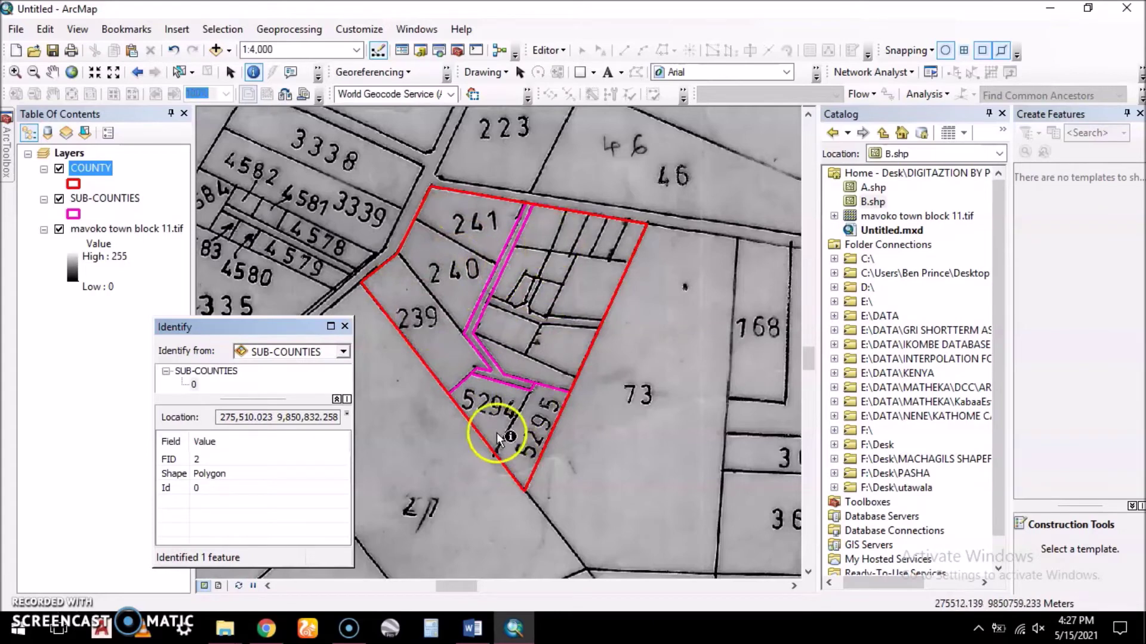
pyautogui.click(345, 326)
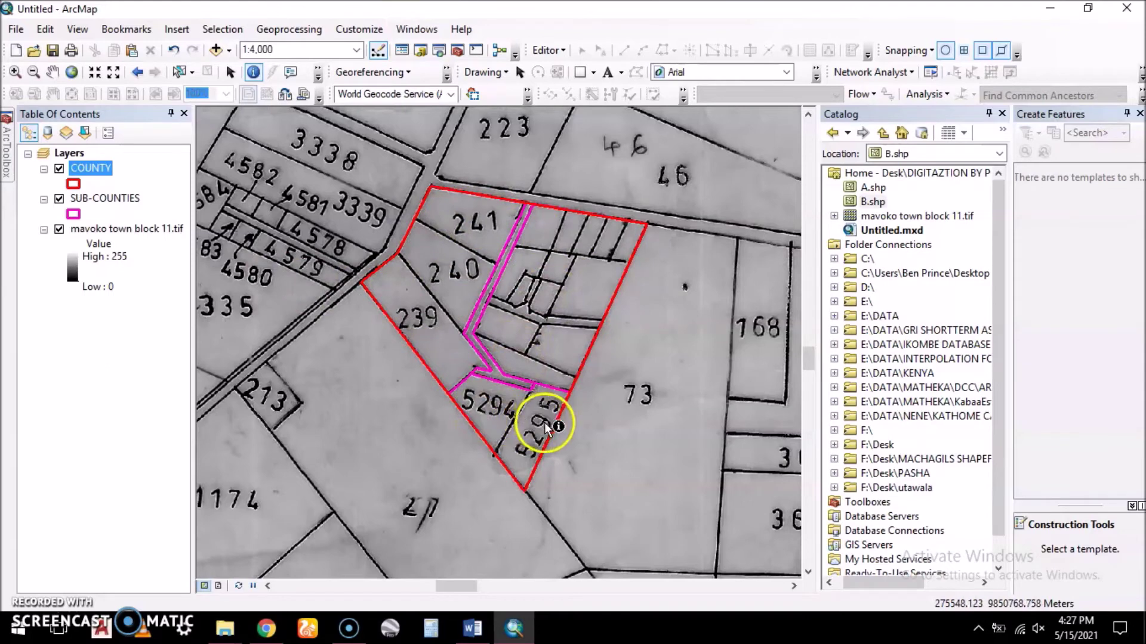
# Identify the SUB-COUNTIES polygons again at parcel 240, east of the access road, and at parcels 5294 and 5295.
pyautogui.click(436, 271)
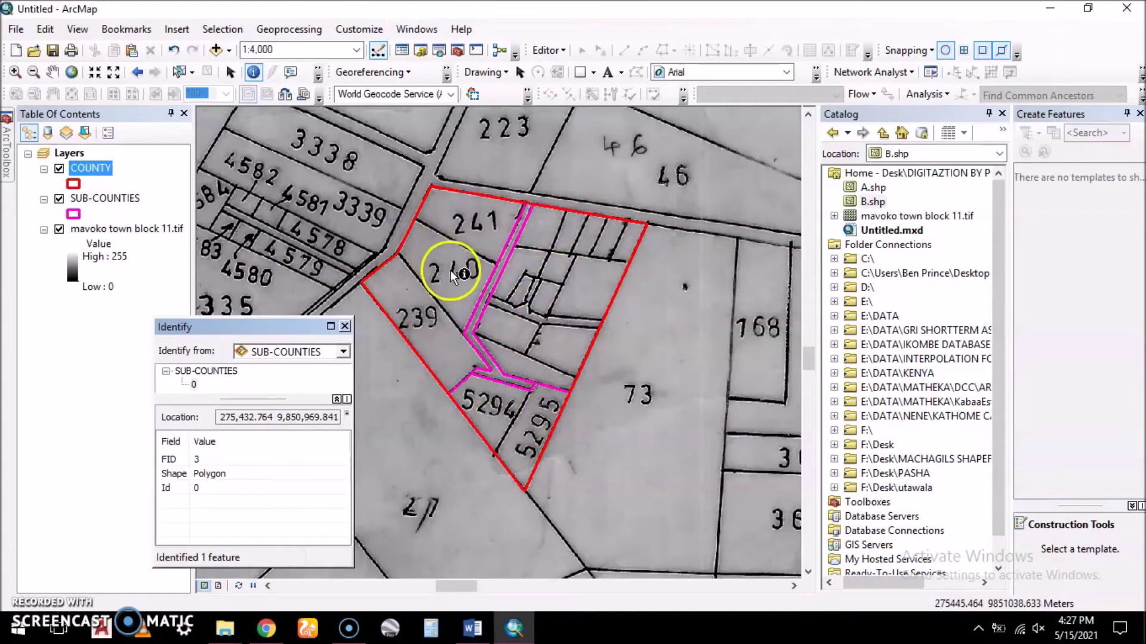
pyautogui.click(569, 285)
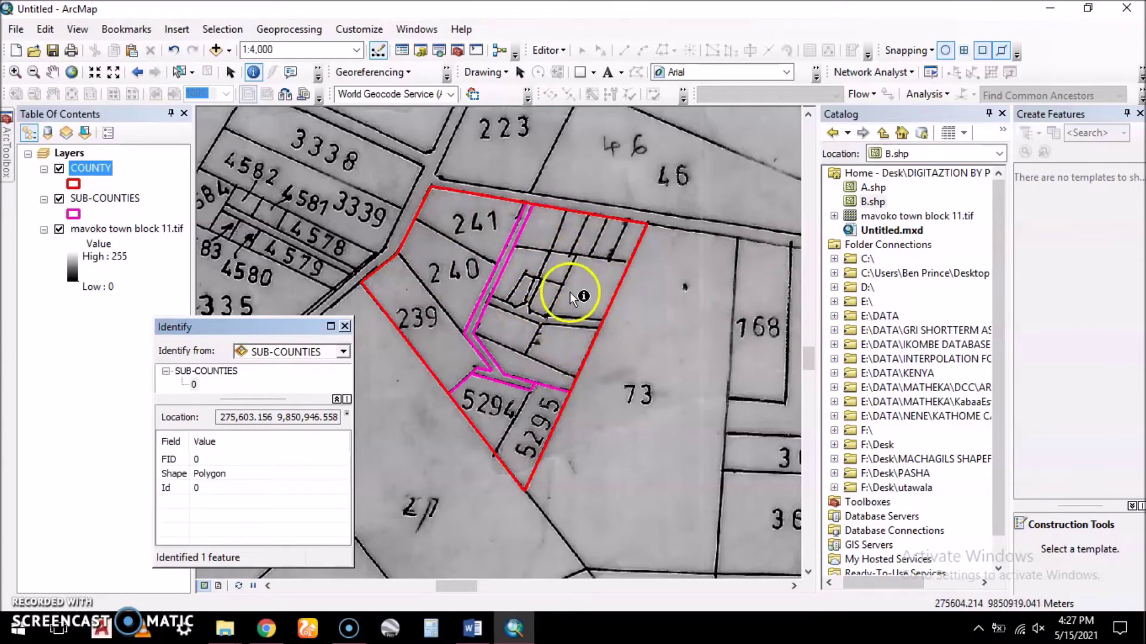
pyautogui.click(515, 430)
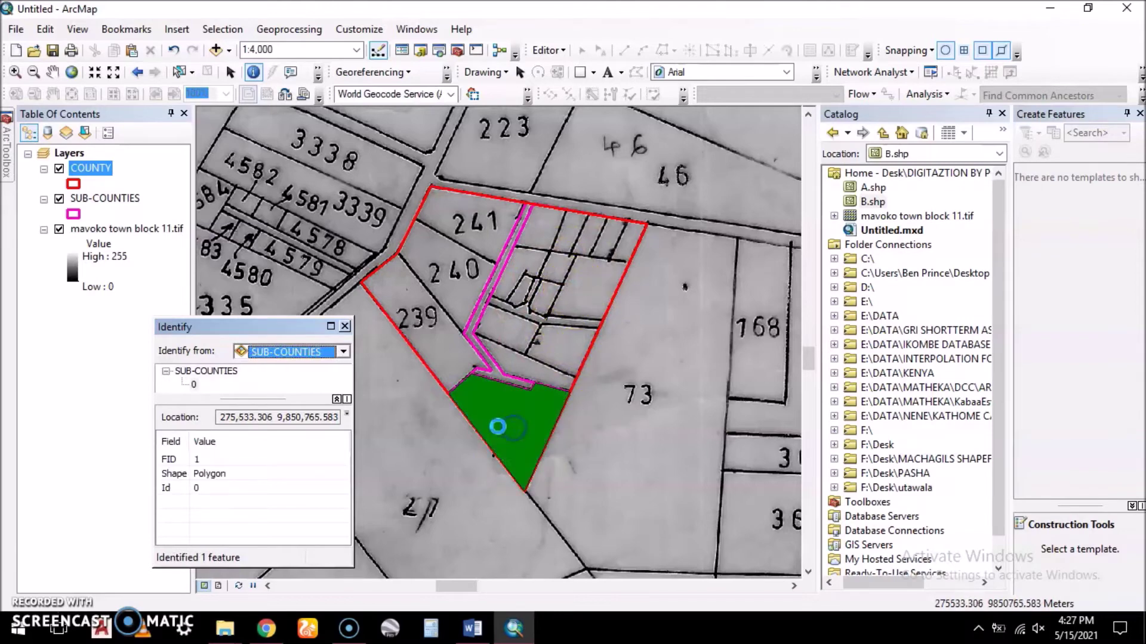
pyautogui.click(345, 326)
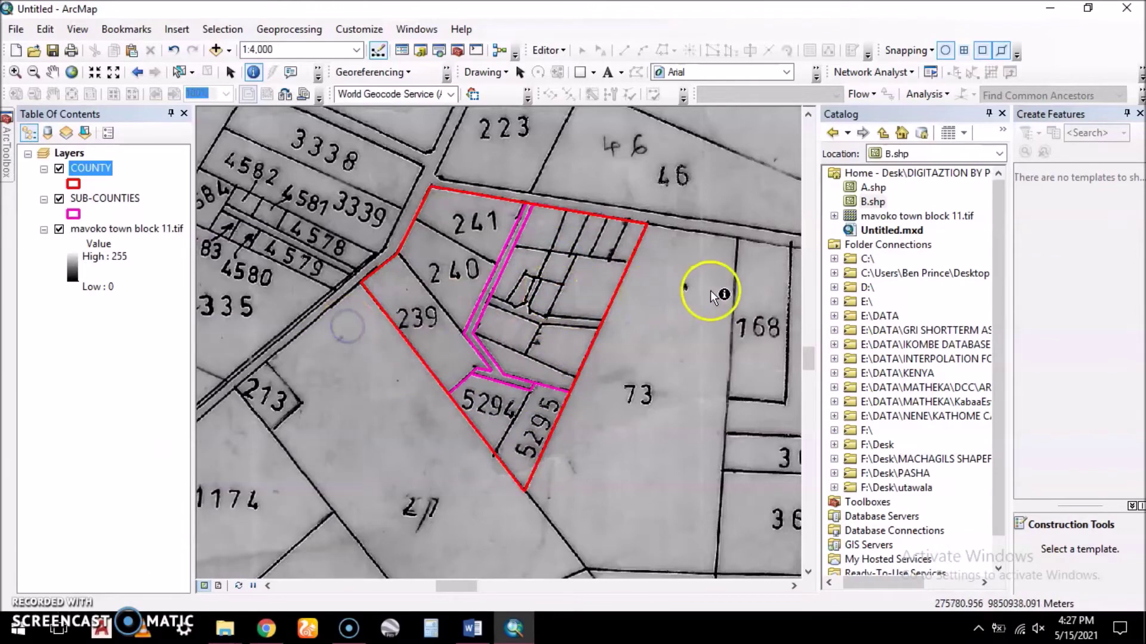
pyautogui.click(230, 71)
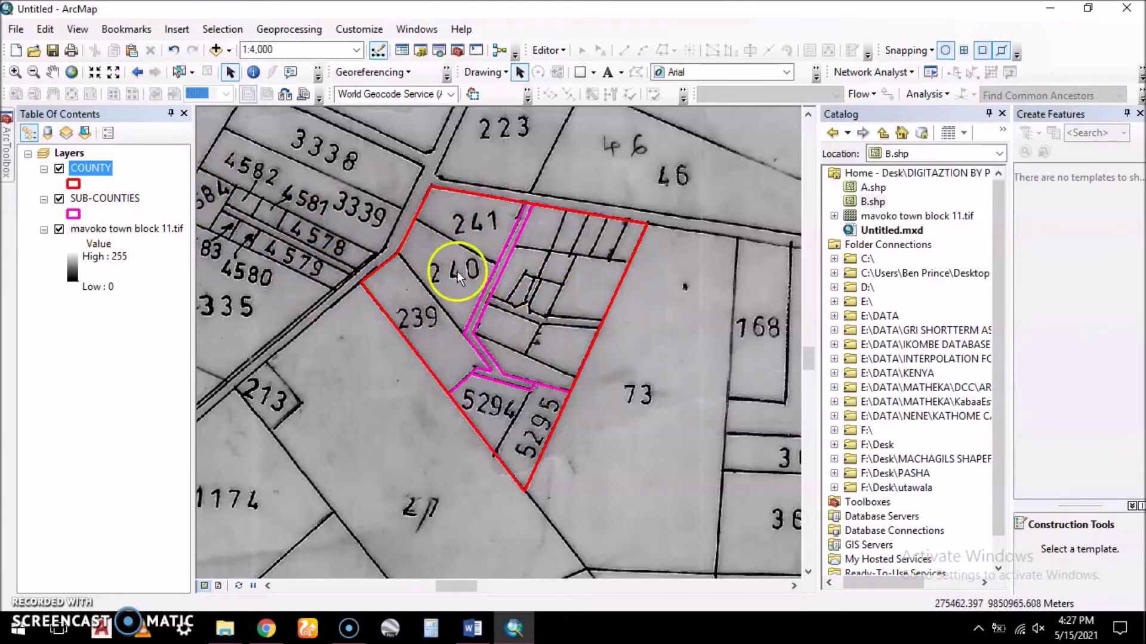
# Export the SUB-COUNTIES layer's data as the shapefile C.shp and add it to the map as a layer.
pyautogui.rightClick(97, 199)
pyautogui.moveTo(173, 487)
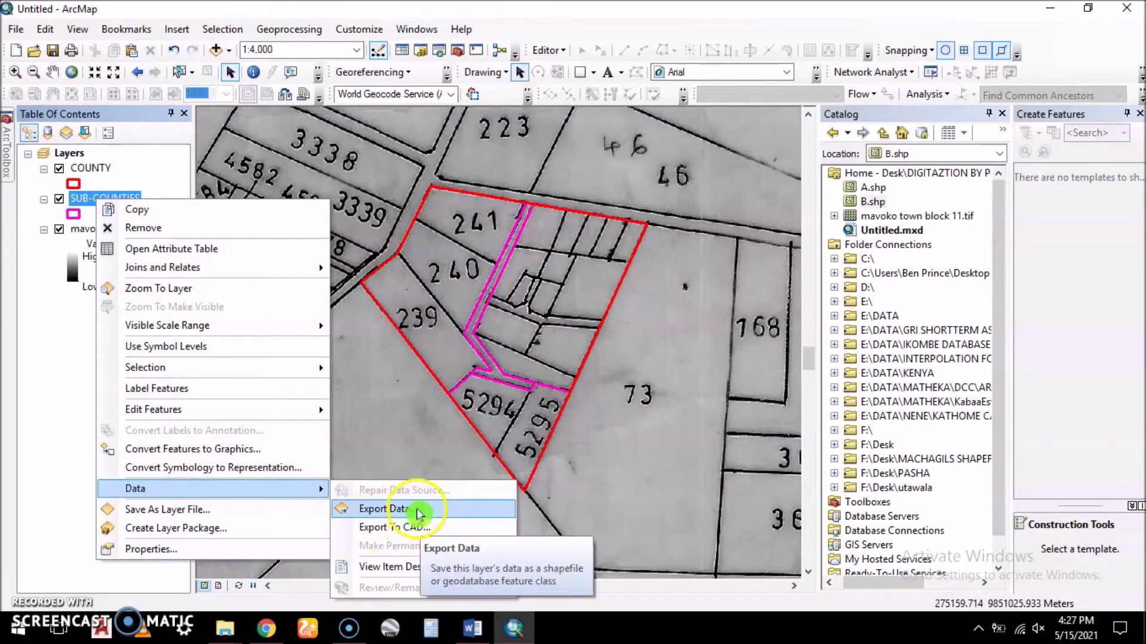
pyautogui.click(384, 508)
pyautogui.click(714, 342)
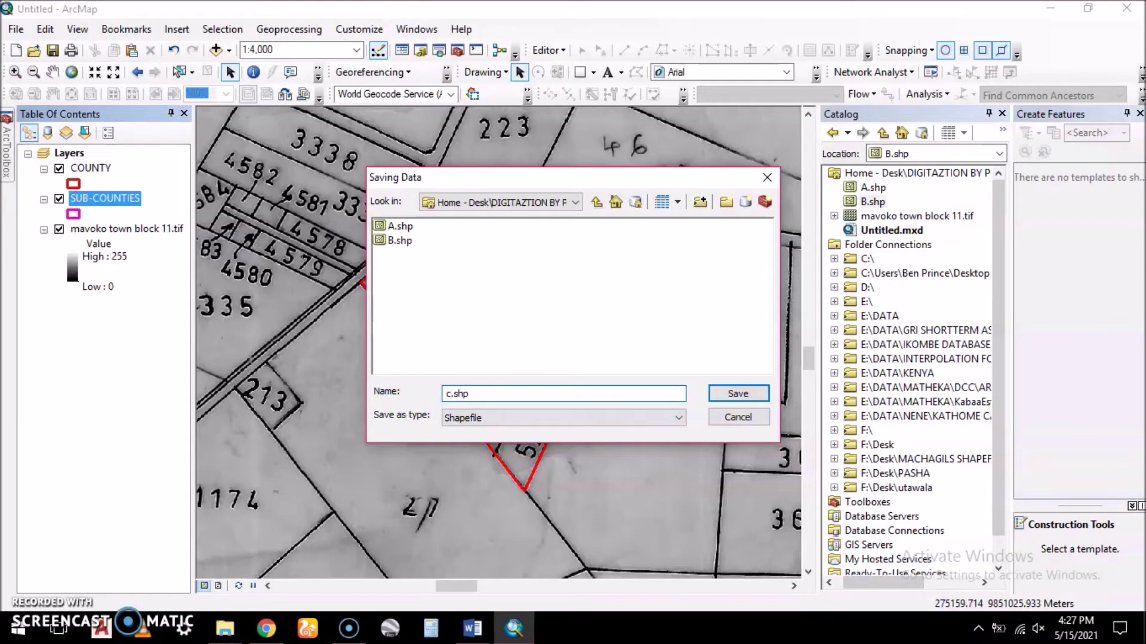
pyautogui.click(740, 395)
pyautogui.click(614, 425)
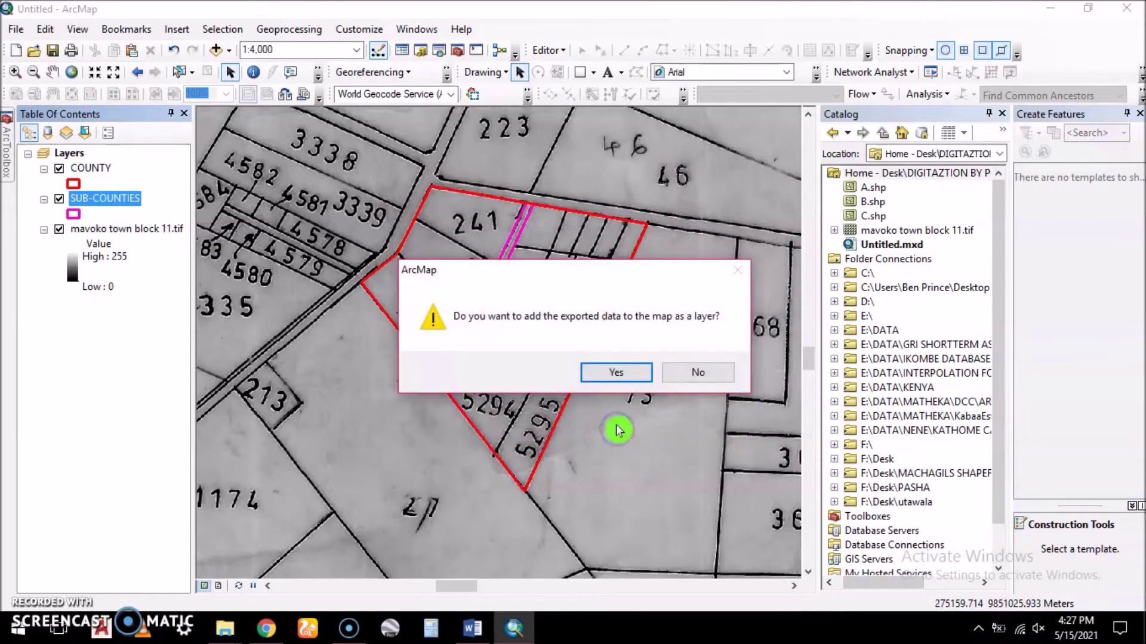
pyautogui.click(621, 374)
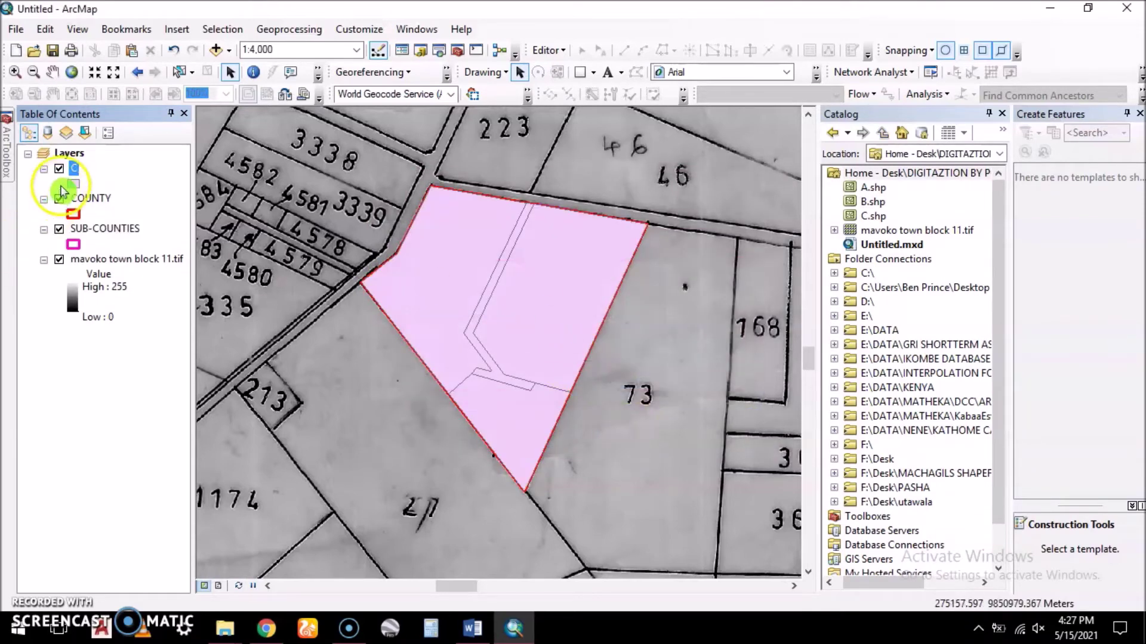
# Symbolize layer C as Hollow with an outline width of 1 and a blue outline.
pyautogui.click(74, 183)
pyautogui.click(632, 384)
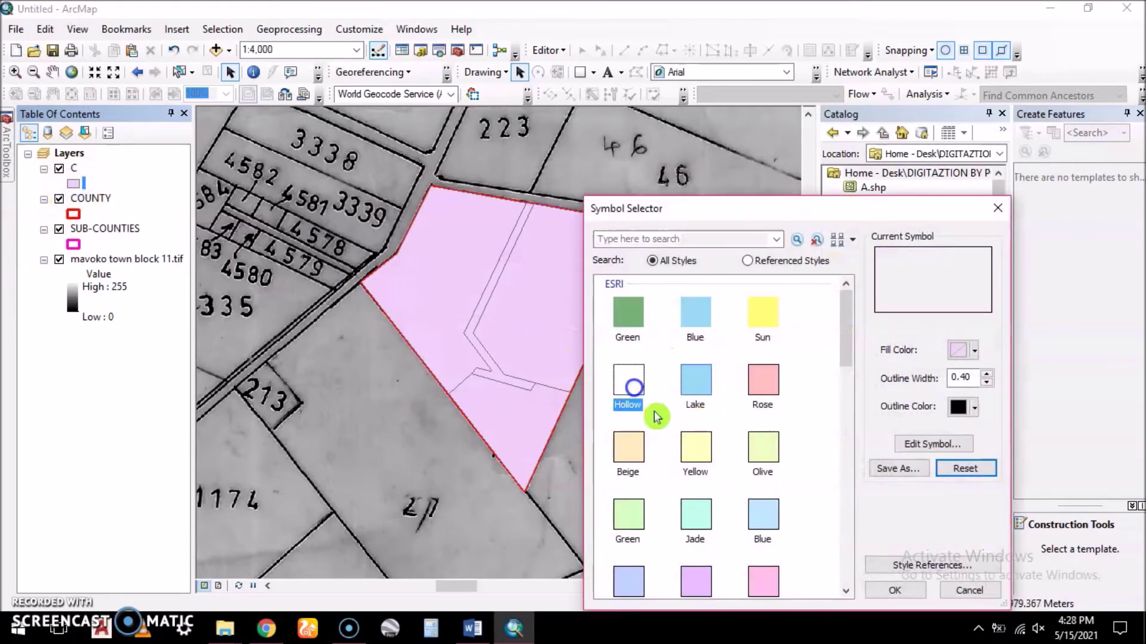
pyautogui.click(894, 590)
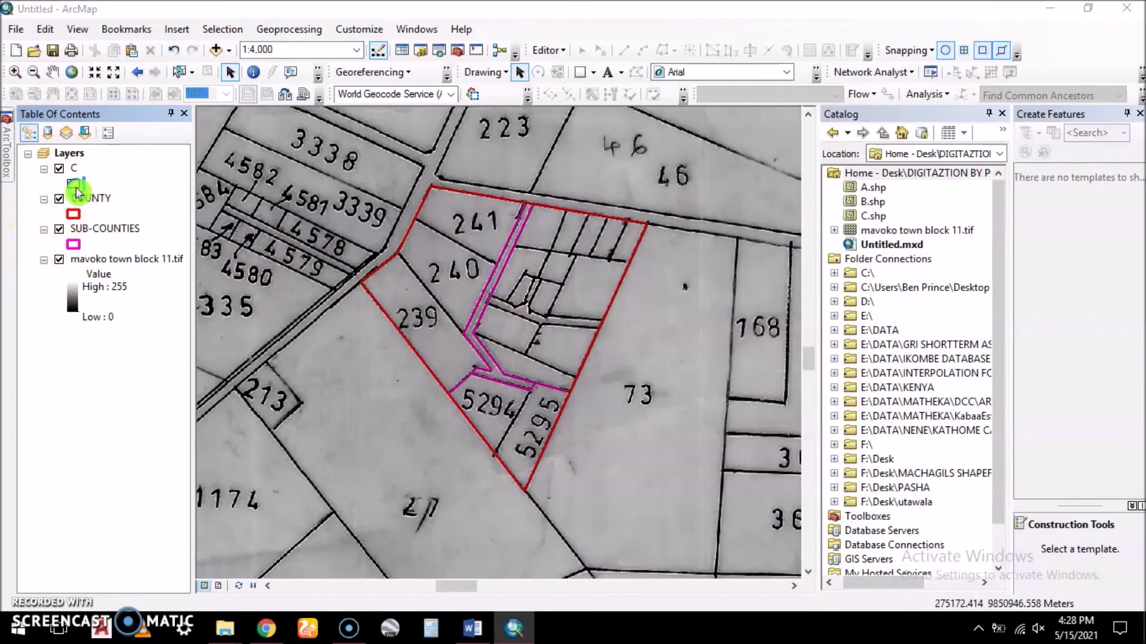
pyautogui.click(72, 213)
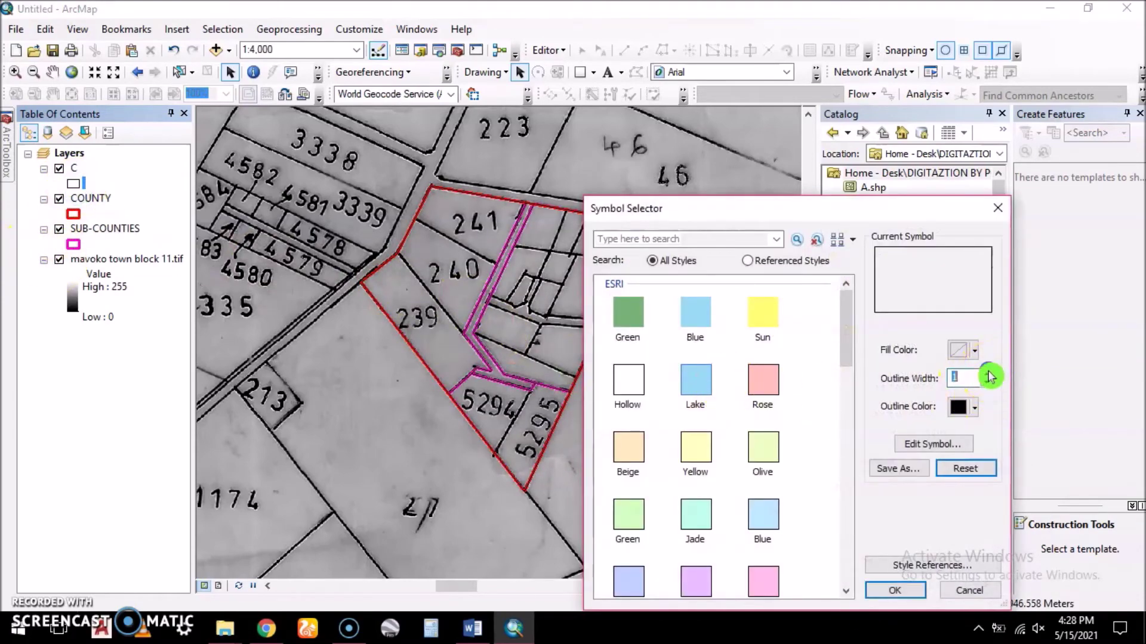
pyautogui.click(976, 412)
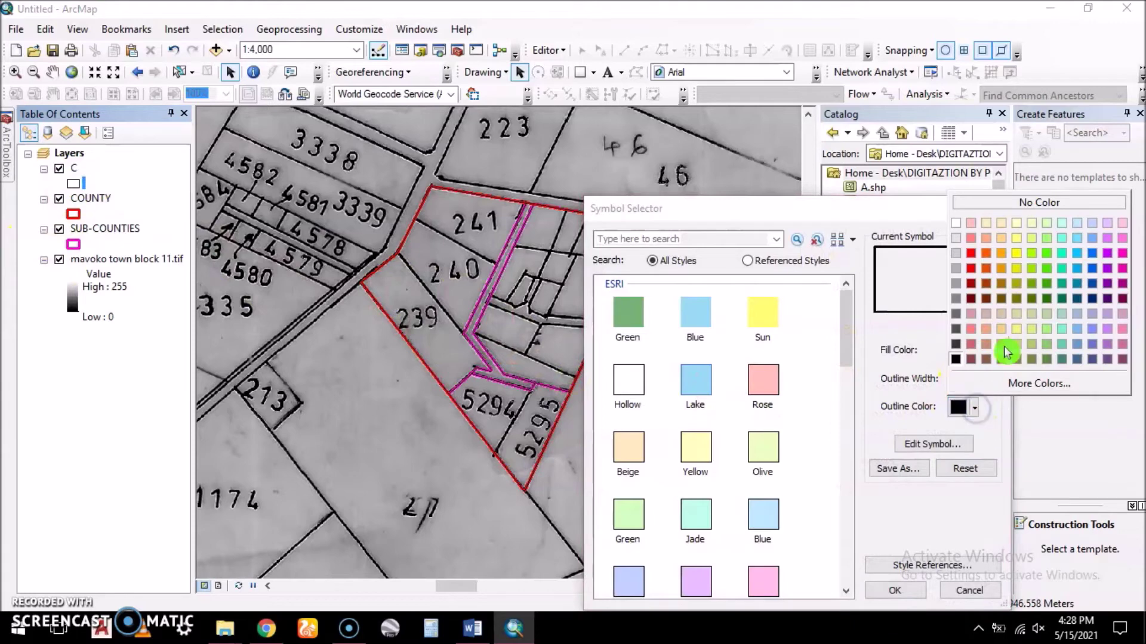
pyautogui.click(1092, 254)
pyautogui.click(895, 590)
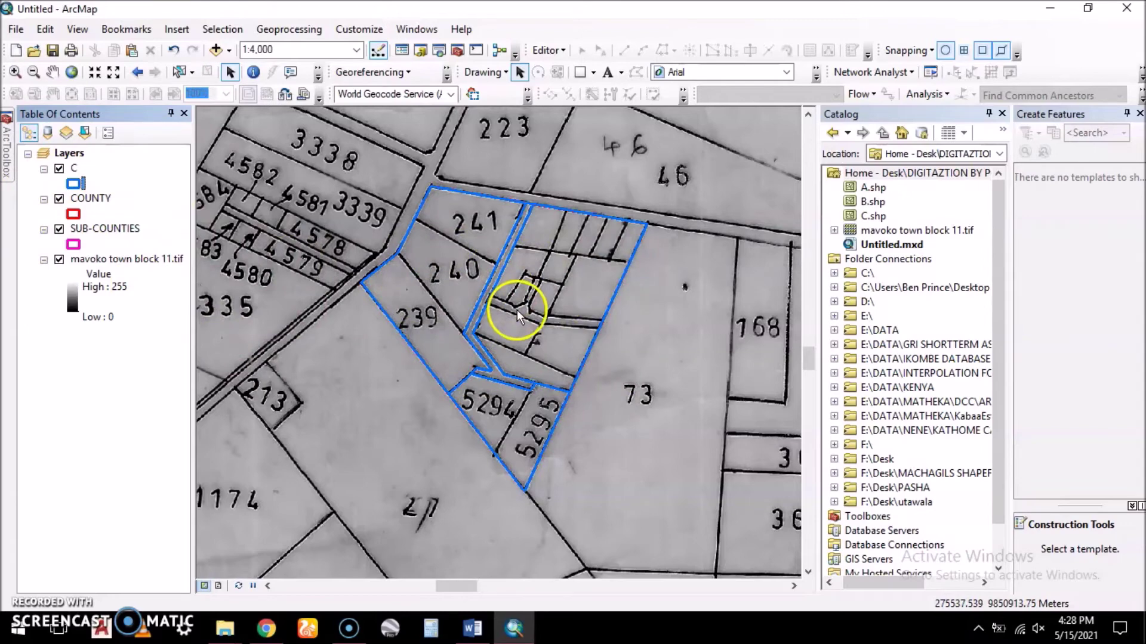
# Hide the COUNTY and SUB-COUNTIES layers, and start editing layer C with the Create Features window open.
pyautogui.click(59, 199)
pyautogui.click(59, 230)
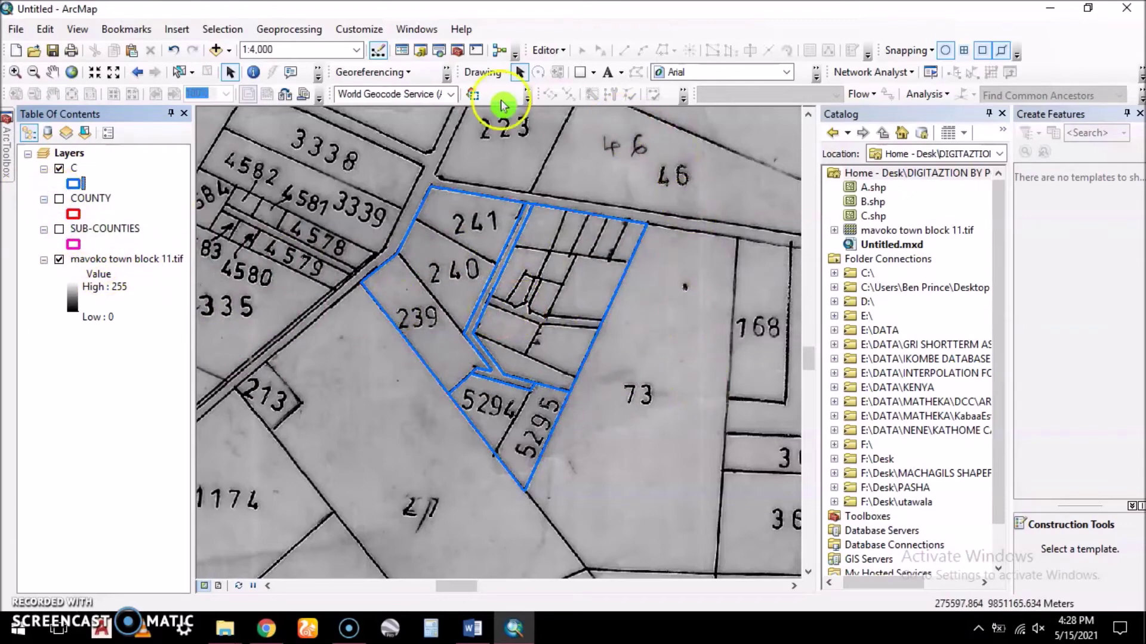
pyautogui.click(559, 52)
pyautogui.click(583, 69)
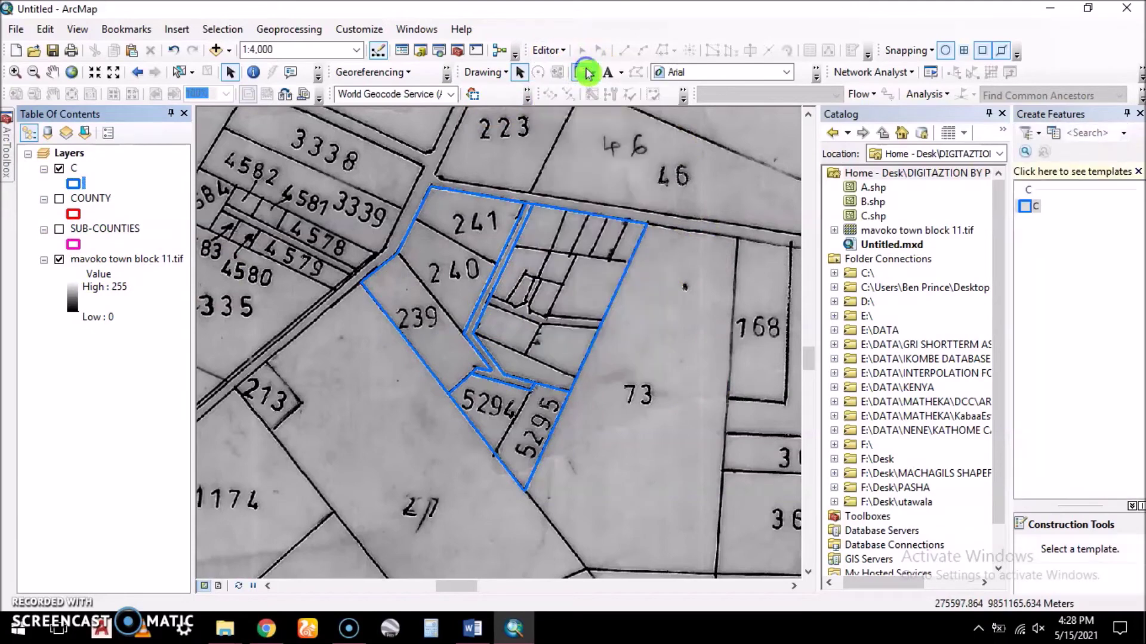
pyautogui.click(561, 49)
pyautogui.moveTo(585, 341)
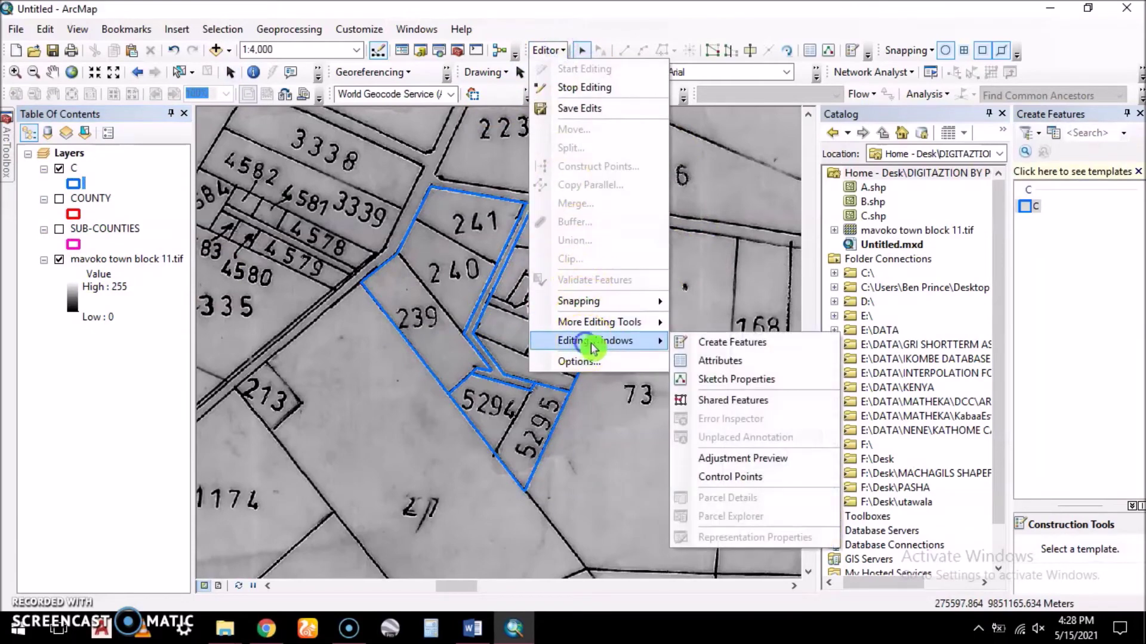
pyautogui.click(725, 344)
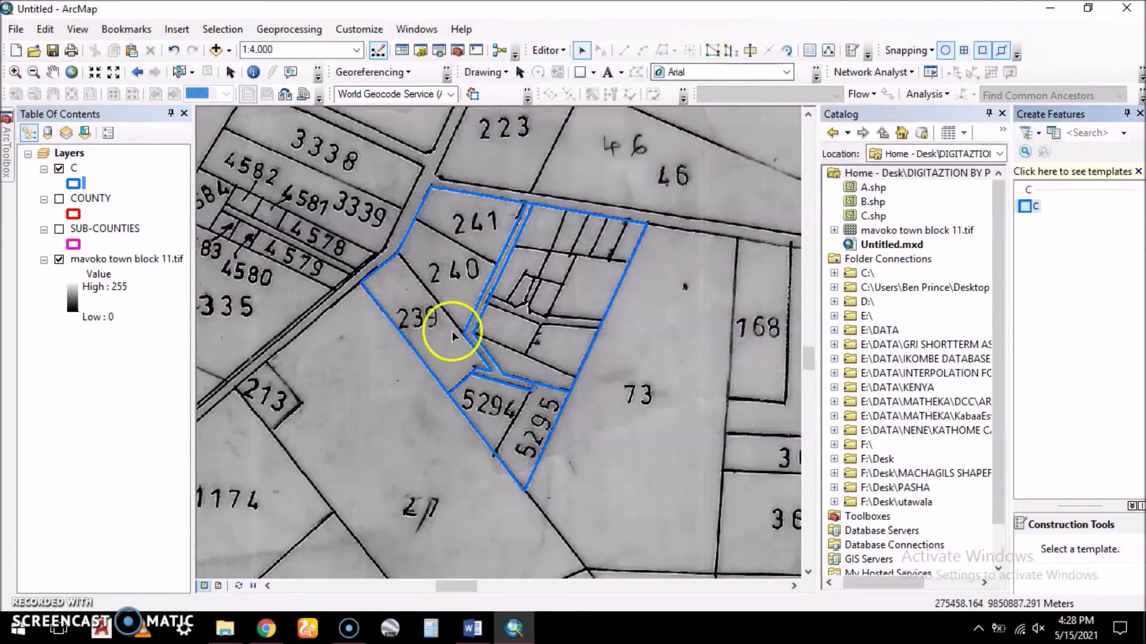
# Cut layer C's polygon west of the access road along the boundary between parcels 239 and 240.
pyautogui.click(413, 349)
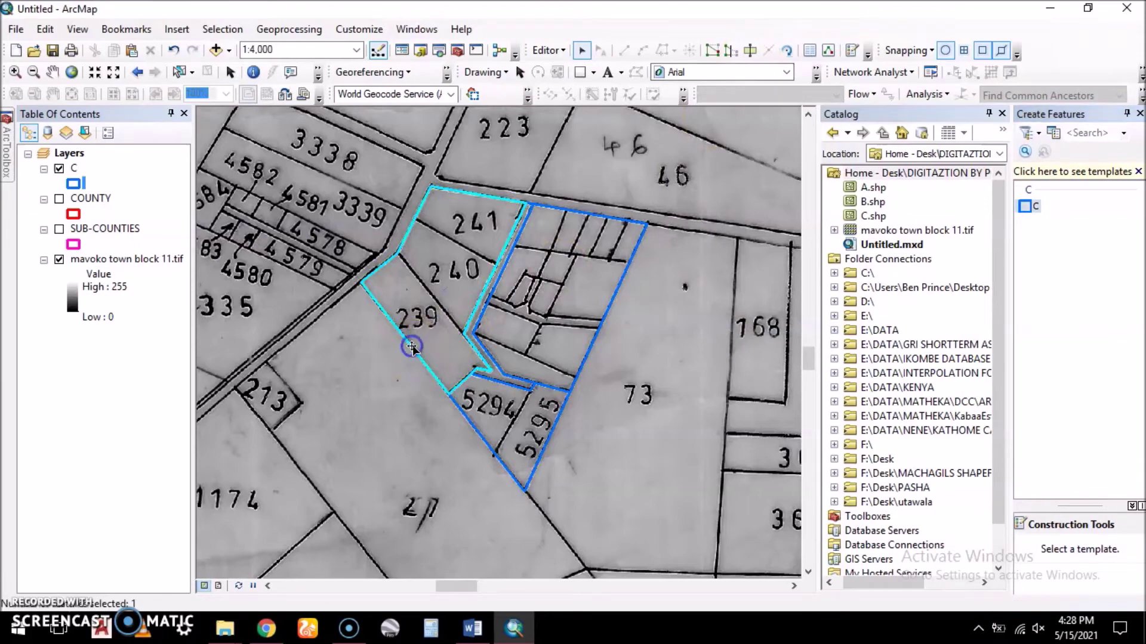
pyautogui.click(750, 53)
pyautogui.scroll(6, 409, 269)
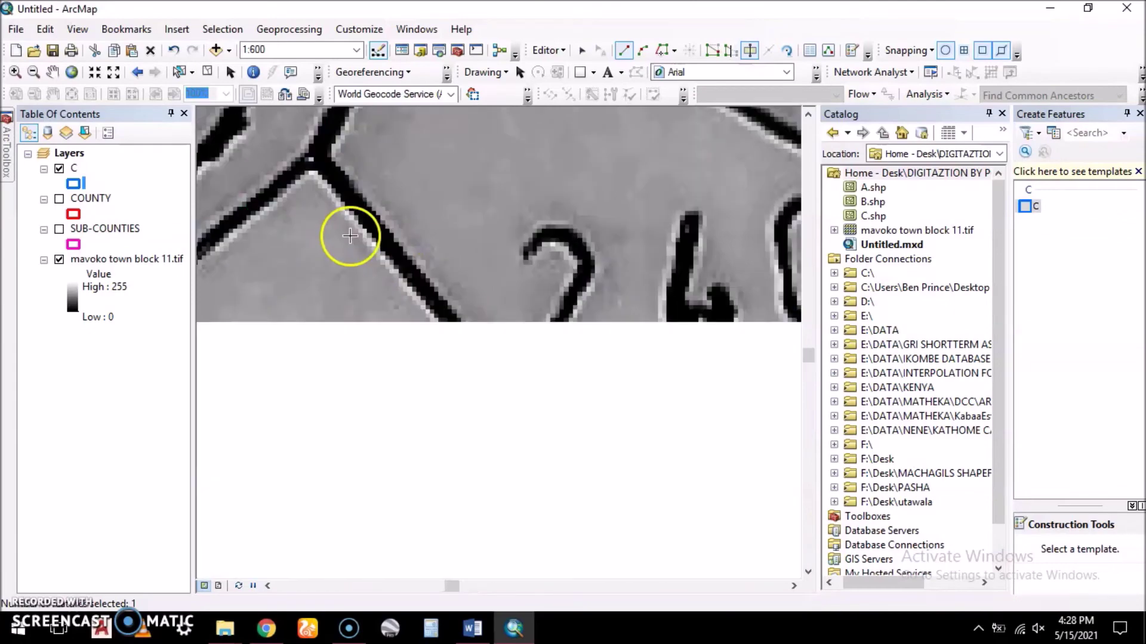
pyautogui.scroll(-4, 321, 162)
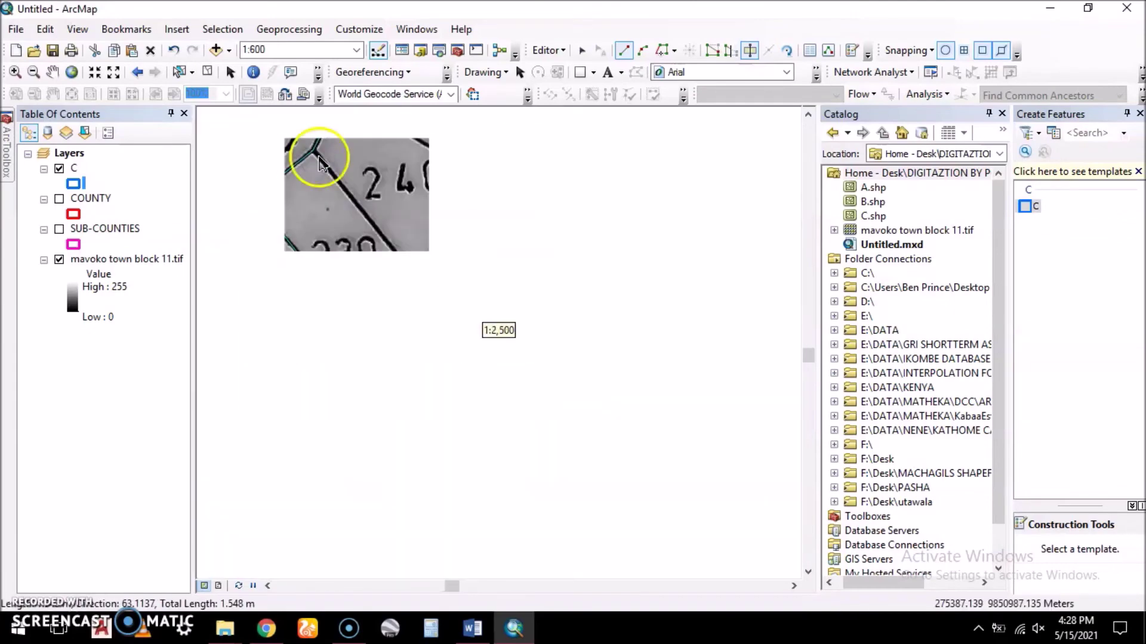
pyautogui.scroll(2, 370, 326)
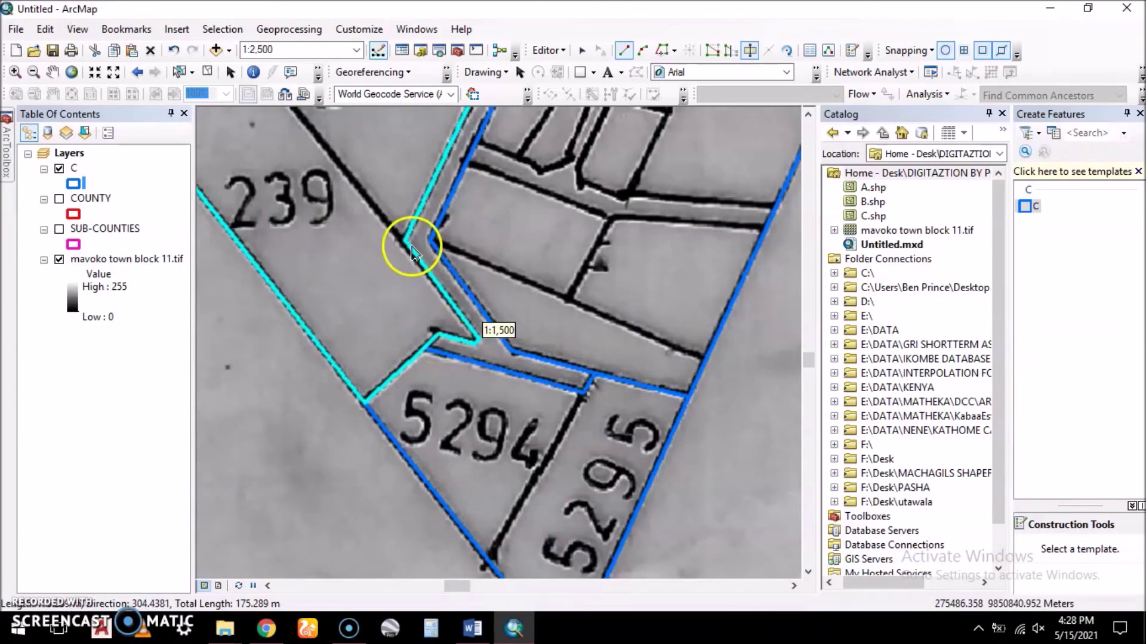
pyautogui.rightClick(405, 242)
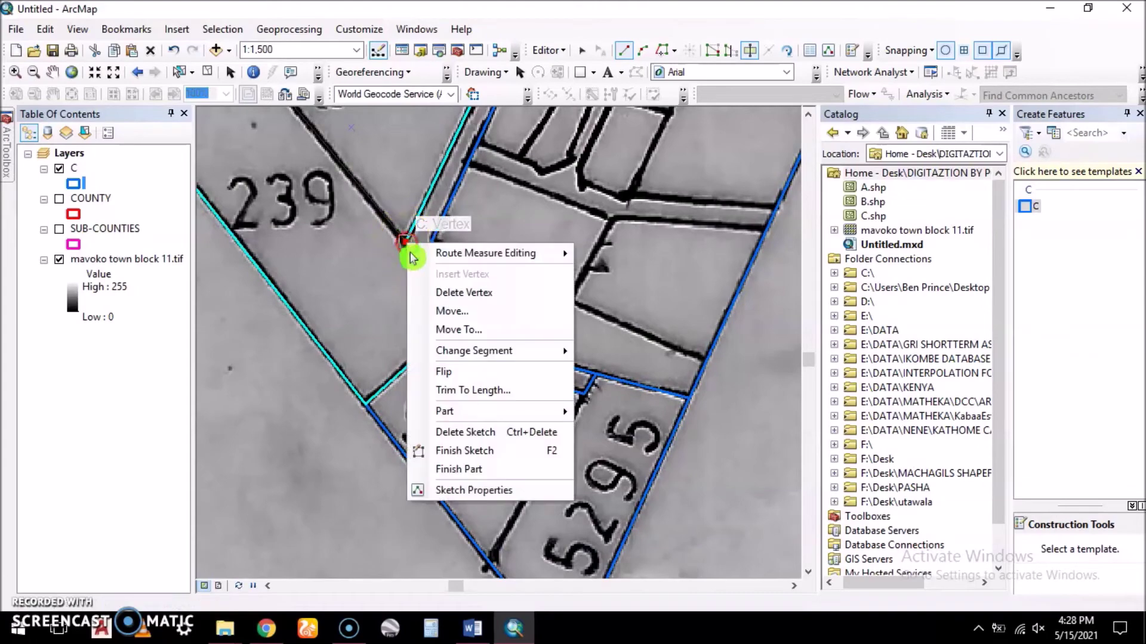
pyautogui.click(480, 457)
# Cut layer C's polygon along the boundary line between parcels 240 and 241.
pyautogui.scroll(-4, 588, 481)
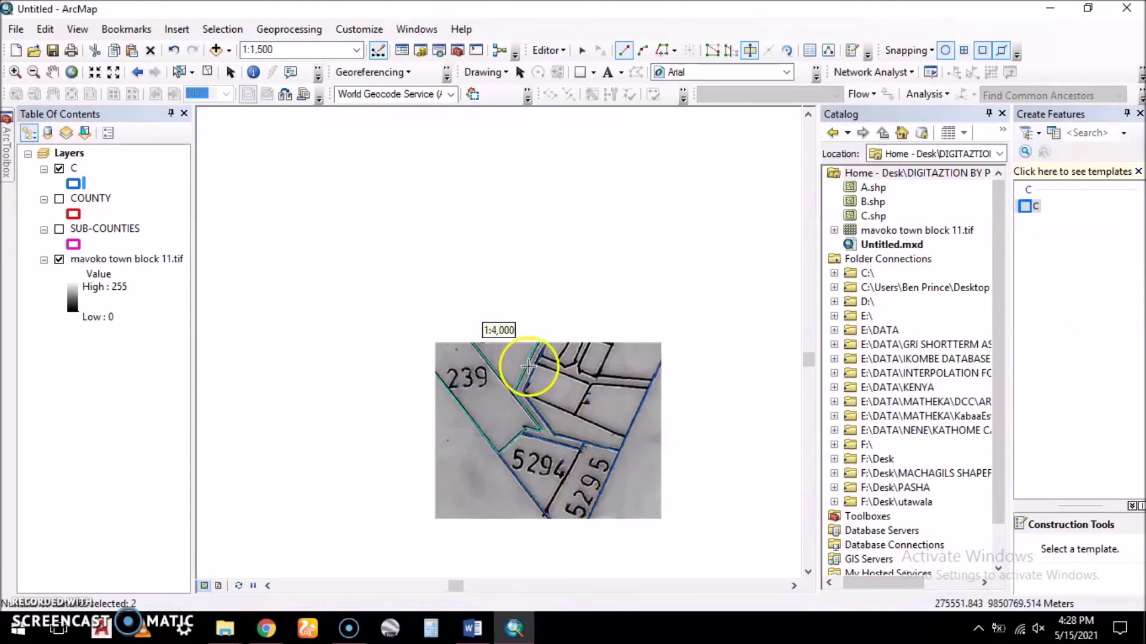
pyautogui.scroll(3, 474, 292)
pyautogui.scroll(2, 454, 275)
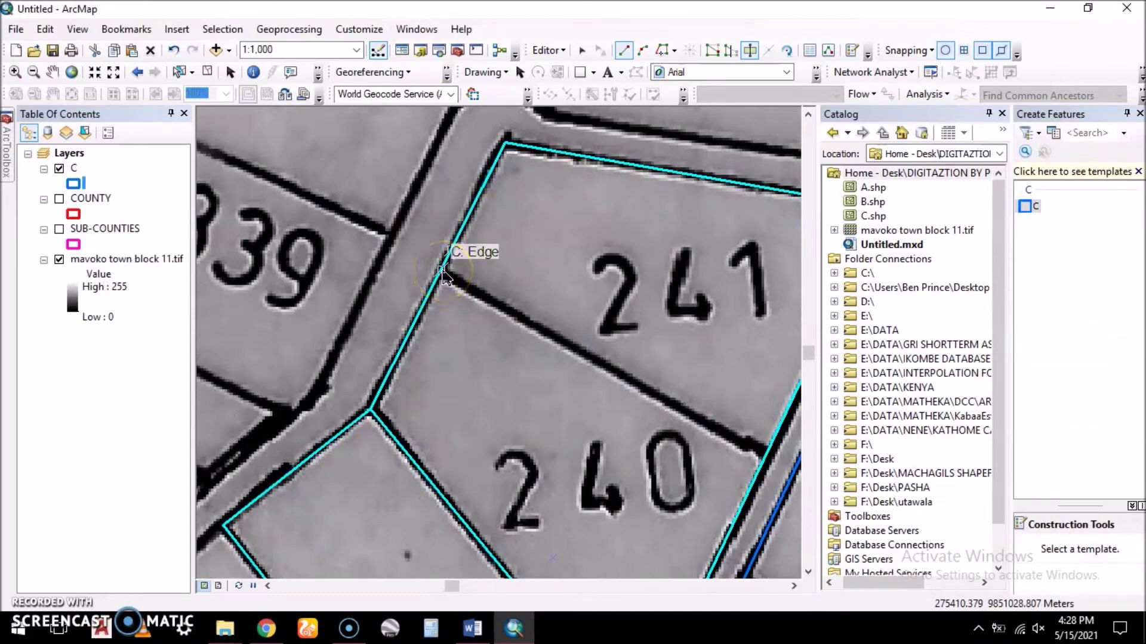
pyautogui.scroll(-1, 382, 284)
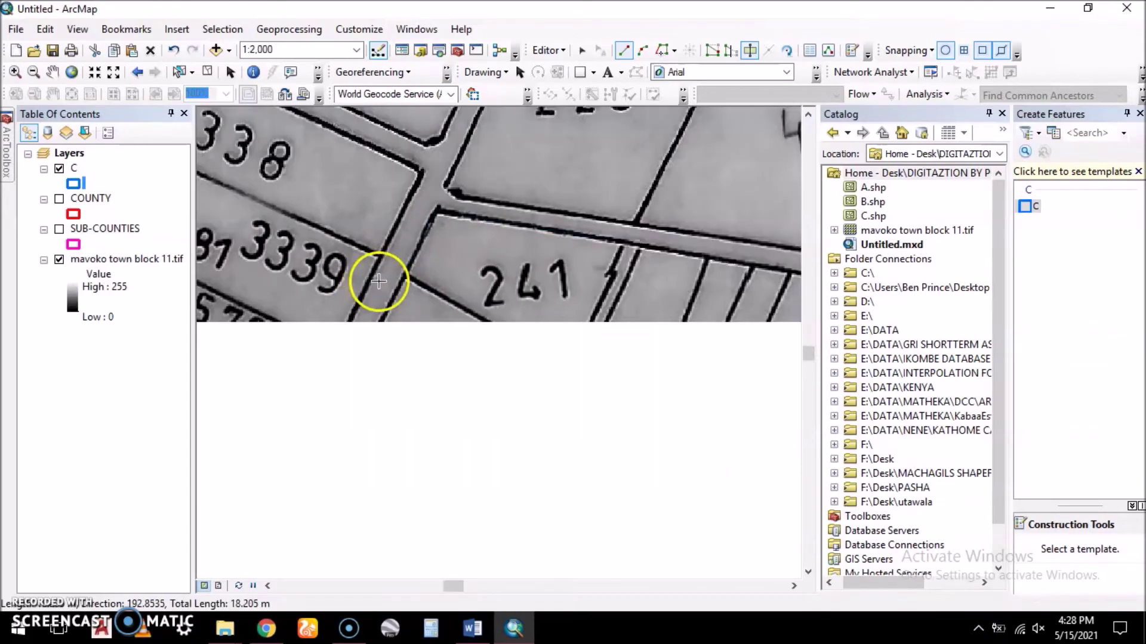
pyautogui.scroll(1, 421, 302)
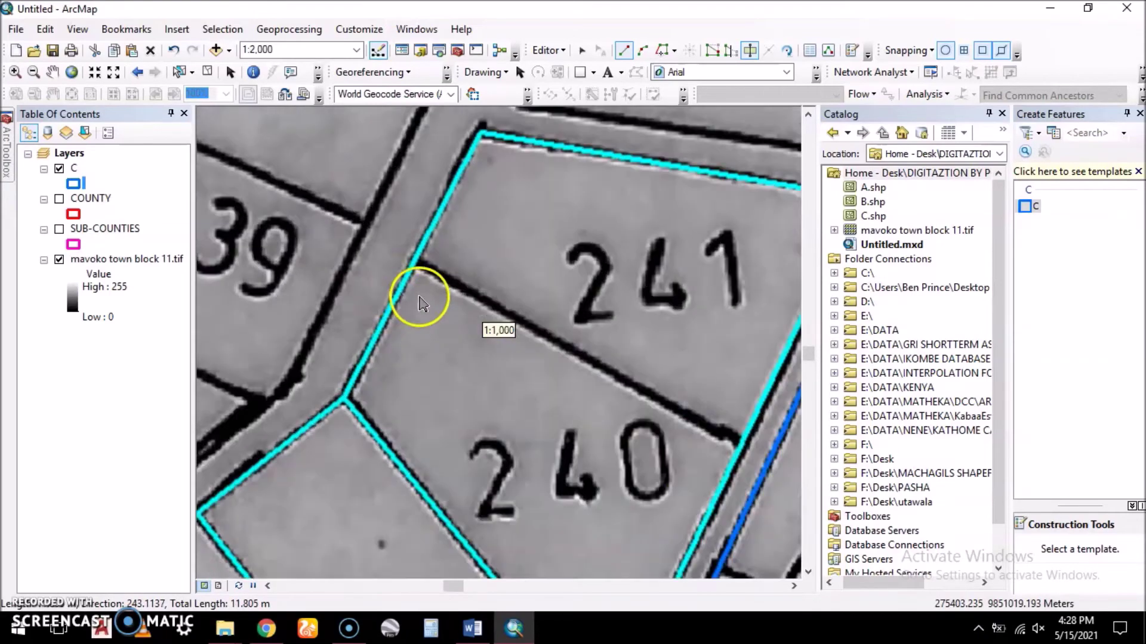
pyautogui.click(741, 444)
pyautogui.rightClick(741, 444)
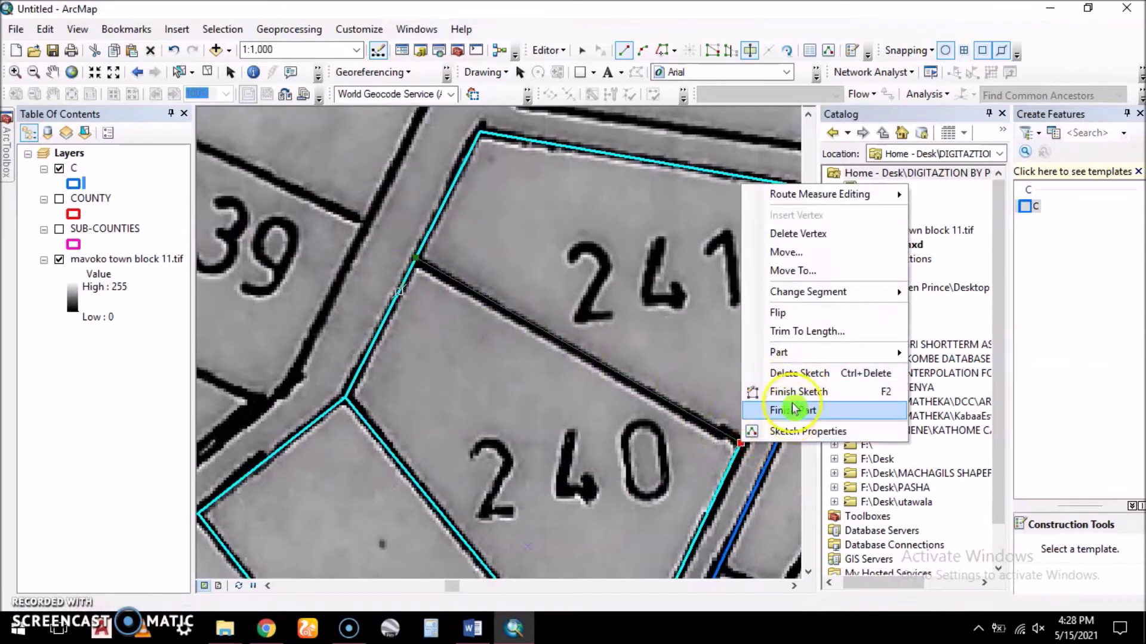
pyautogui.click(794, 416)
pyautogui.scroll(-3, 457, 242)
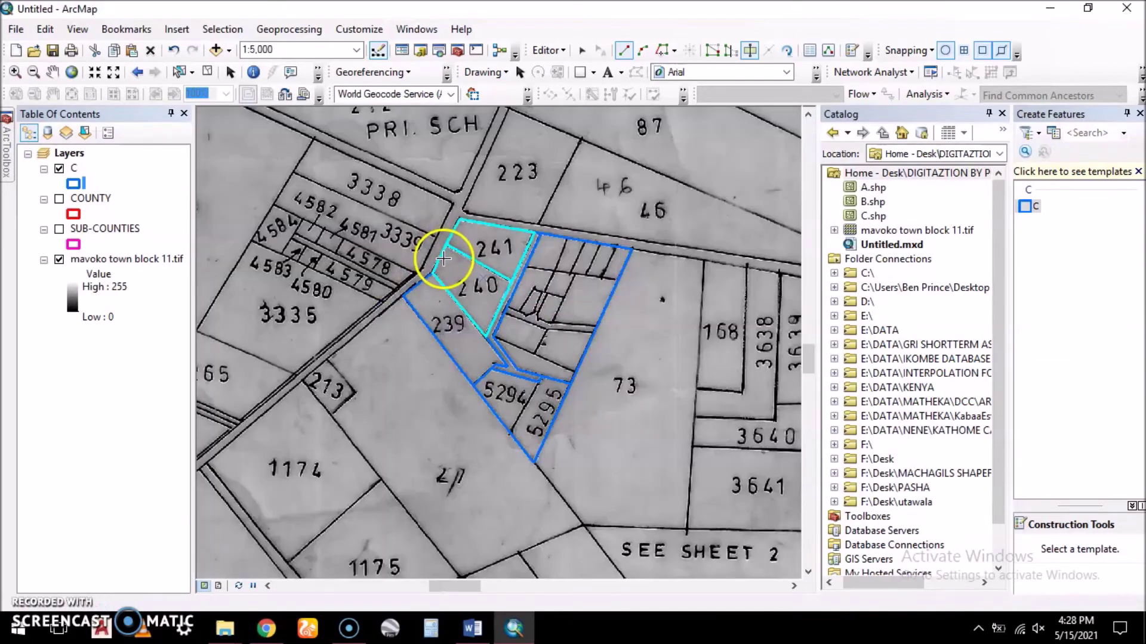
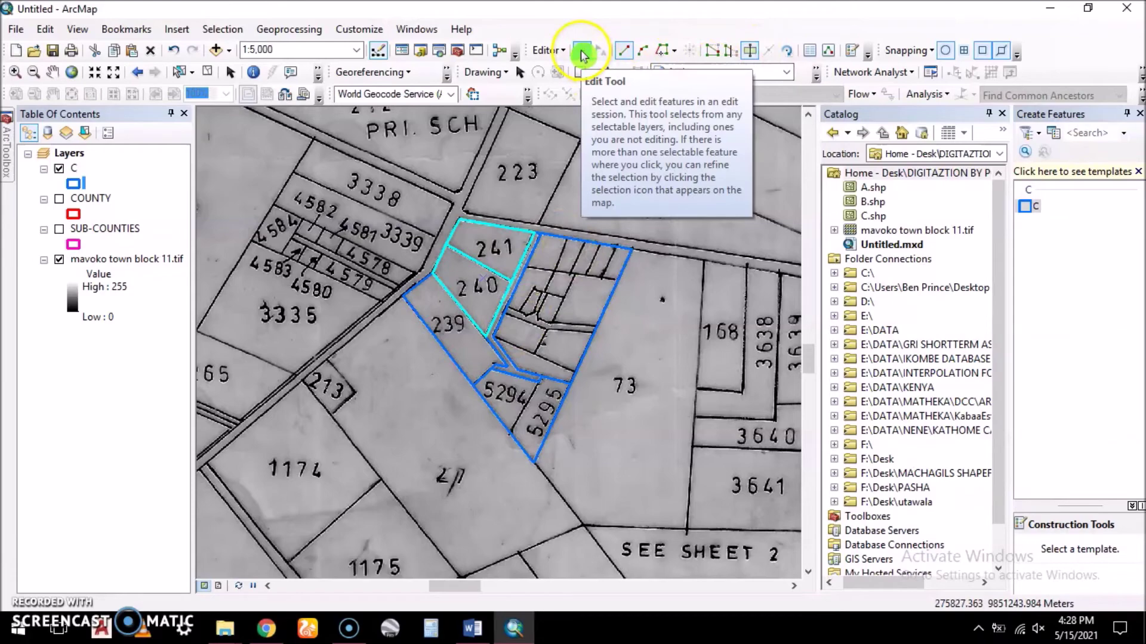
# Select the layer C polygon east of the access road and cut it along the southern boundary of its northern plot row.
pyautogui.click(603, 309)
pyautogui.click(750, 53)
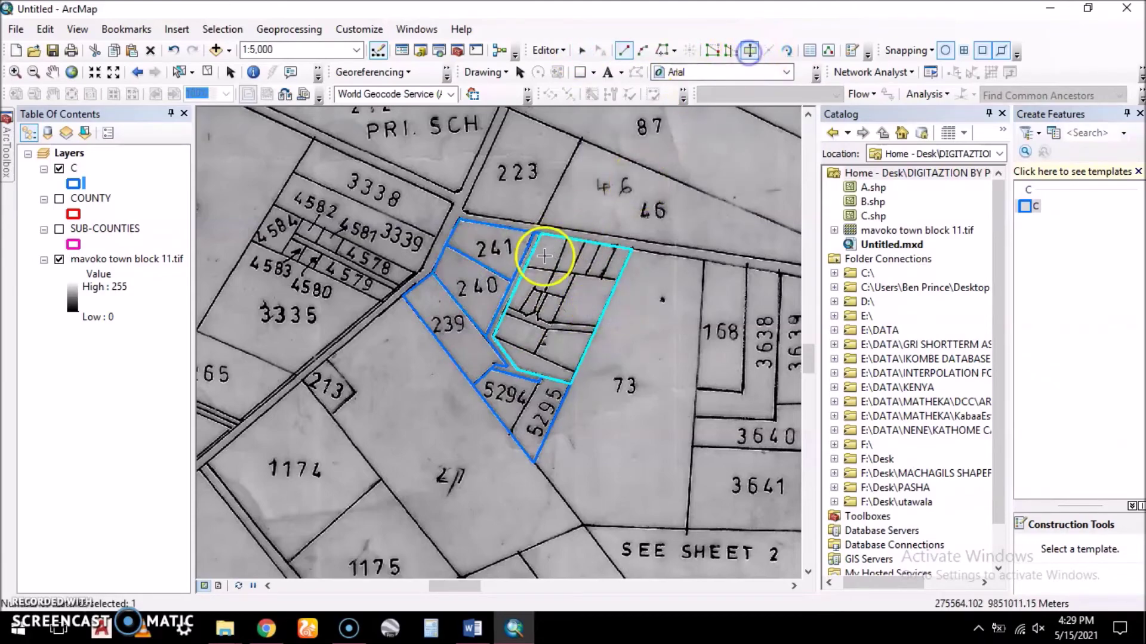
pyautogui.scroll(4, 537, 254)
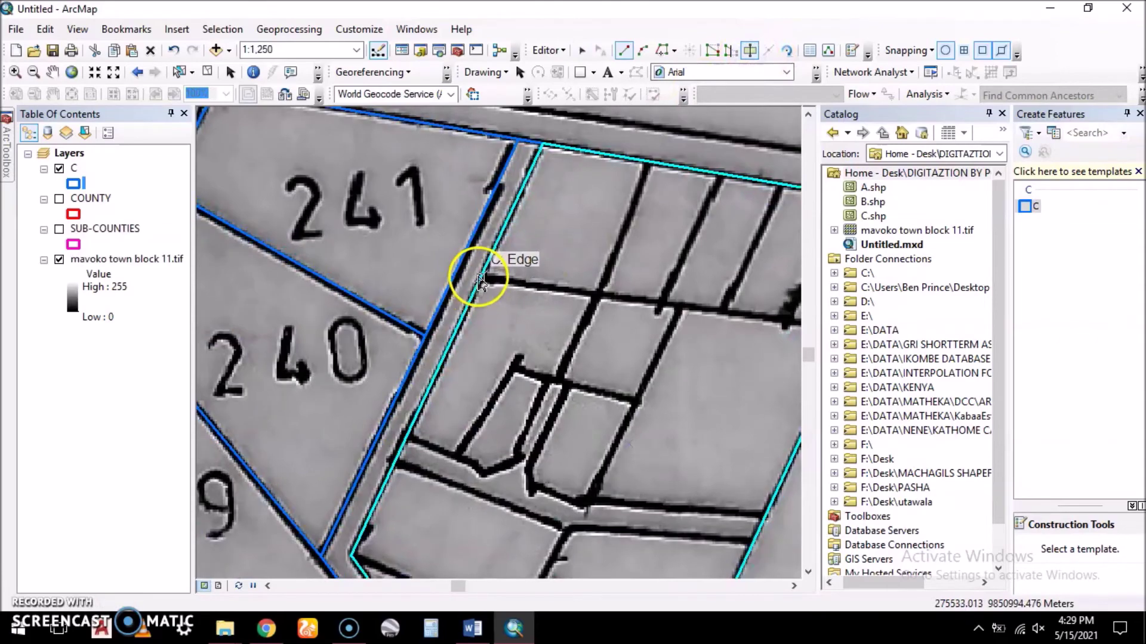
pyautogui.scroll(-3, 482, 286)
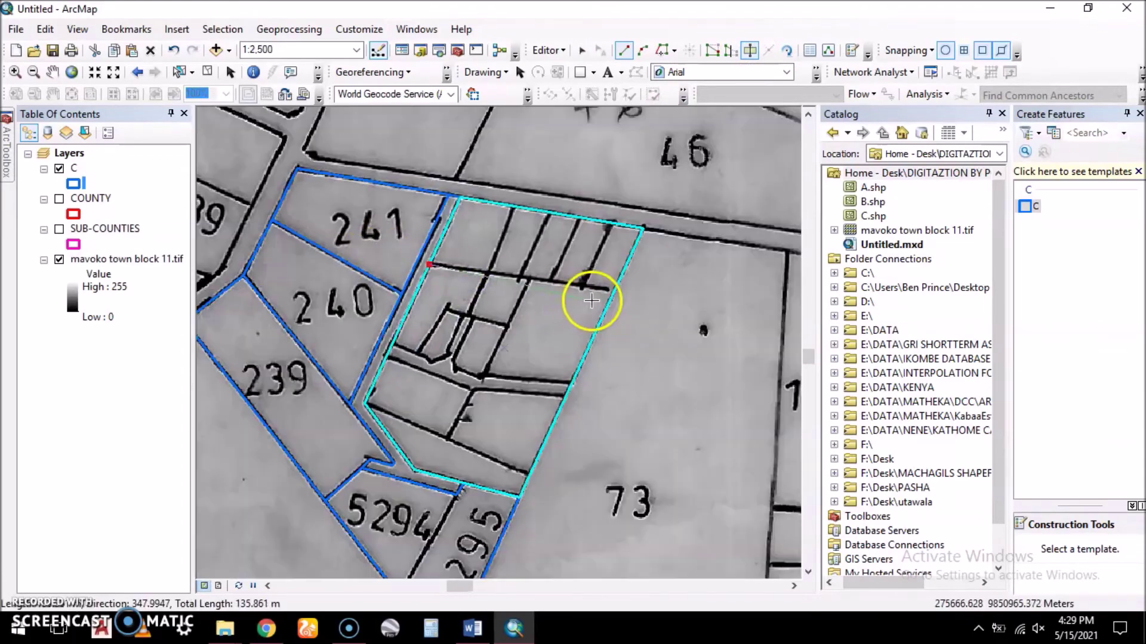
pyautogui.scroll(2, 614, 306)
pyautogui.scroll(2, 614, 305)
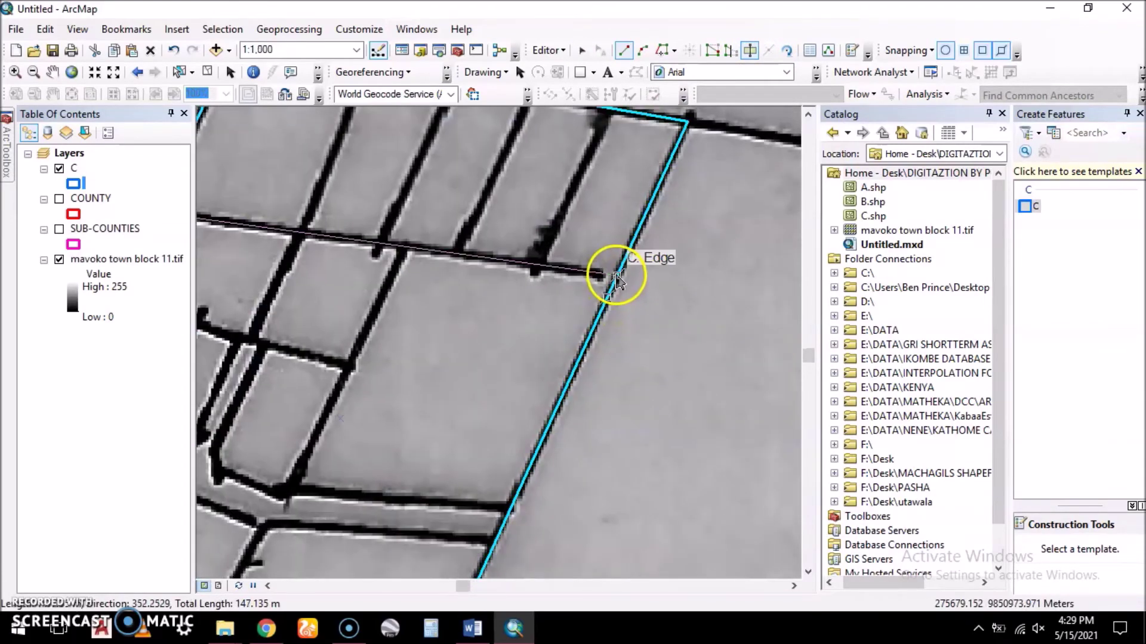
pyautogui.rightClick(616, 278)
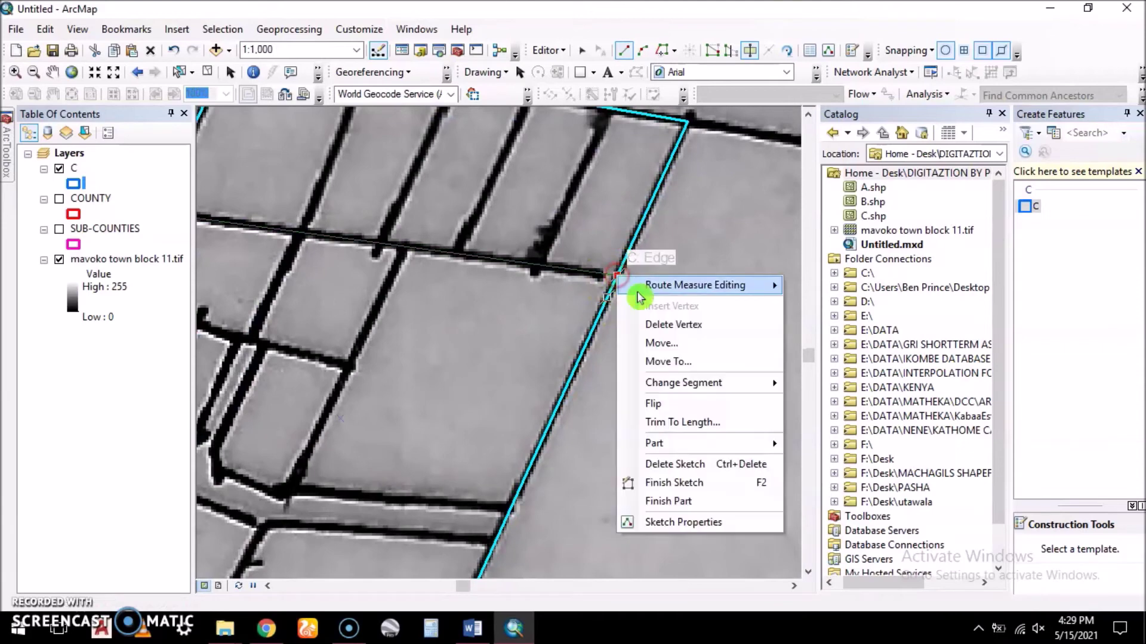
pyautogui.click(676, 484)
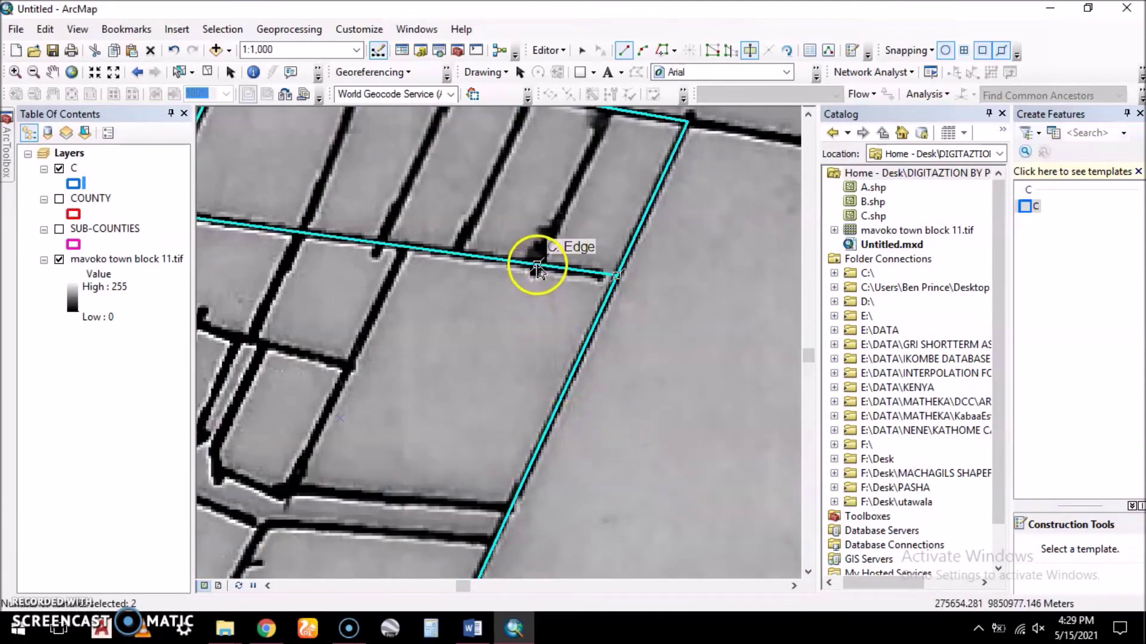
# Cut the northern plot strip along its easternmost dividing line, from its southern boundary to the road edge.
pyautogui.click(536, 266)
pyautogui.scroll(-2, 473, 409)
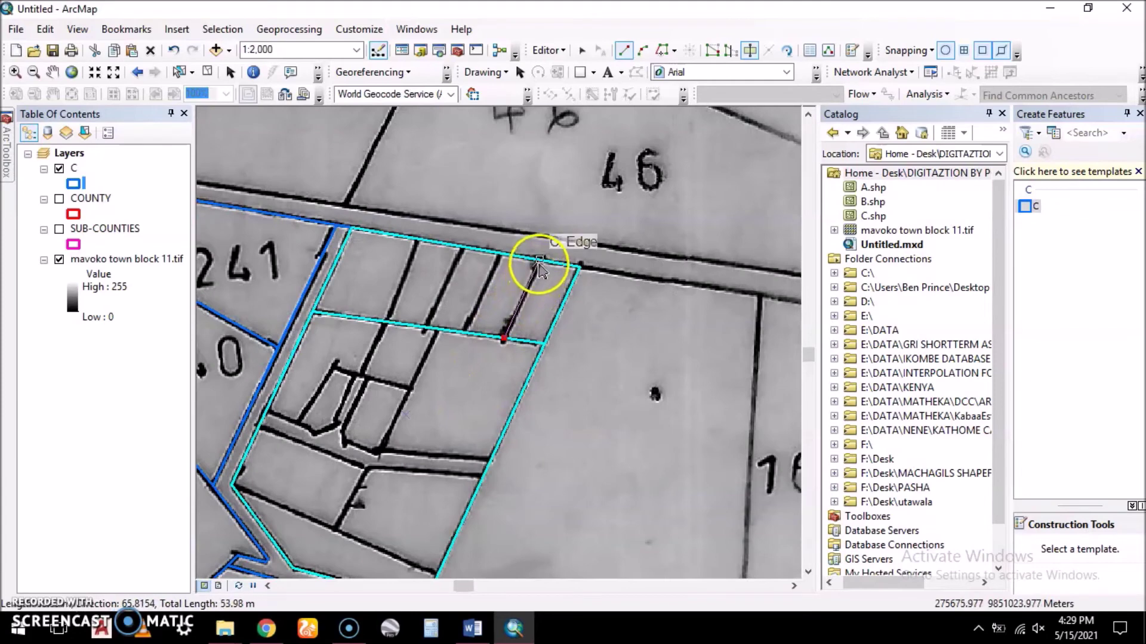
pyautogui.click(538, 261)
pyautogui.rightClick(539, 262)
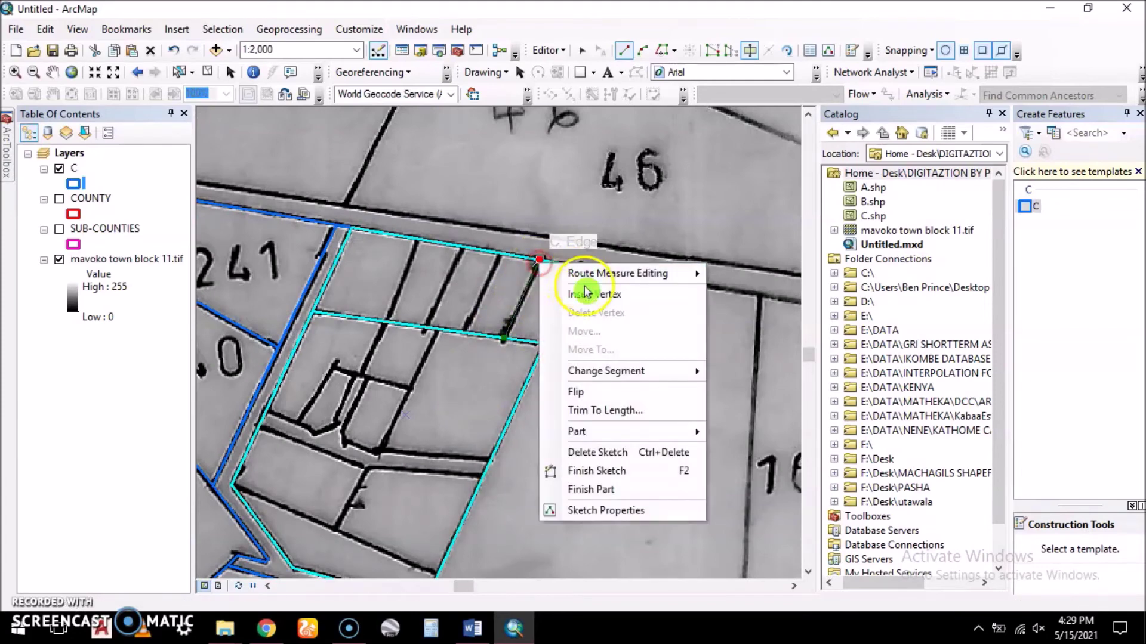
pyautogui.click(609, 471)
# Cut the rest of the northern strip along the second dividing line from the east.
pyautogui.click(464, 332)
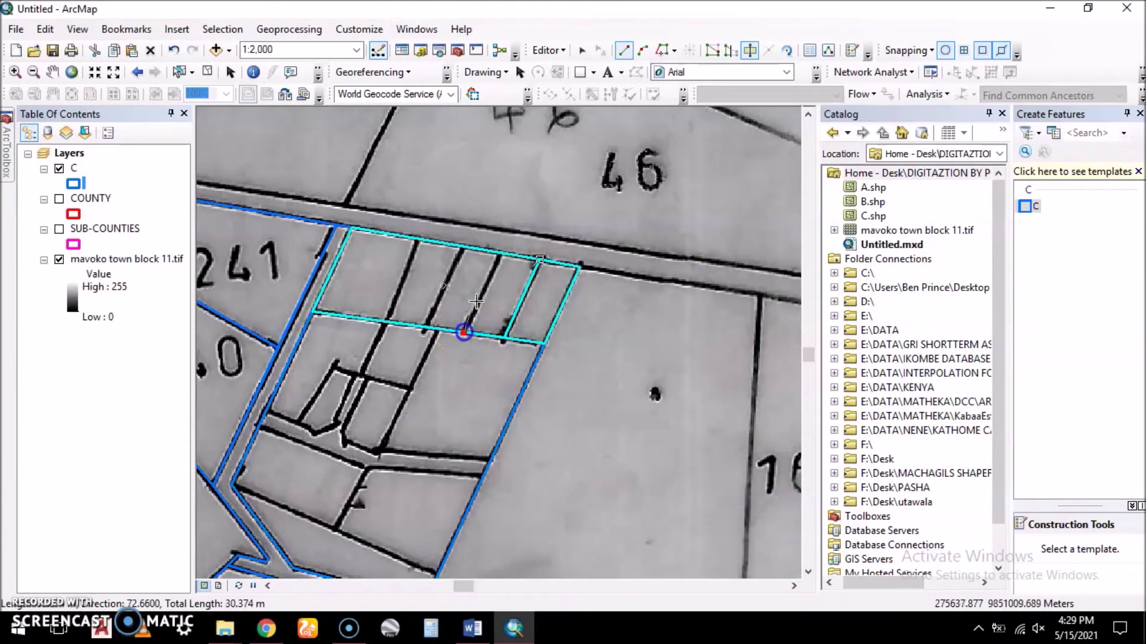
pyautogui.click(503, 259)
pyautogui.rightClick(503, 258)
pyautogui.click(577, 475)
# Cut the rest of the northern strip along the third dividing line from the east.
pyautogui.scroll(-2, 340, 256)
pyautogui.scroll(2, 422, 295)
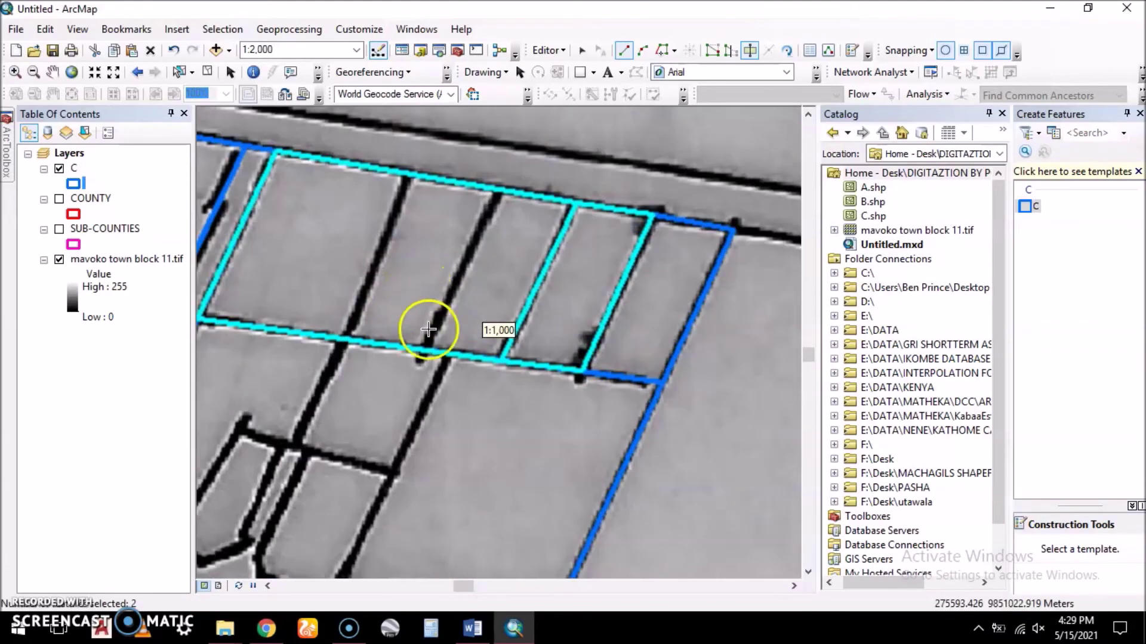
pyautogui.click(424, 352)
pyautogui.click(500, 190)
pyautogui.rightClick(500, 190)
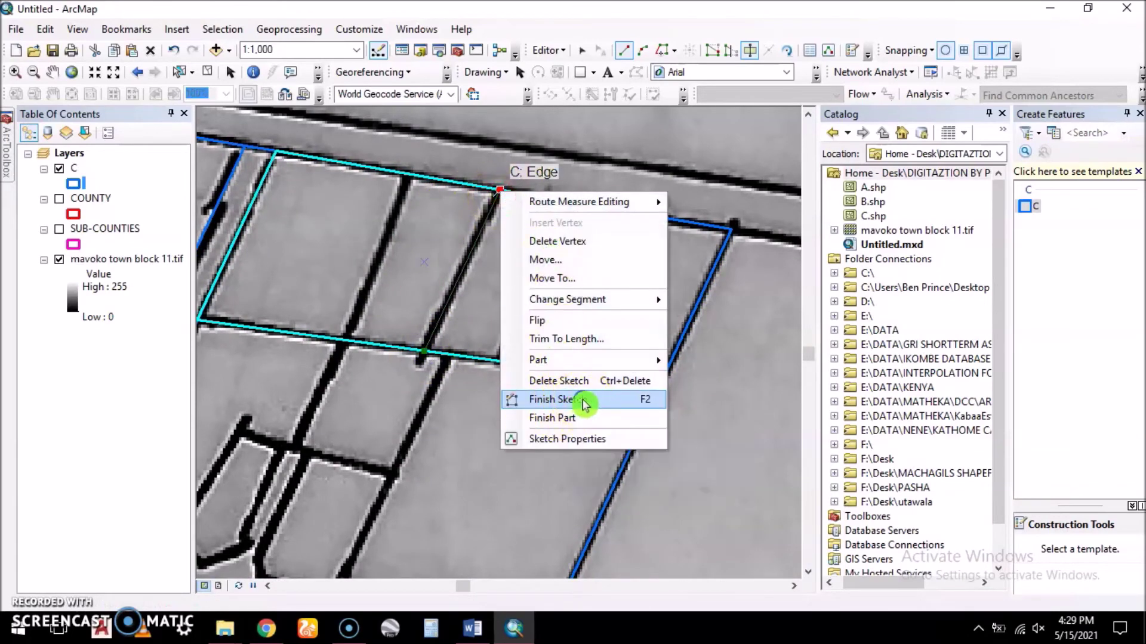
pyautogui.click(561, 400)
# Cut the rest of the northern strip along its westernmost dividing line, separating the last two plots.
pyautogui.scroll(3, 383, 346)
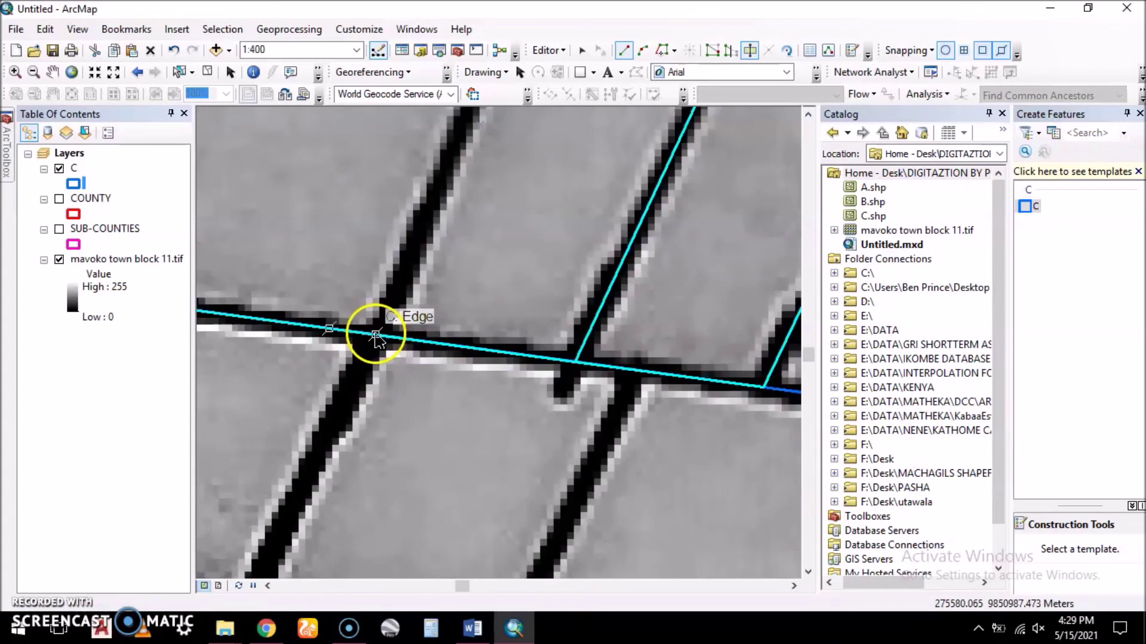
pyautogui.scroll(-2, 334, 431)
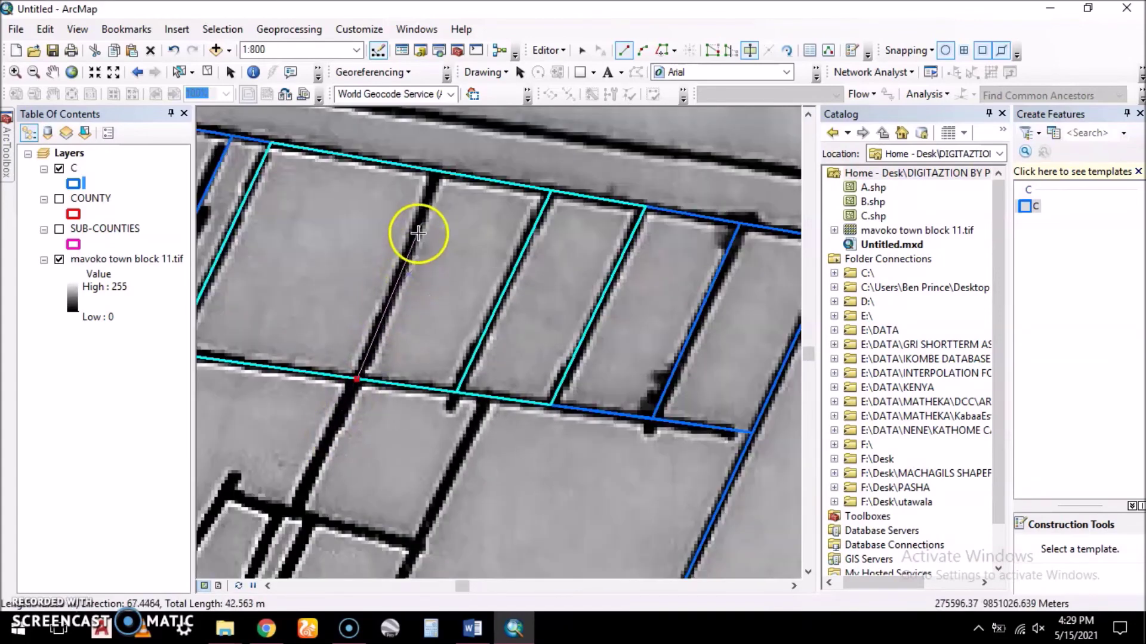
pyautogui.rightClick(438, 174)
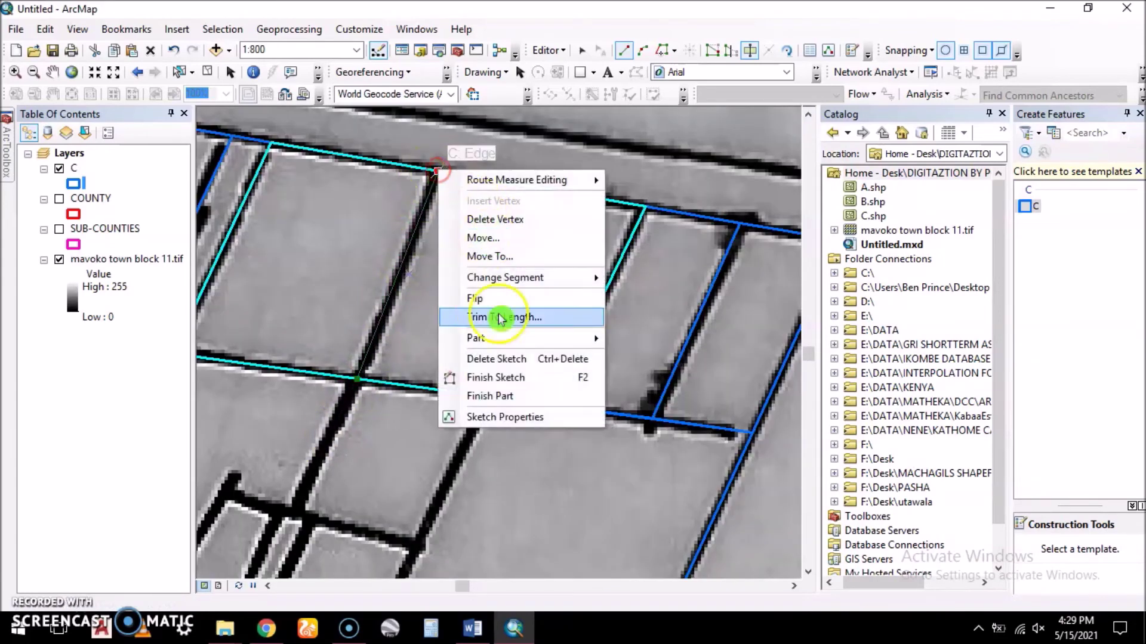
pyautogui.click(462, 450)
pyautogui.scroll(-2, 497, 208)
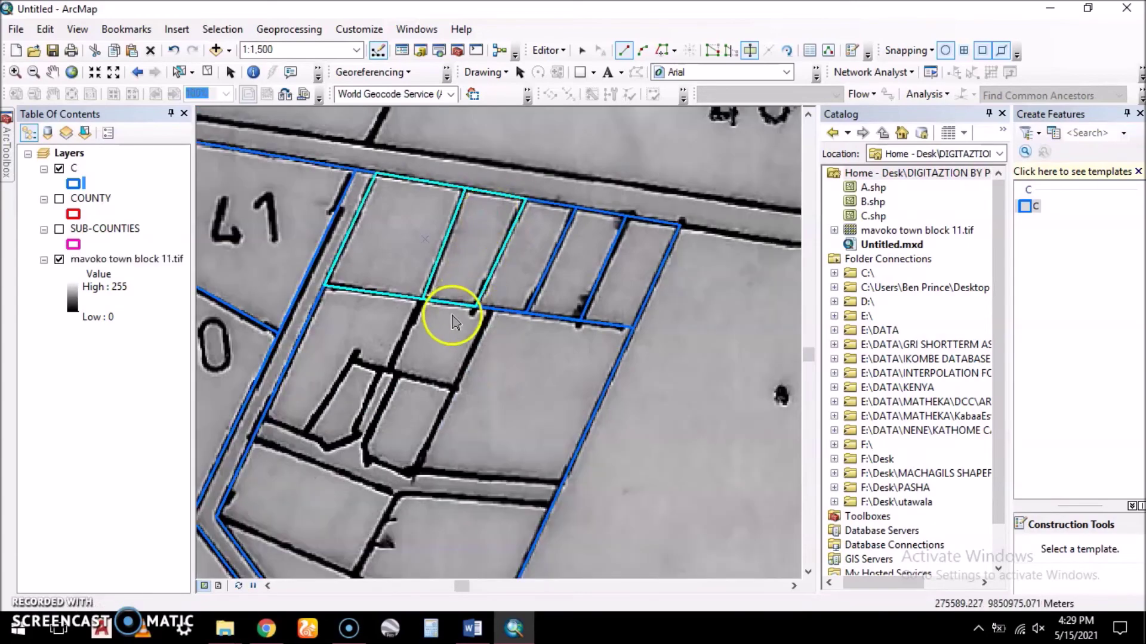
# Select the large polygon south of the plot row and trace a cut line from its western edge along the internal lane to the narrow spur.
pyautogui.scroll(2, 305, 443)
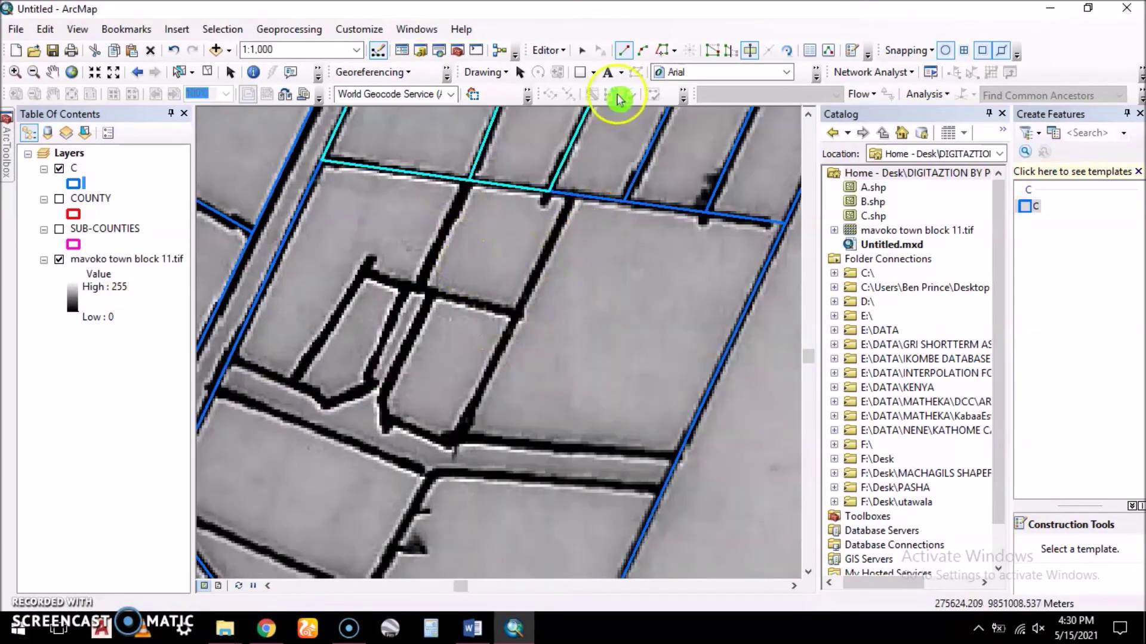
pyautogui.click(582, 50)
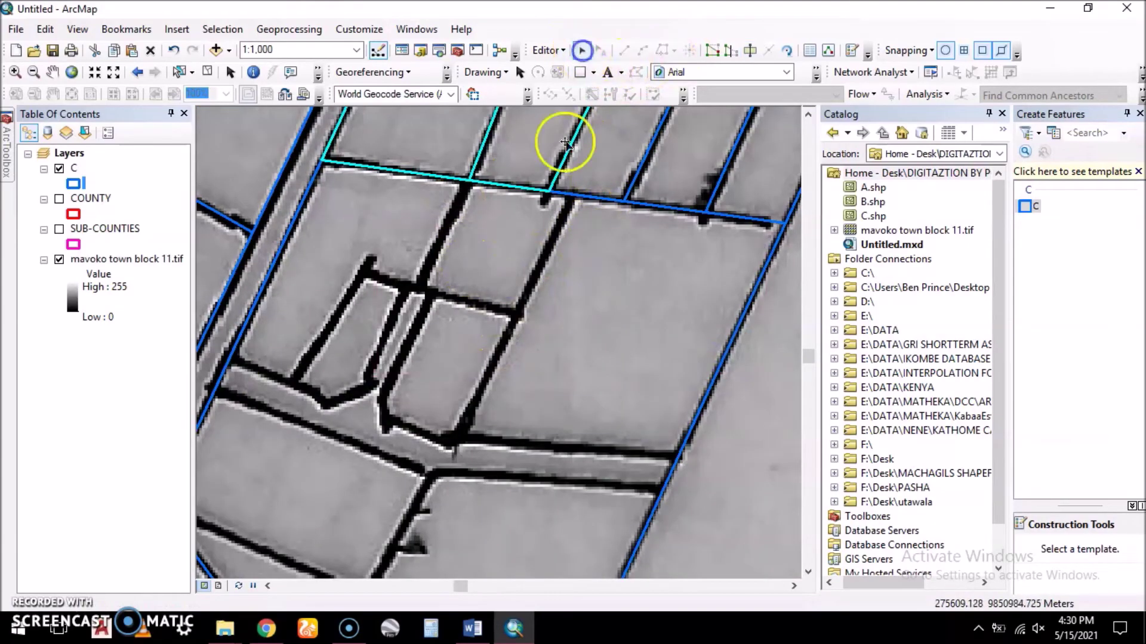
pyautogui.click(584, 200)
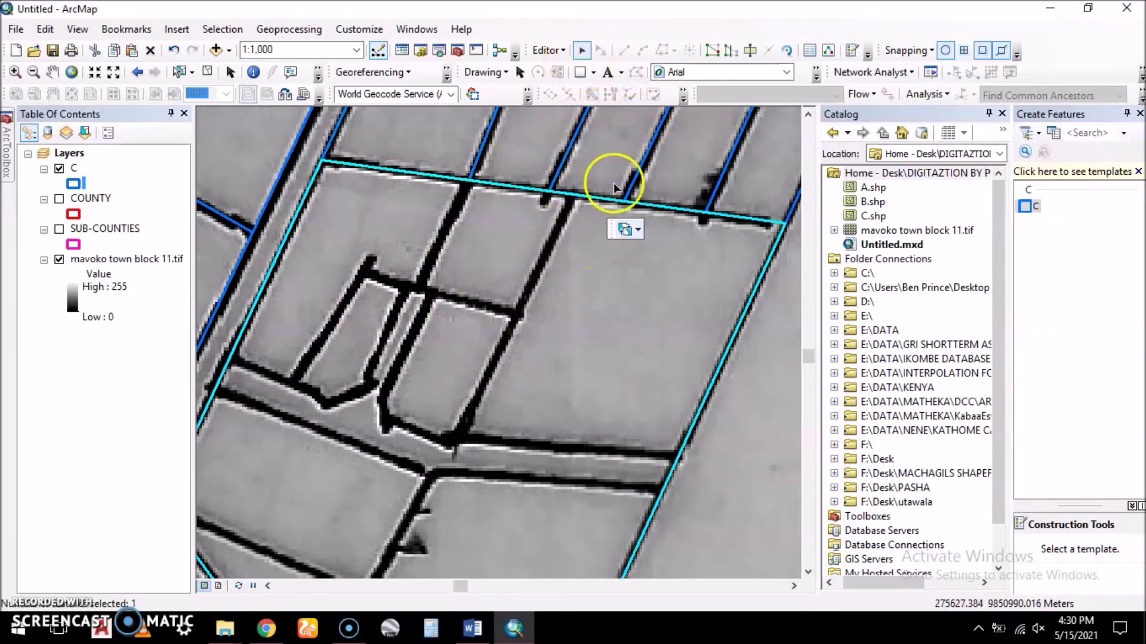
pyautogui.click(750, 50)
pyautogui.scroll(-2, 218, 387)
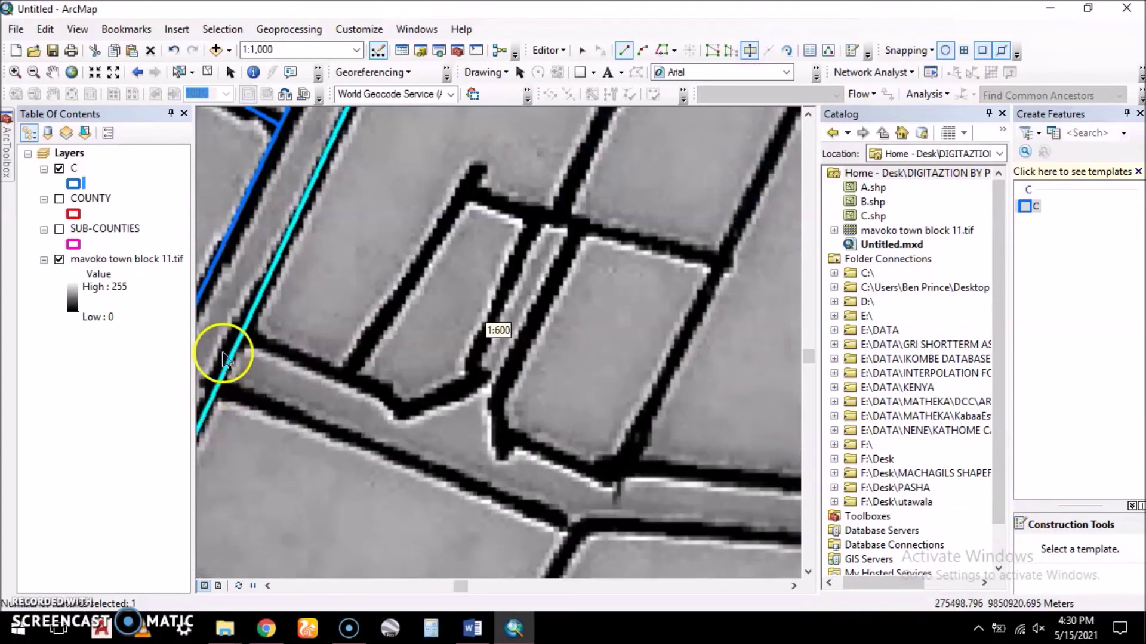
pyautogui.click(242, 338)
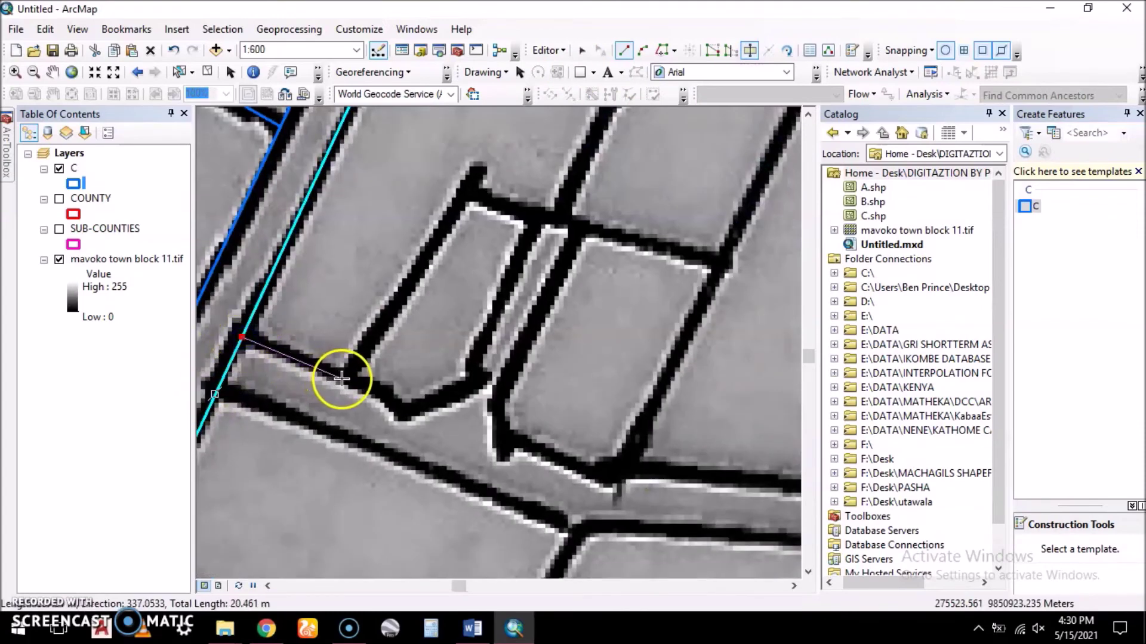
pyautogui.click(384, 400)
pyautogui.click(407, 413)
pyautogui.click(472, 383)
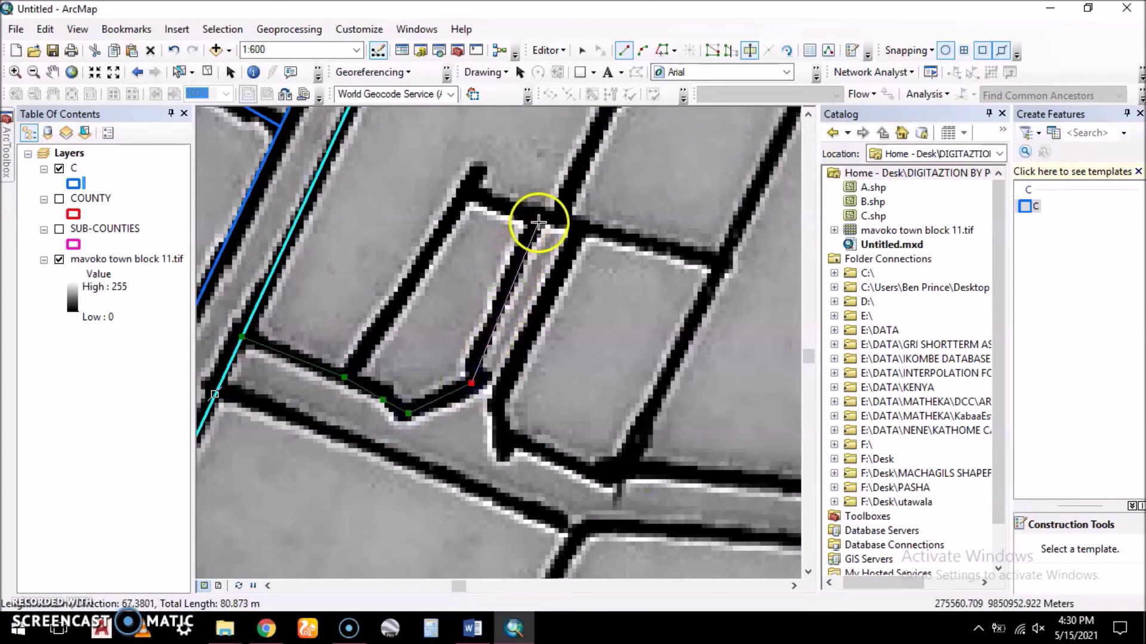
# Continue the cut line around the spur and lane corner, up the plots' eastern boundary to the polygon's northern edge, and finish the cut.
pyautogui.scroll(3, 546, 227)
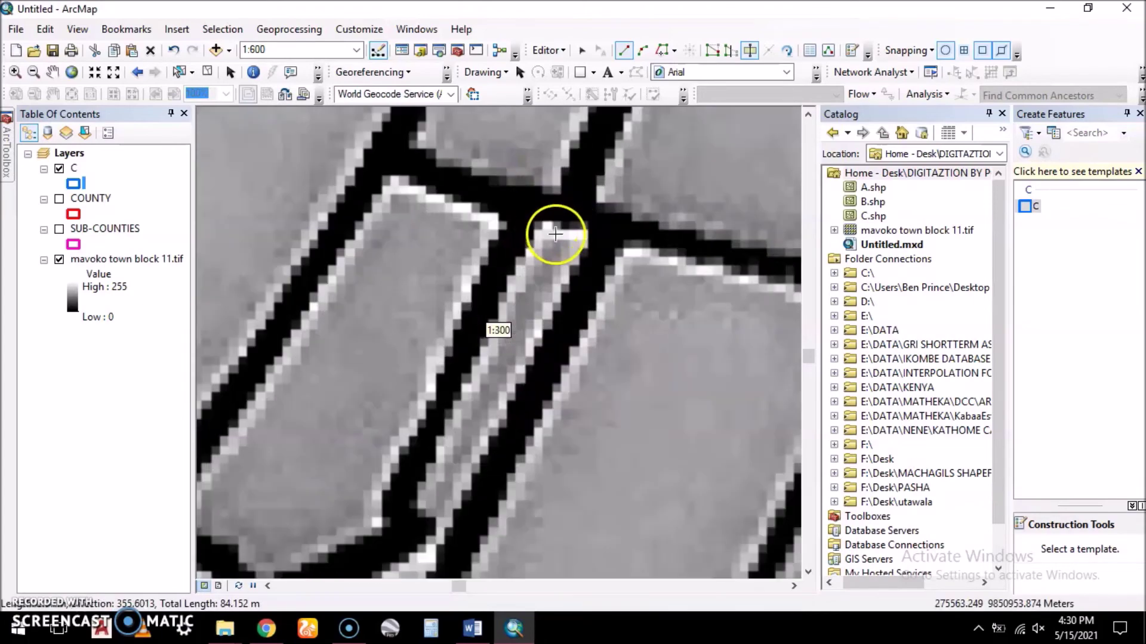
pyautogui.click(582, 288)
pyautogui.scroll(-3, 456, 137)
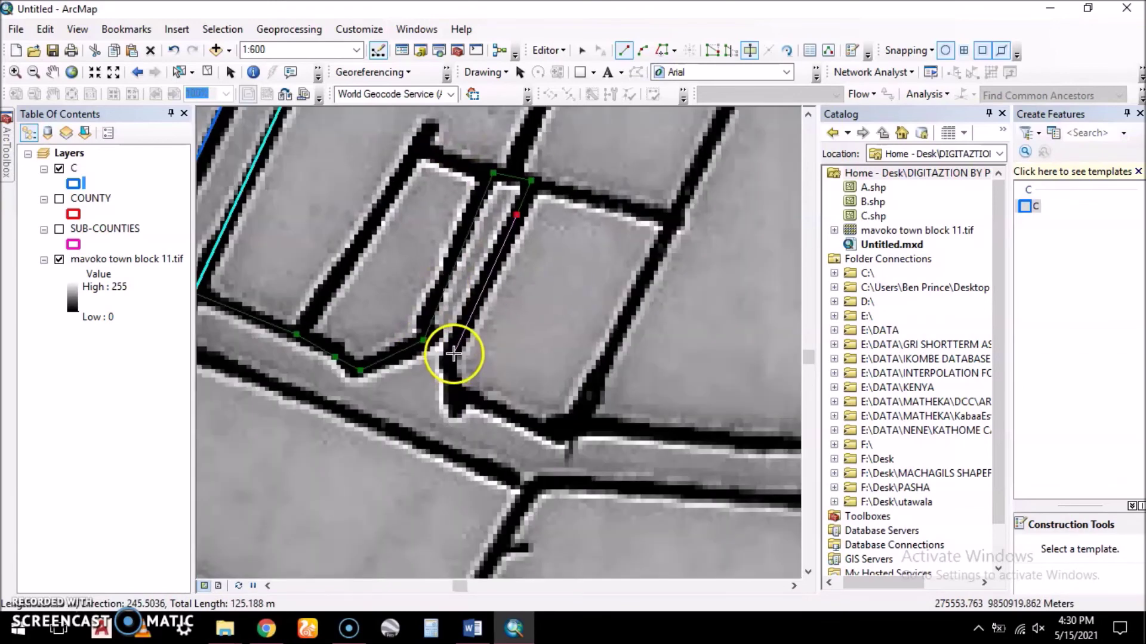
pyautogui.click(452, 354)
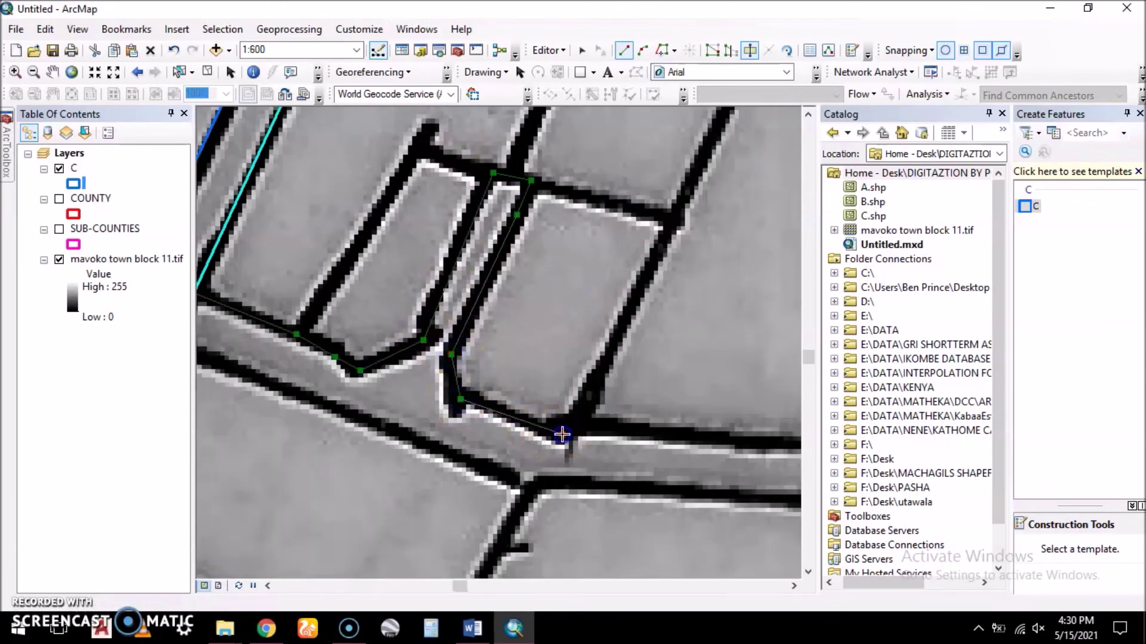
pyautogui.scroll(-3, 437, 442)
pyautogui.click(498, 439)
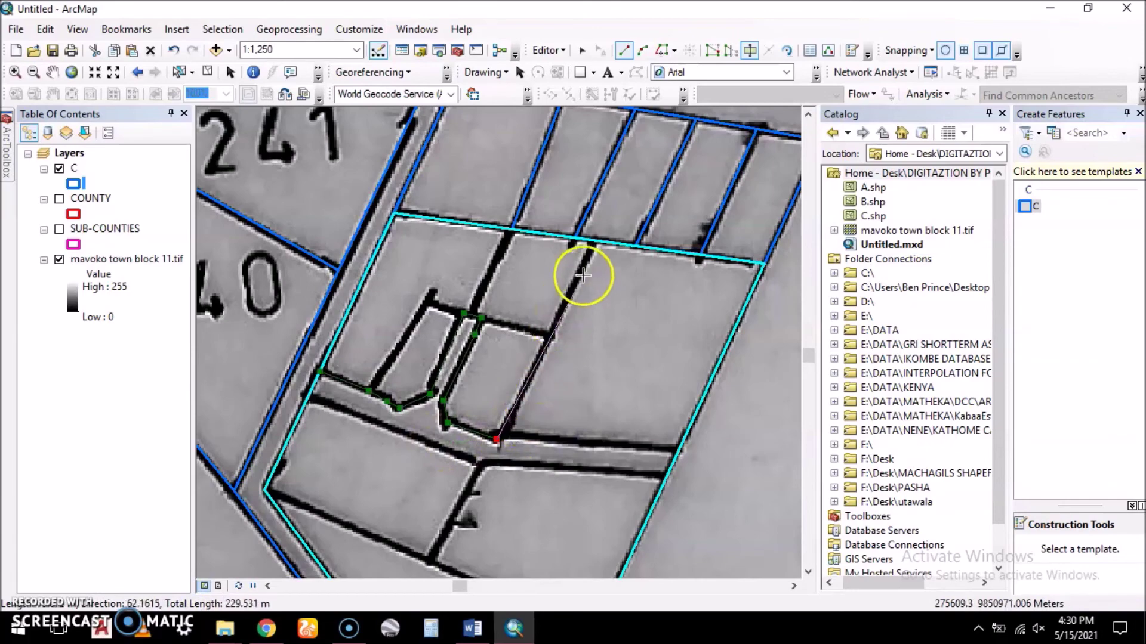
pyautogui.click(596, 240)
pyautogui.rightClick(597, 240)
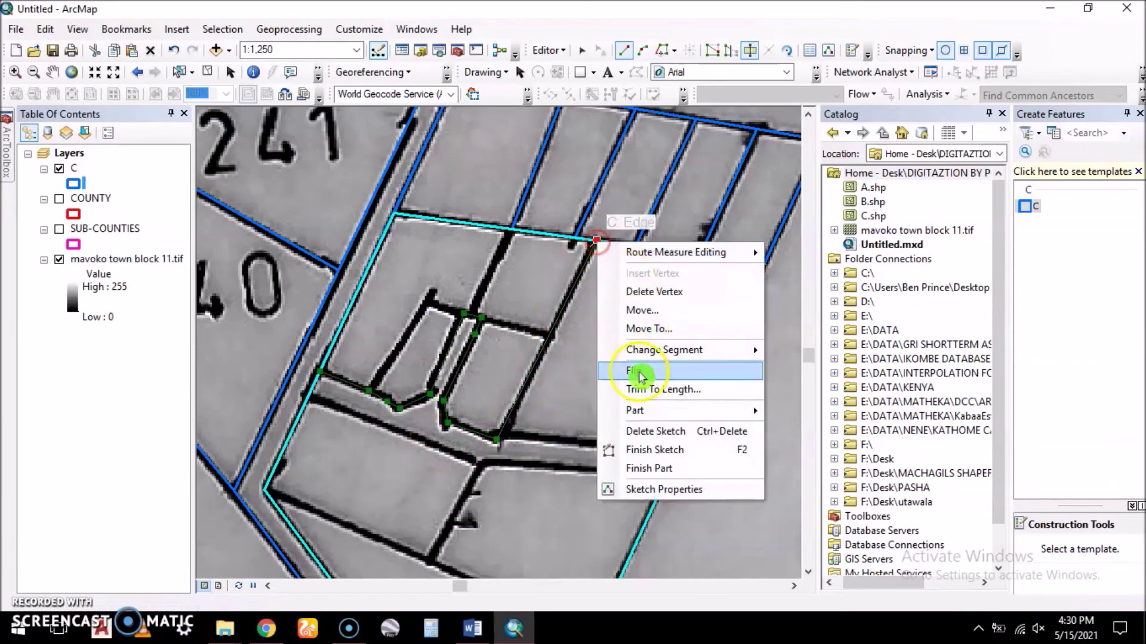
pyautogui.click(659, 458)
# Cut off the small plot west of the spur, from the lane edge up to its northwest corner and across to the spur's top.
pyautogui.scroll(2, 398, 347)
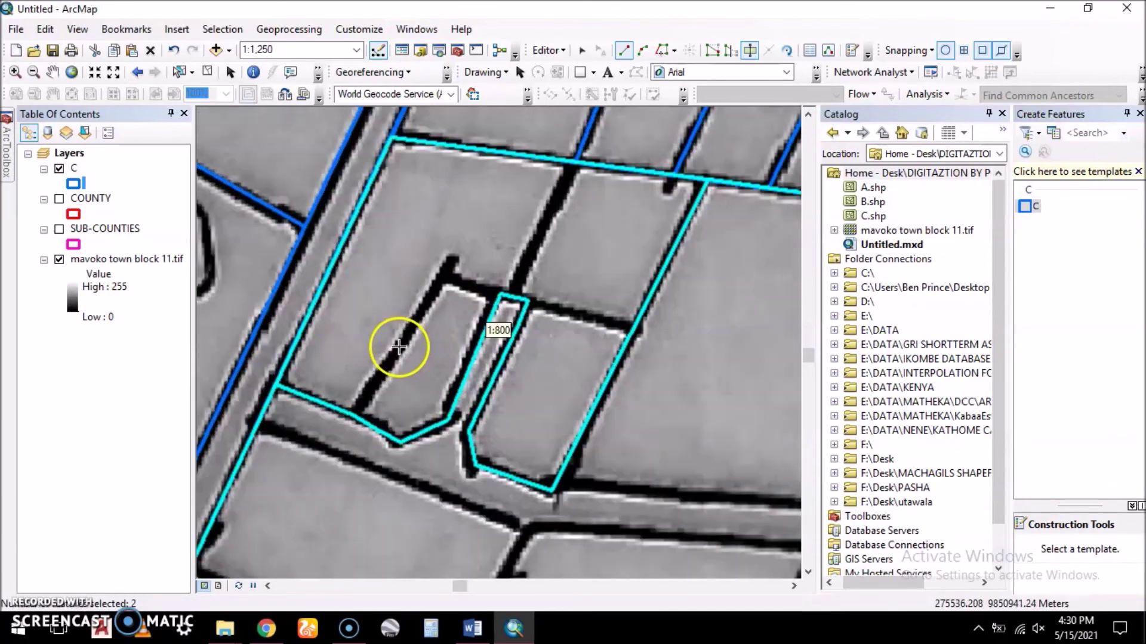
pyautogui.click(352, 417)
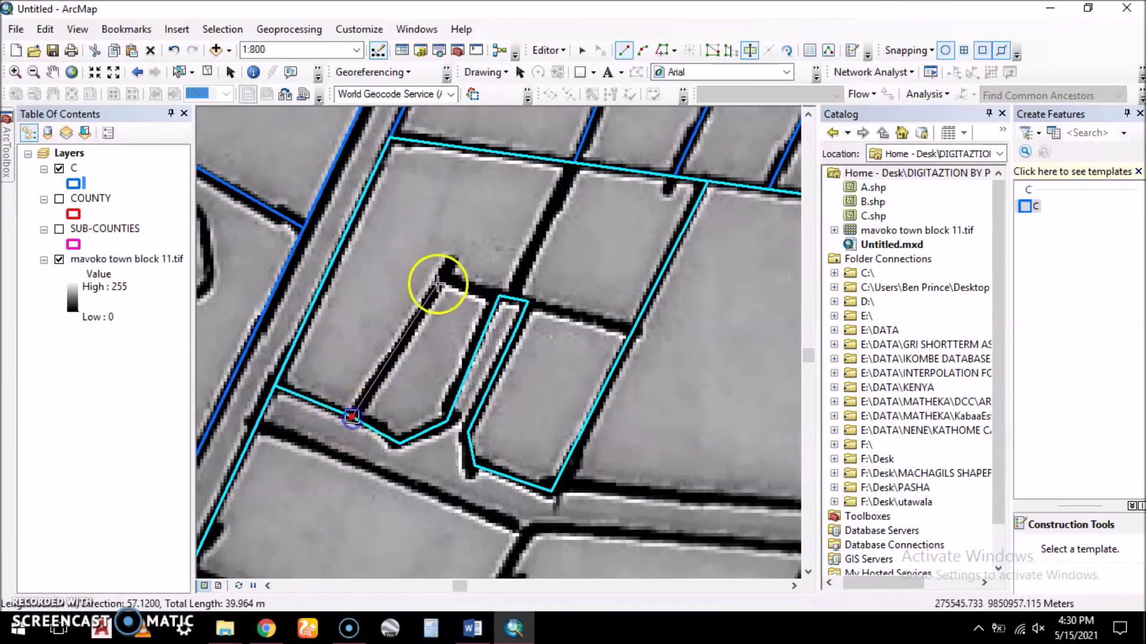
pyautogui.click(443, 275)
pyautogui.click(500, 298)
pyautogui.rightClick(500, 299)
pyautogui.click(559, 559)
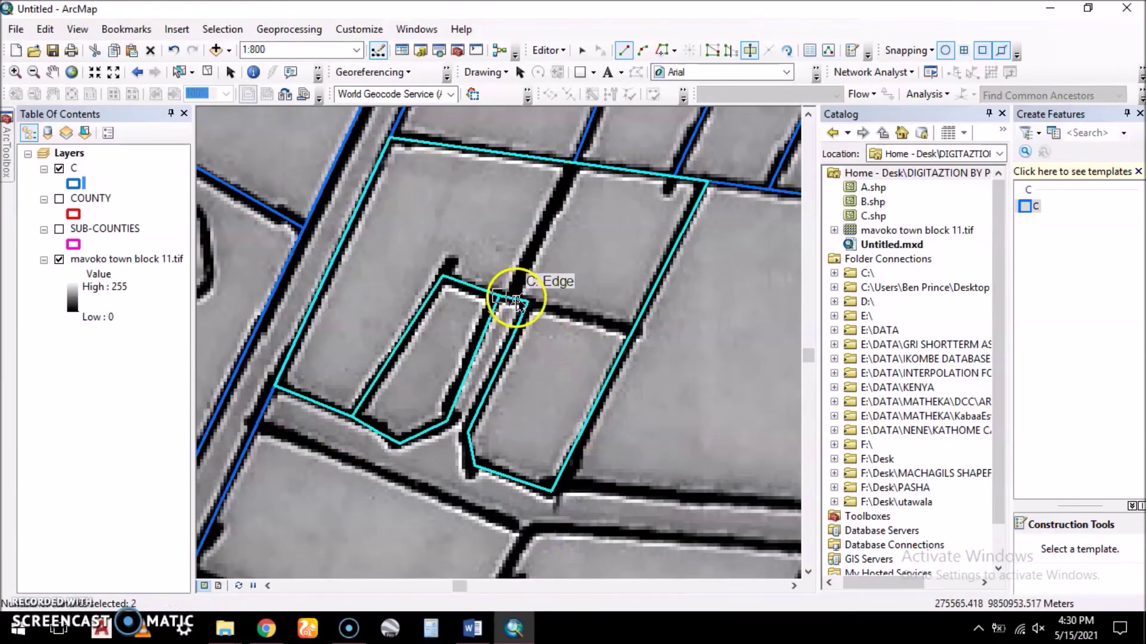
# Cut the polygon north of the spur along the dividing line from the spur's top up to the vertex on the northern edge.
pyautogui.click(515, 301)
pyautogui.click(572, 161)
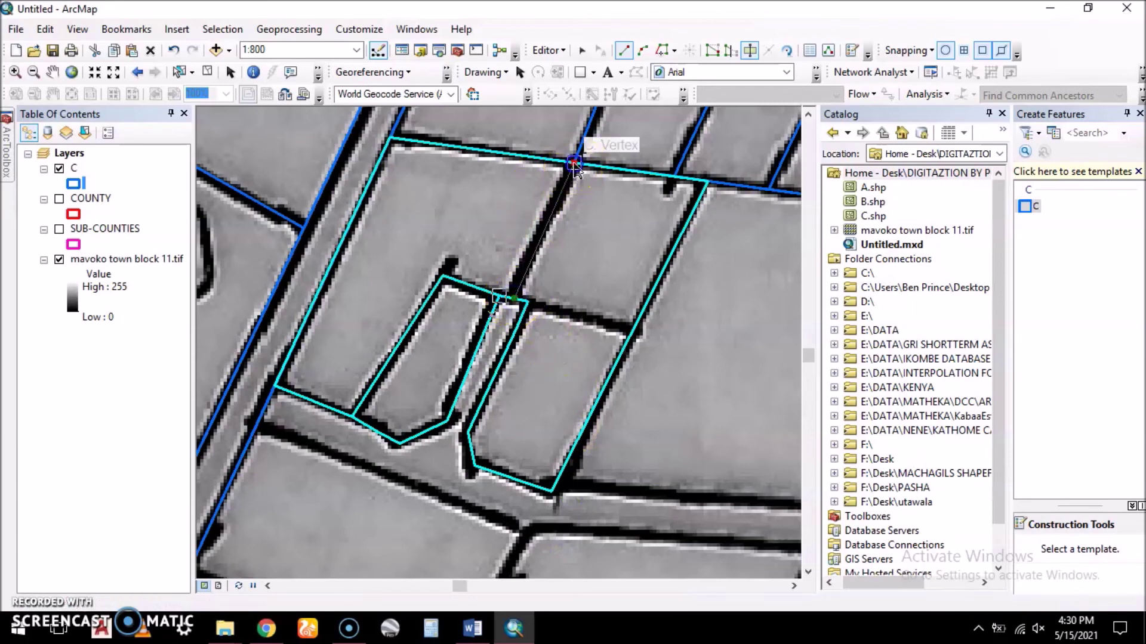
pyautogui.rightClick(573, 162)
pyautogui.click(632, 371)
# Cut the polygon east of the spur from the spur's northeast corner across to the eastern boundary, separating the northern and southern plots.
pyautogui.click(530, 306)
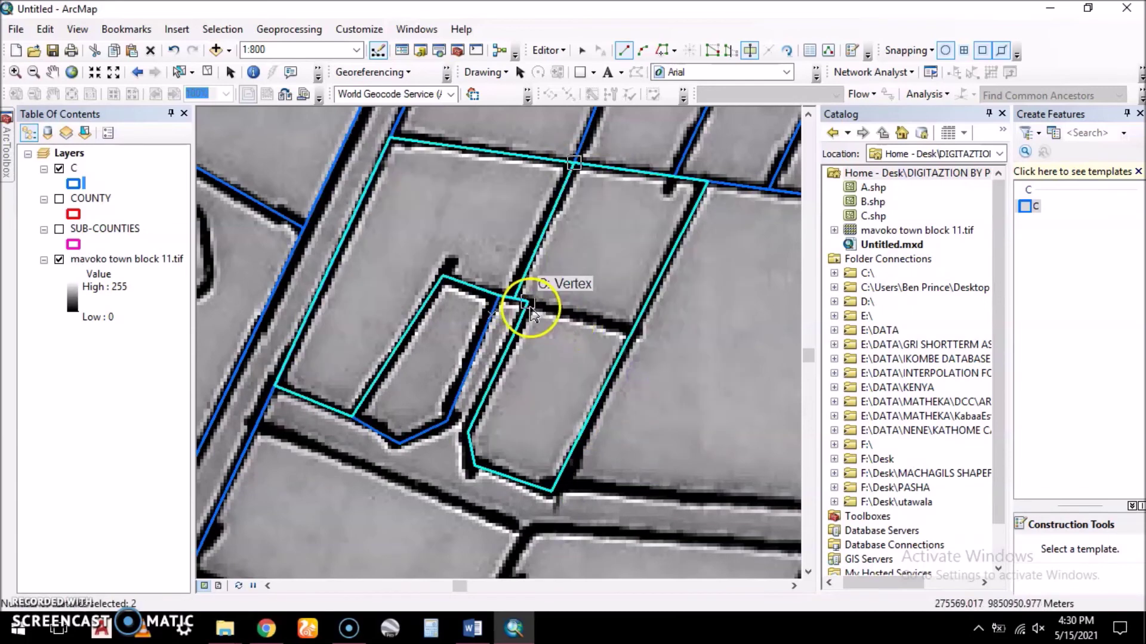
pyautogui.click(632, 327)
pyautogui.rightClick(633, 329)
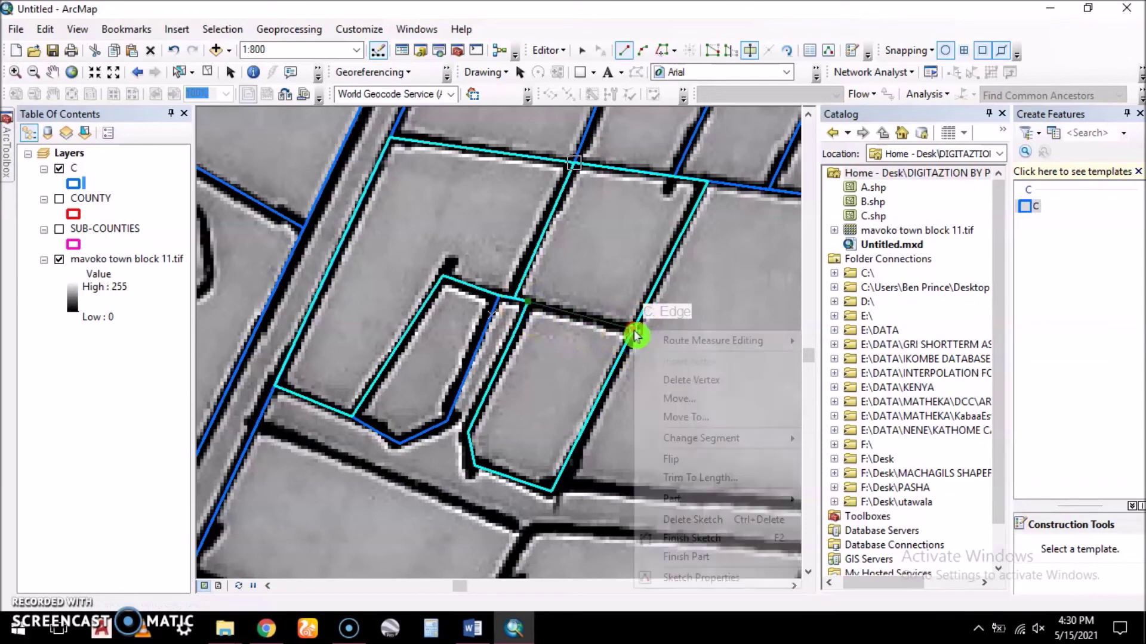
pyautogui.click(692, 537)
# Select the remaining large polygon and cut it along the lane's northern edge, from the plots' southeast corner to the eastern boundary.
pyautogui.scroll(-2, 342, 209)
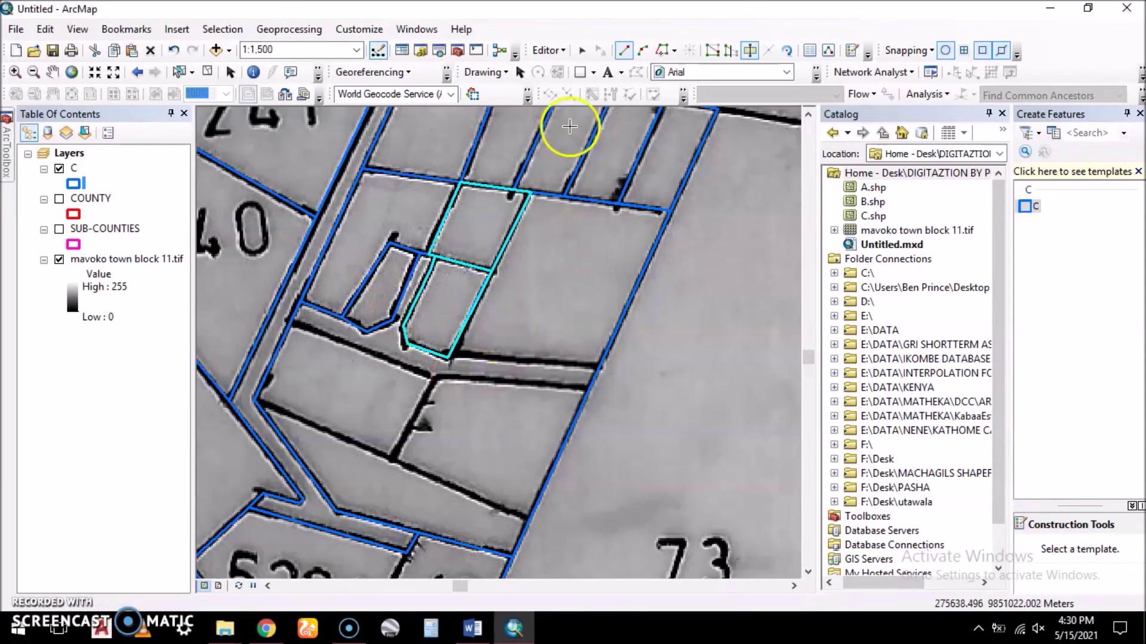
pyautogui.click(582, 50)
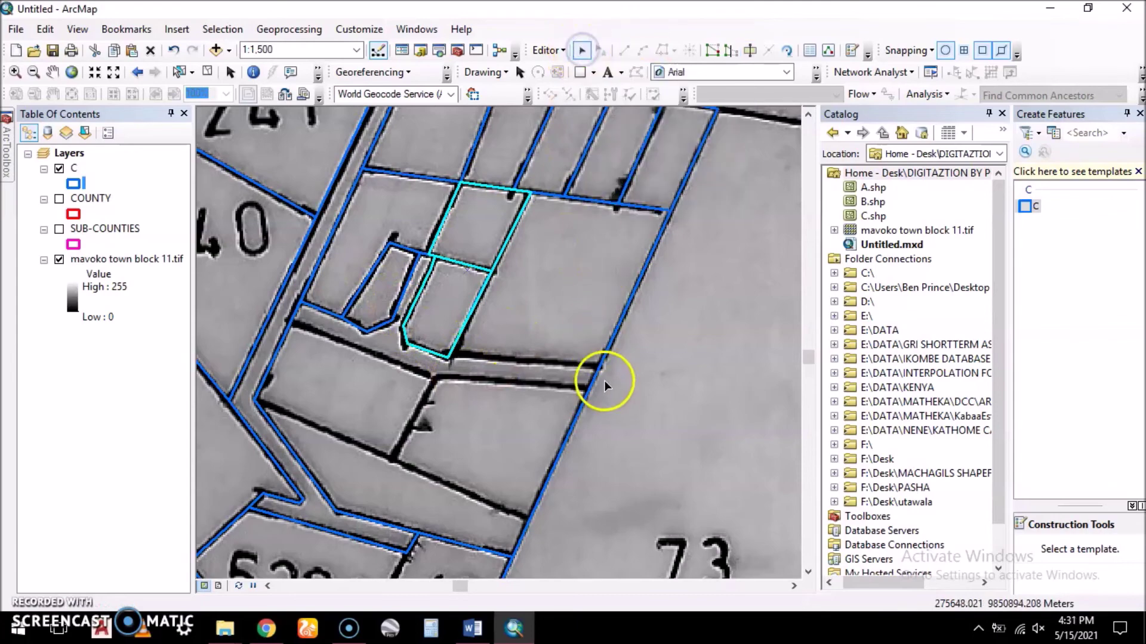
pyautogui.click(603, 363)
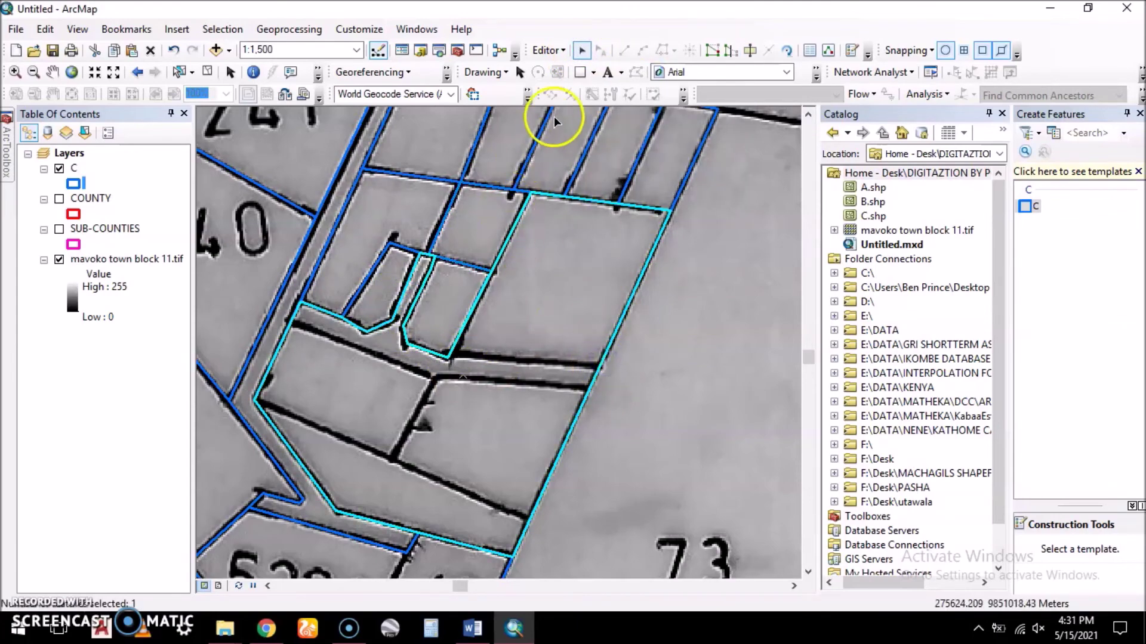
pyautogui.click(750, 52)
pyautogui.scroll(2, 470, 371)
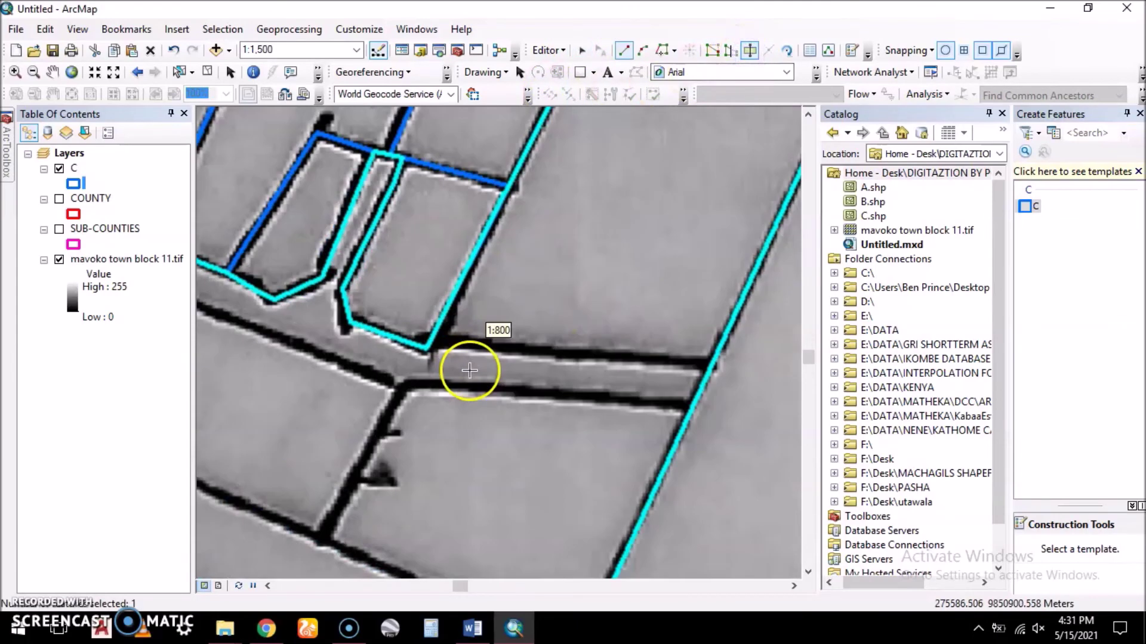
pyautogui.click(427, 349)
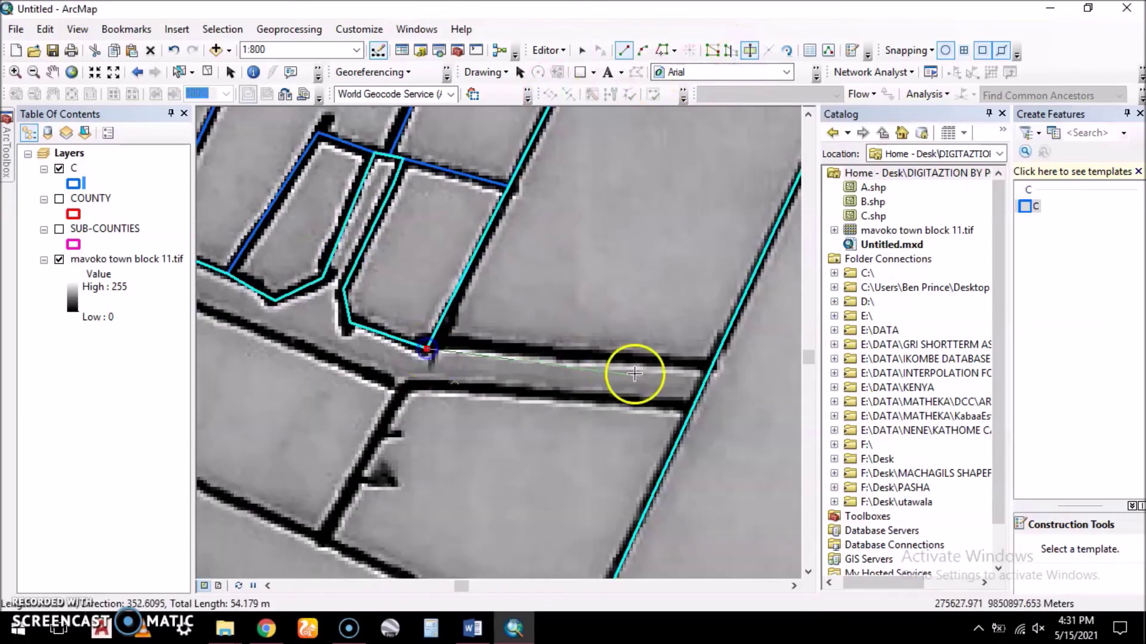
pyautogui.rightClick(712, 365)
pyautogui.click(788, 307)
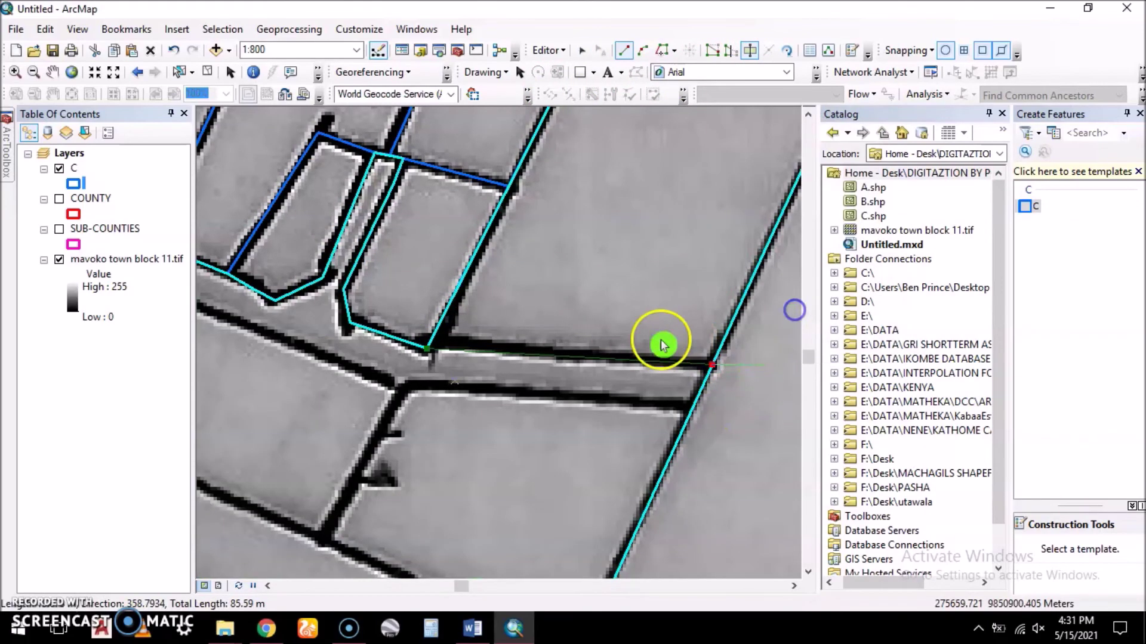
# Cut the southern remainder along the lane's southern edge, from the eastern boundary through the lane bend to the western edge.
pyautogui.scroll(-2, 601, 281)
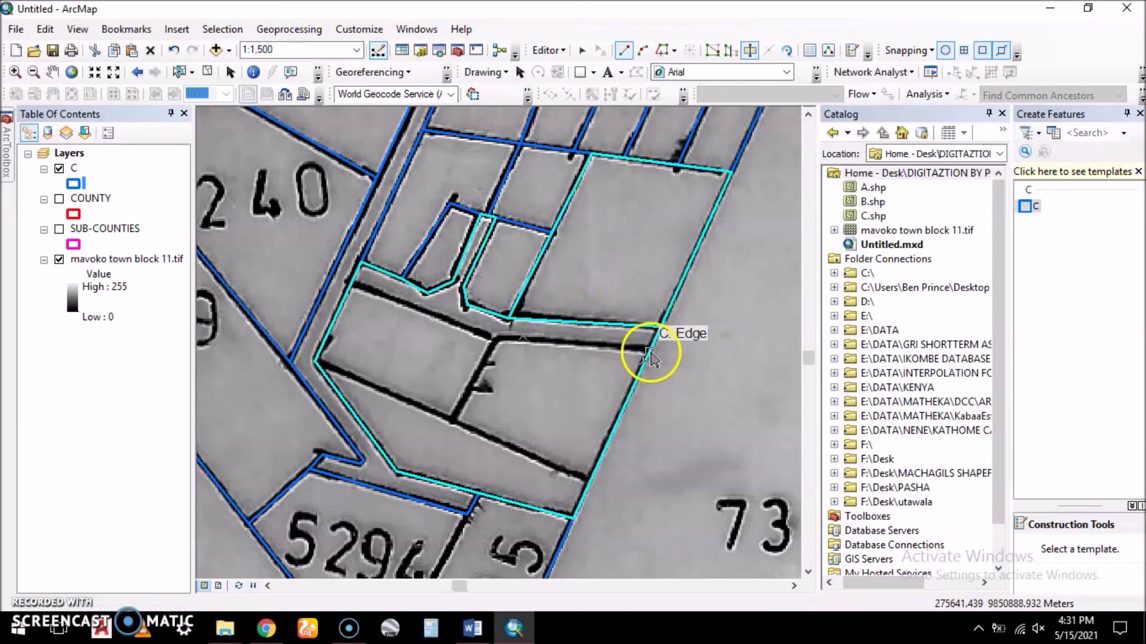
pyautogui.click(647, 353)
pyautogui.click(490, 339)
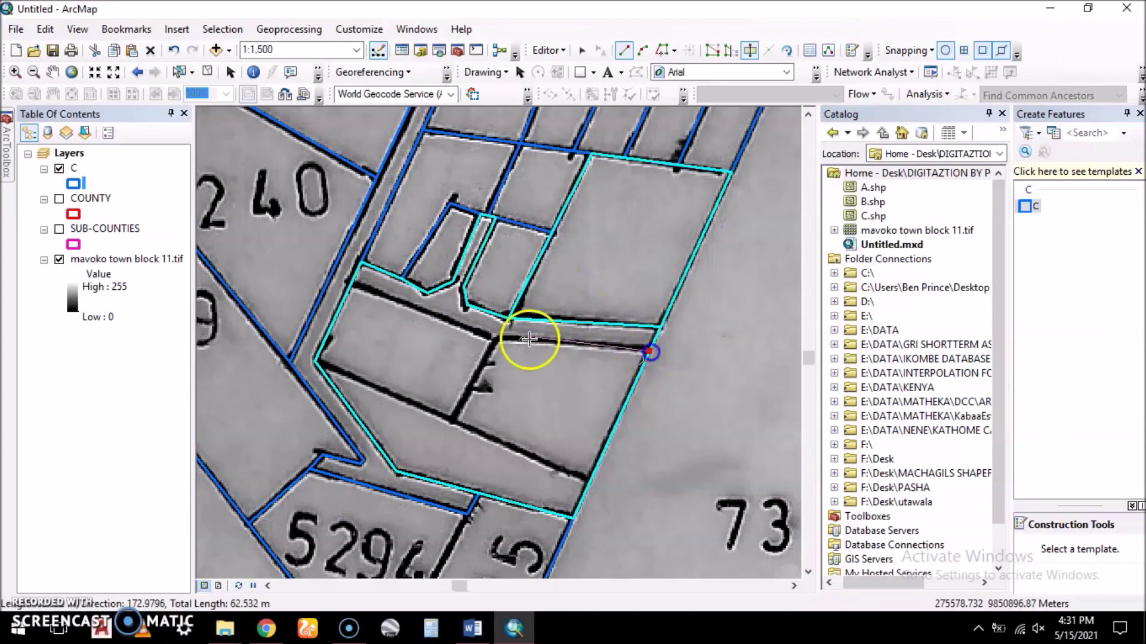
pyautogui.scroll(2, 358, 281)
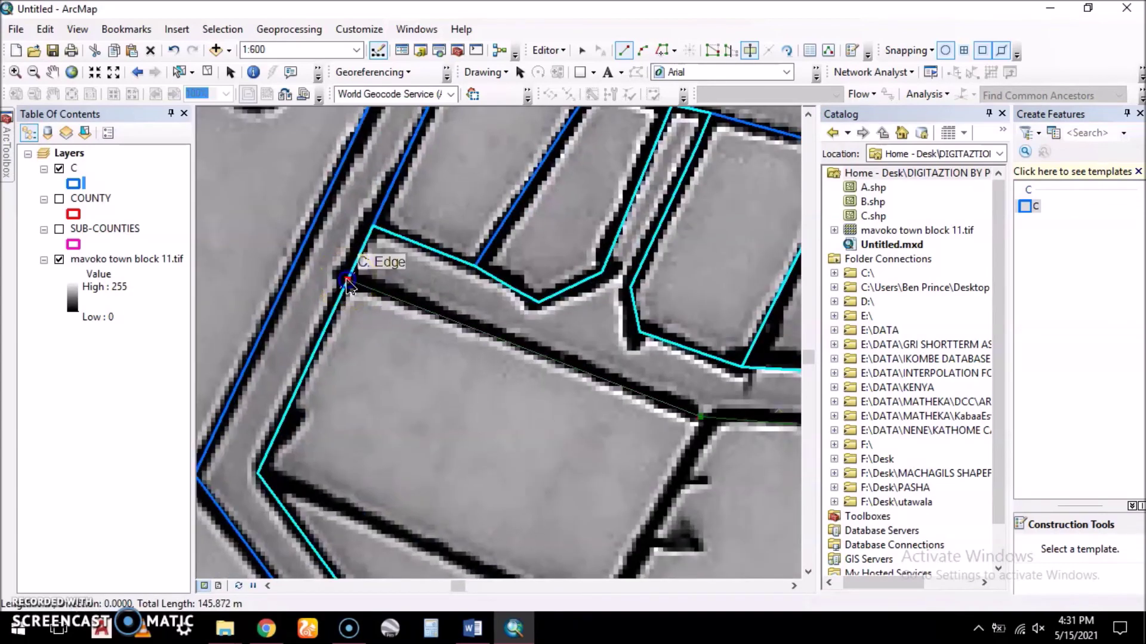
pyautogui.click(348, 279)
pyautogui.rightClick(347, 279)
pyautogui.click(406, 487)
# Cut off the western plot south of the lane, from the lane bend down its dividing line and back to the polygon's western corner.
pyautogui.scroll(-2, 487, 384)
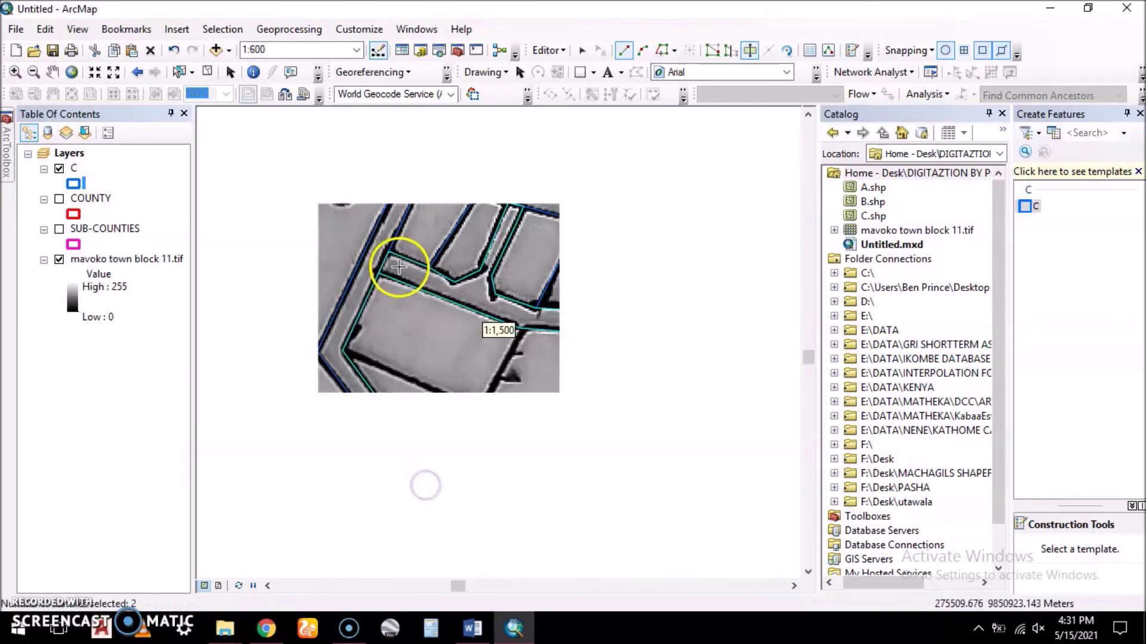
pyautogui.click(522, 332)
pyautogui.click(343, 350)
pyautogui.rightClick(344, 350)
pyautogui.click(399, 556)
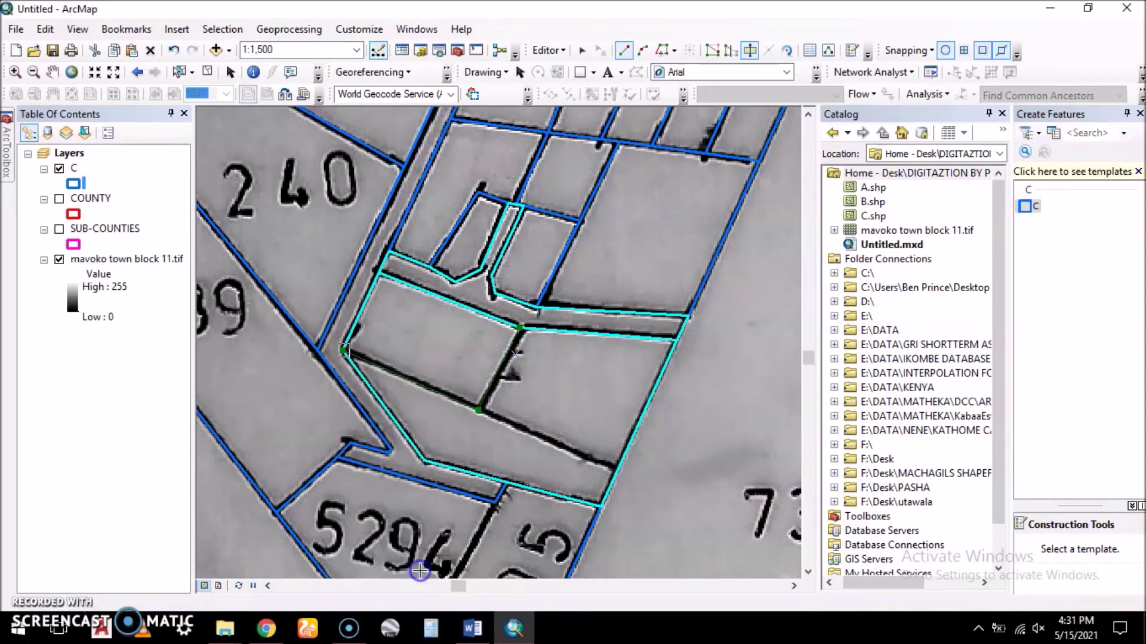
pyautogui.rightClick(342, 352)
pyautogui.click(405, 302)
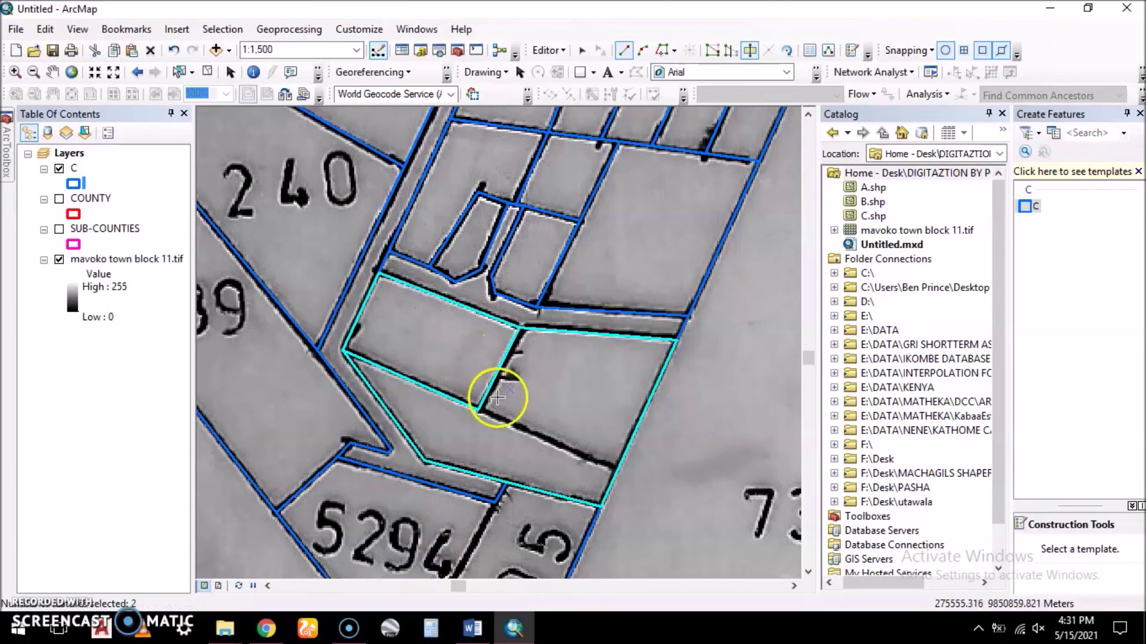
# Cut the remaining polygon from the new plot's southeast corner along the dividing line to the eastern boundary.
pyautogui.click(478, 410)
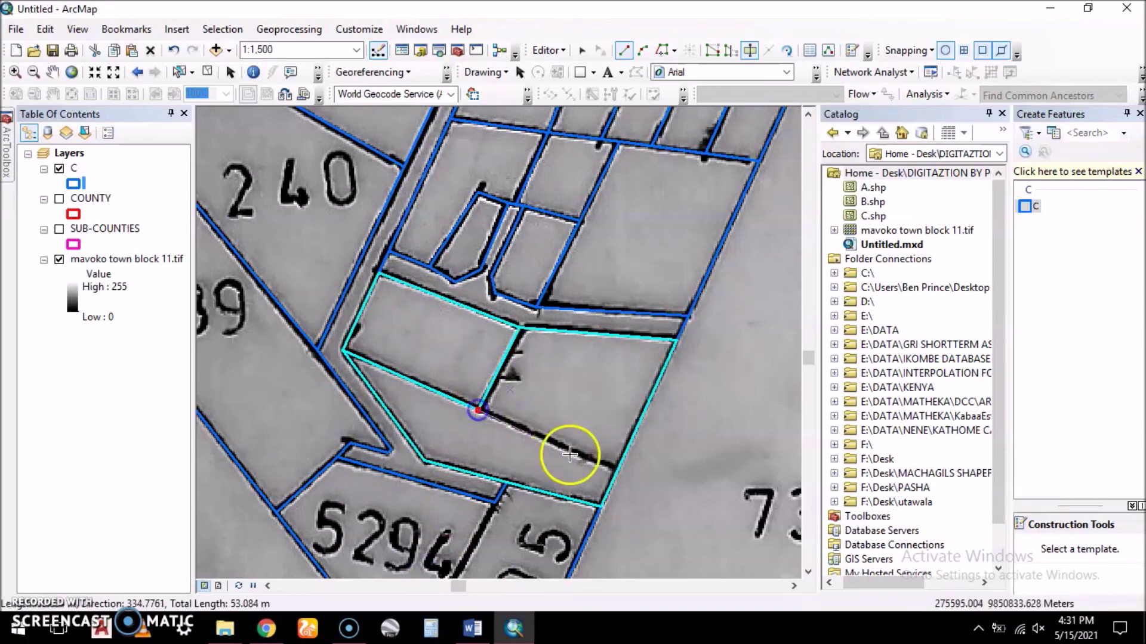
pyautogui.rightClick(620, 466)
pyautogui.click(661, 413)
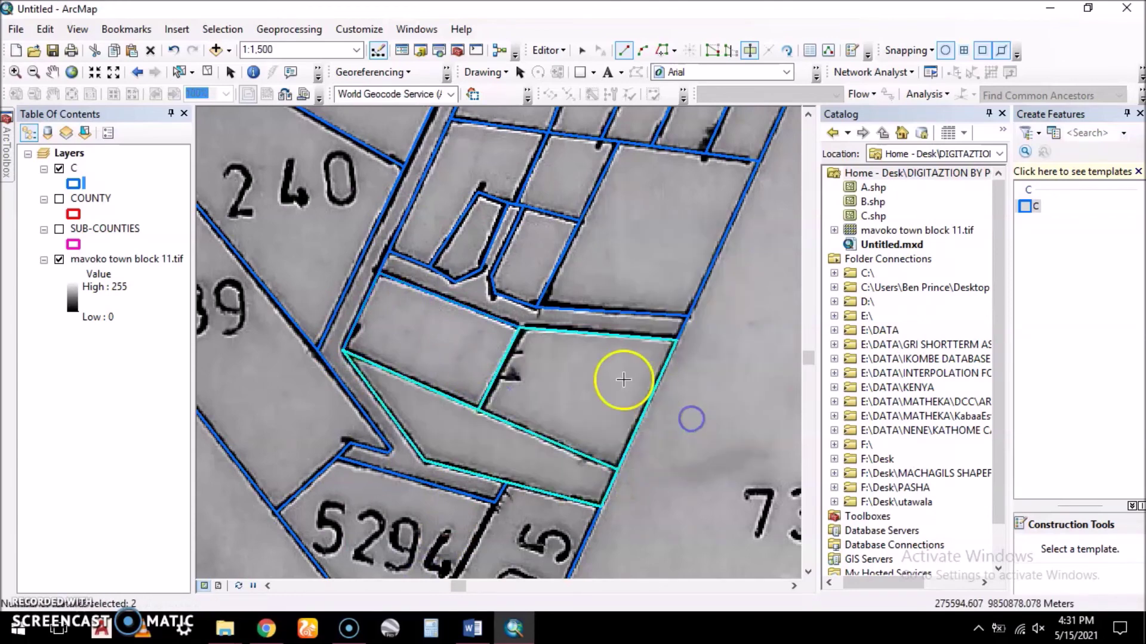
# Select the southern polygon containing parcels 5294 and 5295 and cut it along their dividing line from the notch to the southwestern boundary.
pyautogui.scroll(4, 537, 333)
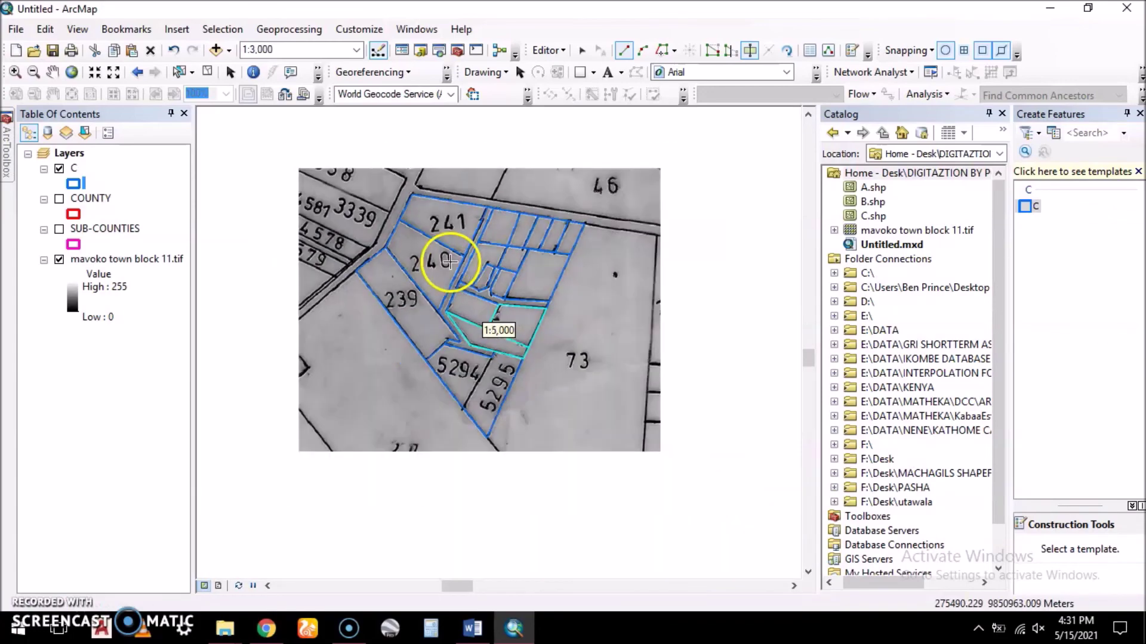
pyautogui.scroll(-3, 474, 403)
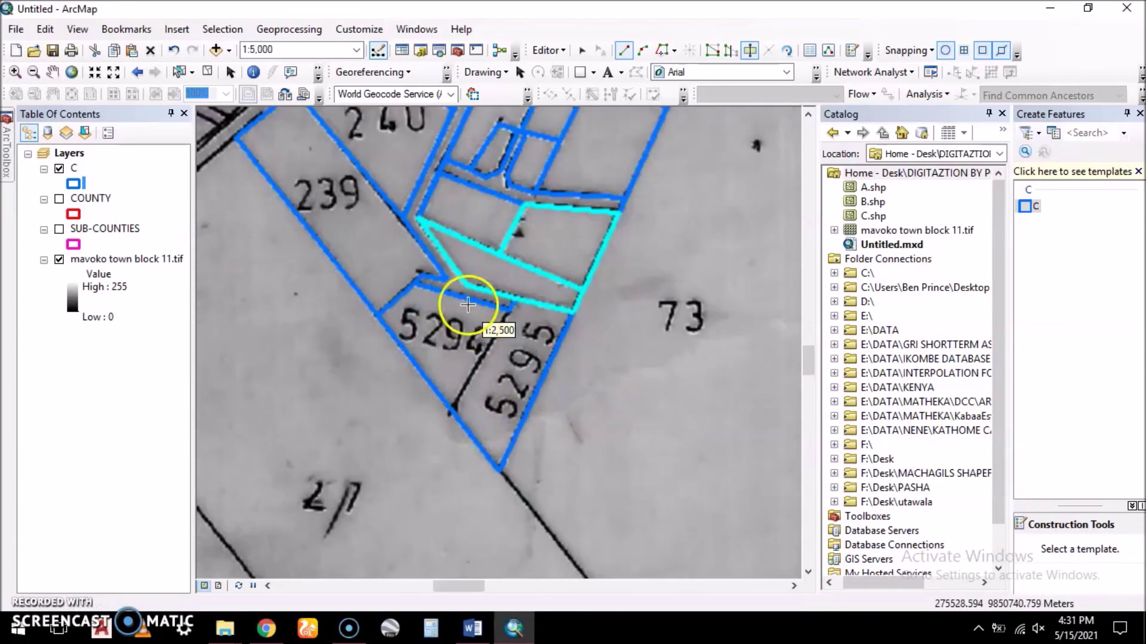
pyautogui.scroll(-2, 467, 389)
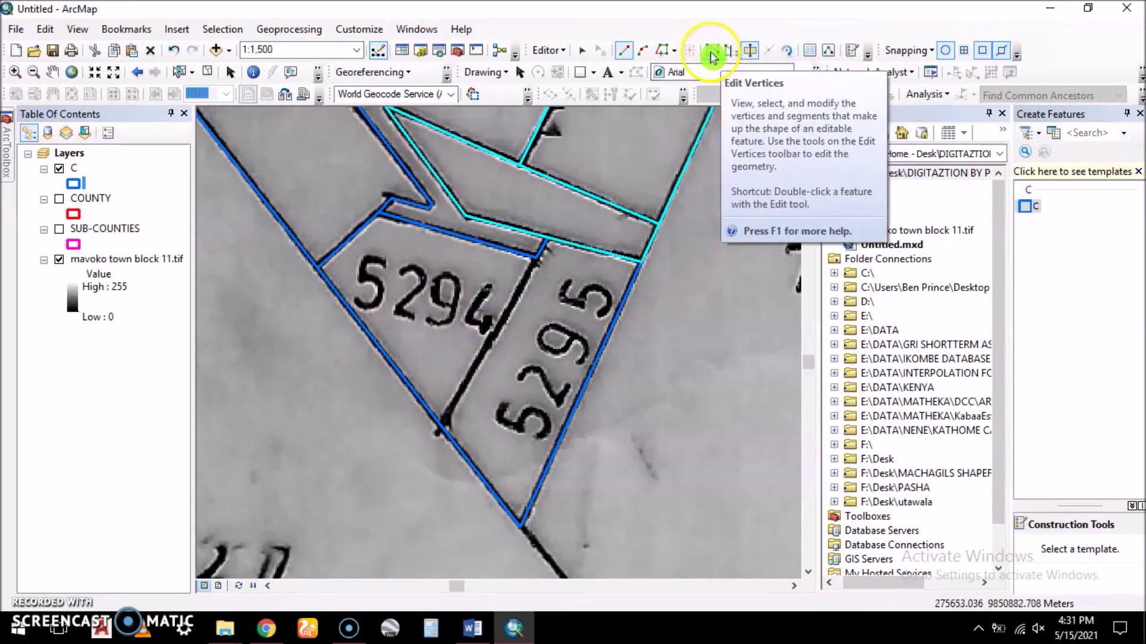
pyautogui.click(582, 55)
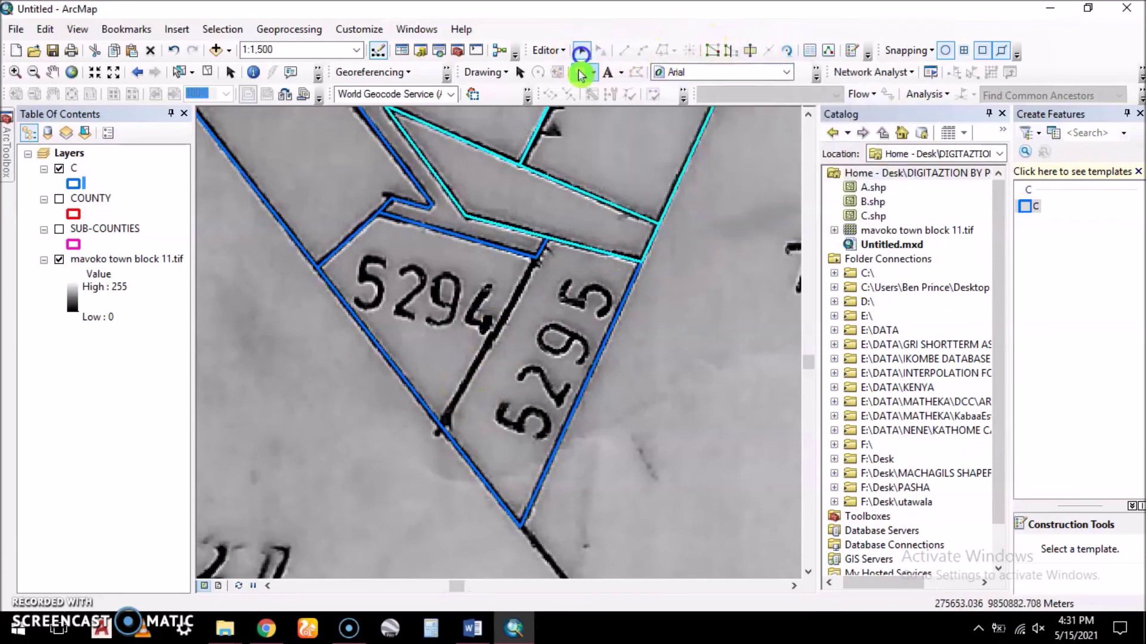
pyautogui.click(431, 413)
pyautogui.click(765, 53)
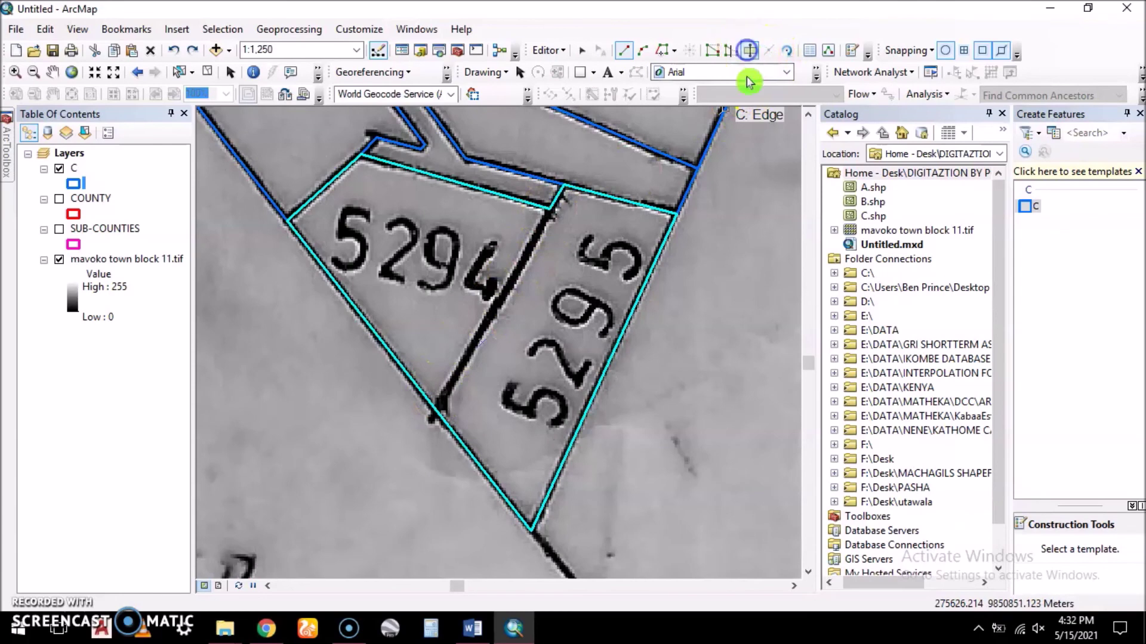
pyautogui.click(550, 209)
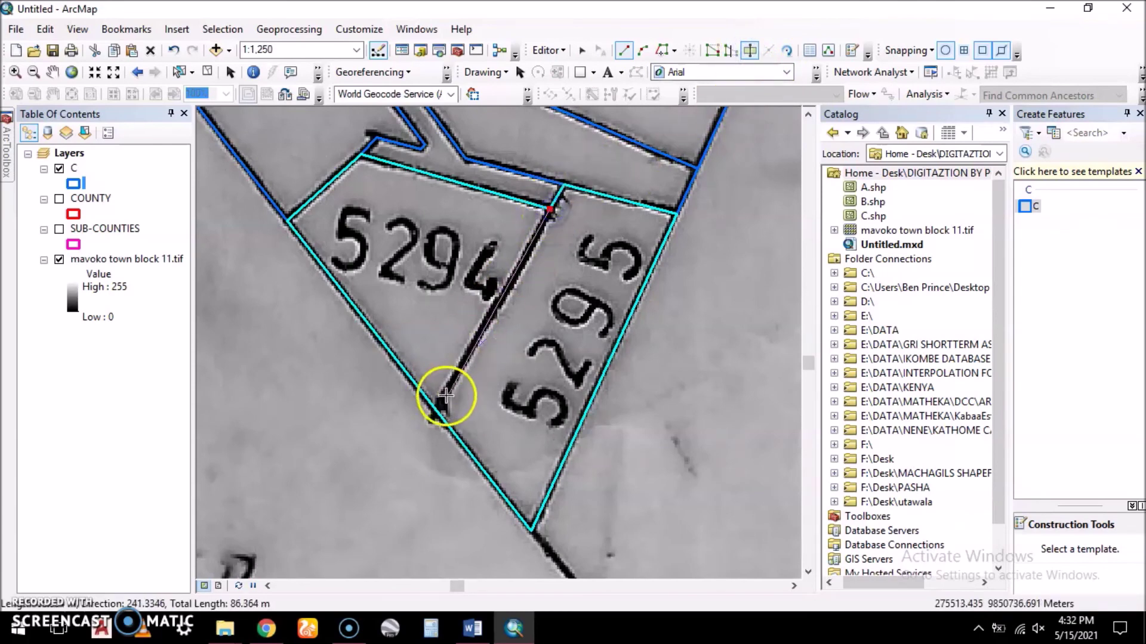
pyautogui.scroll(5, 445, 393)
pyautogui.scroll(1, 440, 409)
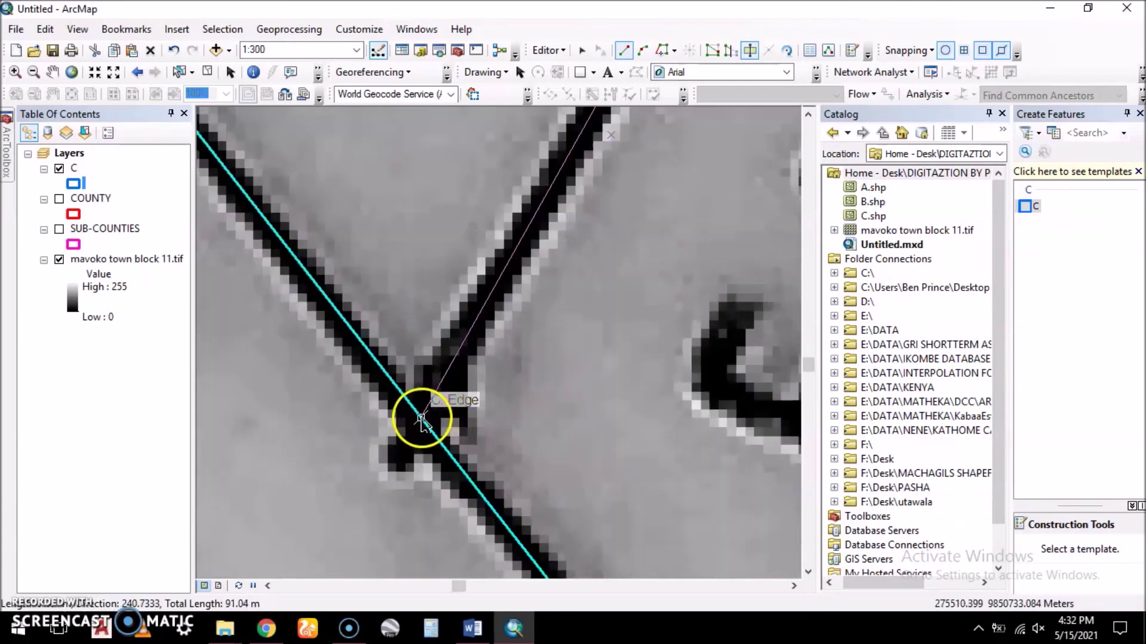
pyautogui.click(421, 420)
pyautogui.rightClick(421, 418)
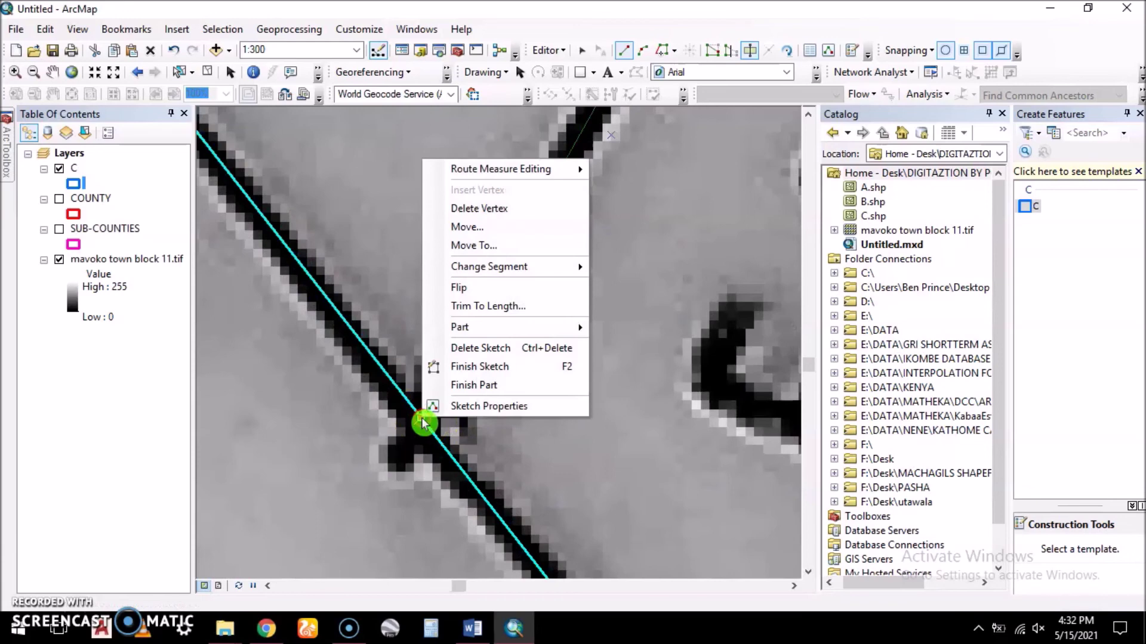
pyautogui.click(488, 366)
# Save the edits to layer C and stop the editing session.
pyautogui.scroll(-5, 417, 407)
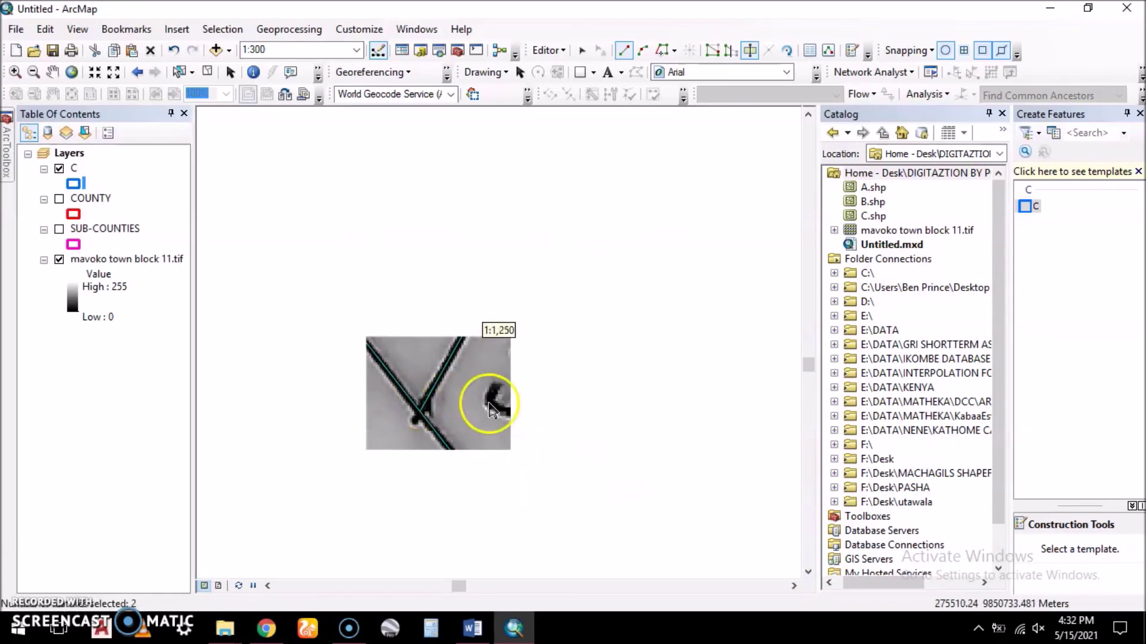
pyautogui.scroll(-4, 453, 410)
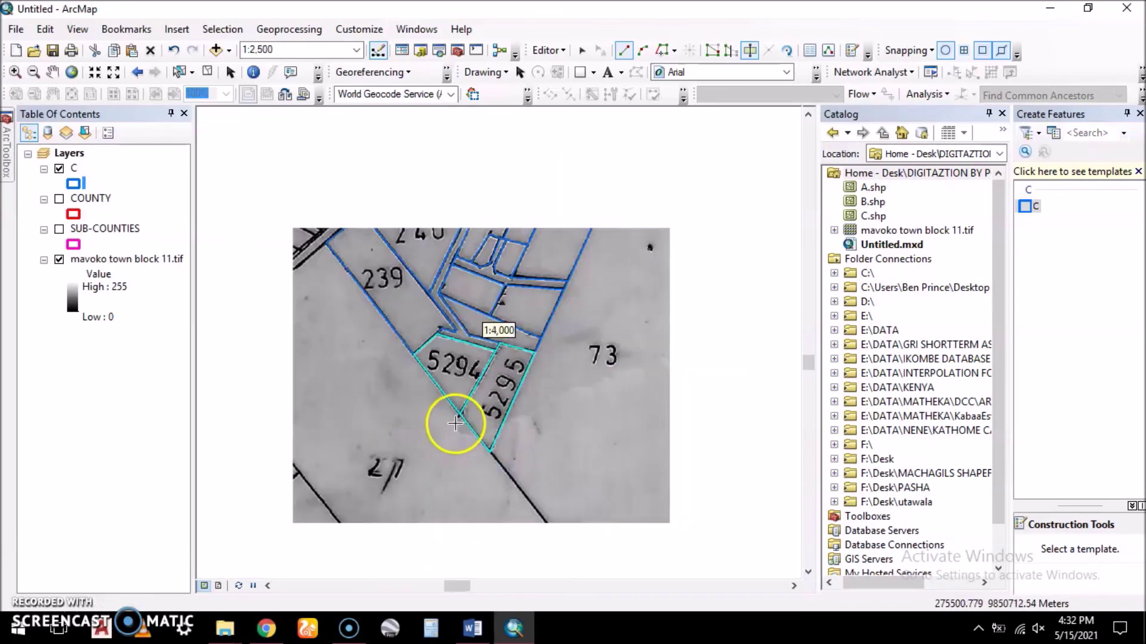
pyautogui.click(546, 50)
pyautogui.click(561, 51)
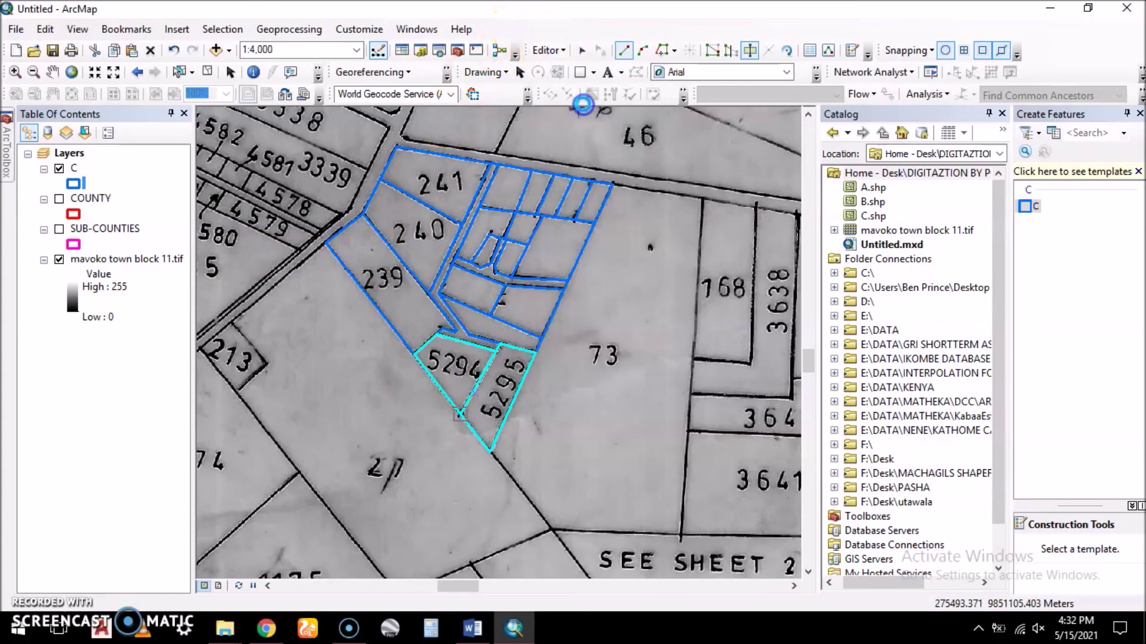
pyautogui.click(564, 52)
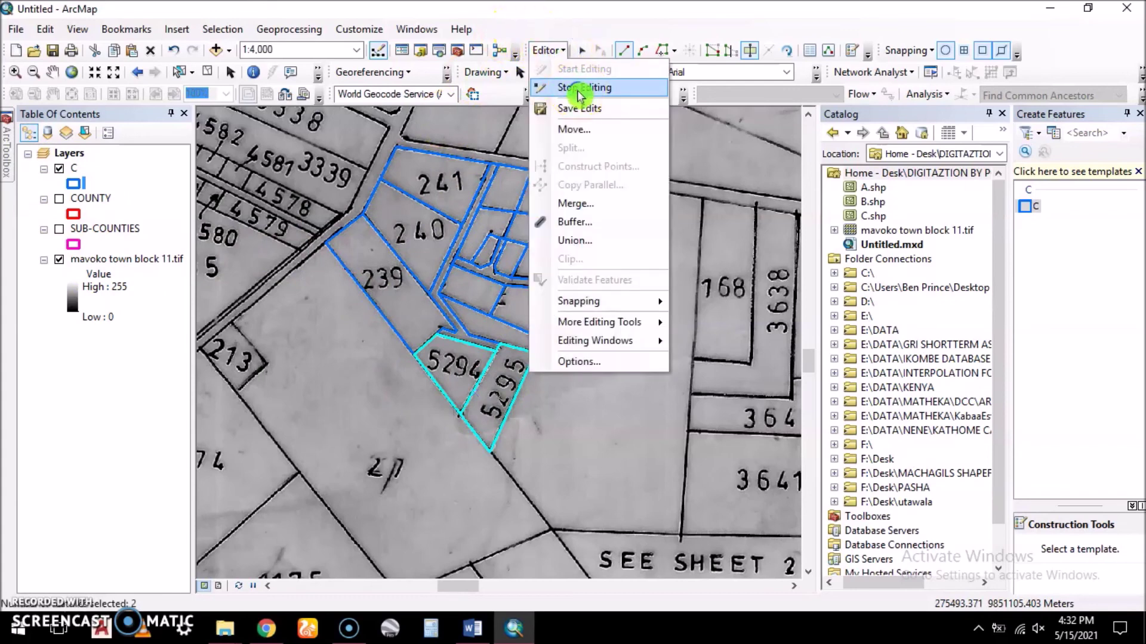
pyautogui.click(587, 85)
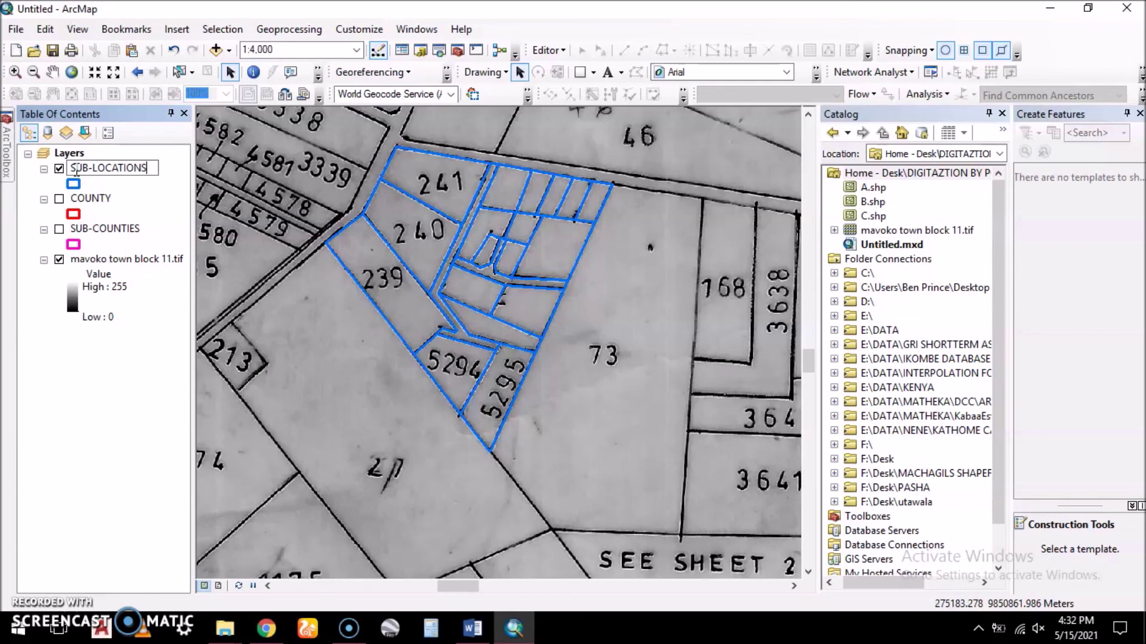
# Rename layer C as SUB-LOCATIONS.
pyautogui.click(63, 457)
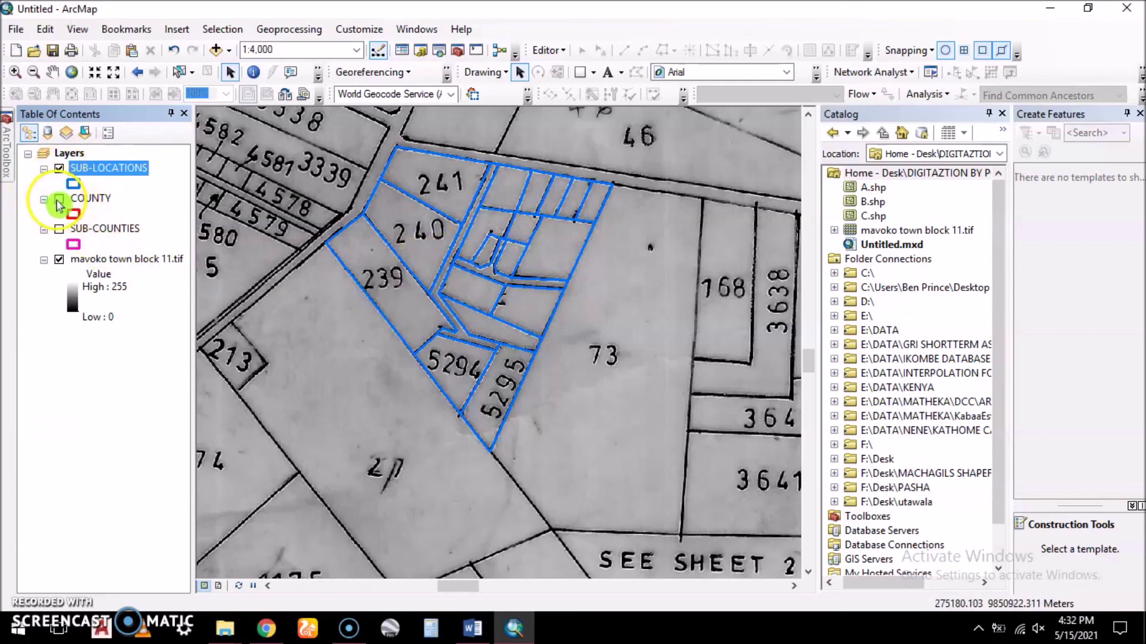
# Make COUNTY and SUB-COUNTIES visible and order the layers as COUNTY, SUB-COUNTIES, SUB-LOCATIONS above the raster.
pyautogui.click(59, 200)
pyautogui.moveTo(87, 203); pyautogui.dragTo(89, 161)
pyautogui.moveTo(88, 221); pyautogui.dragTo(78, 202)
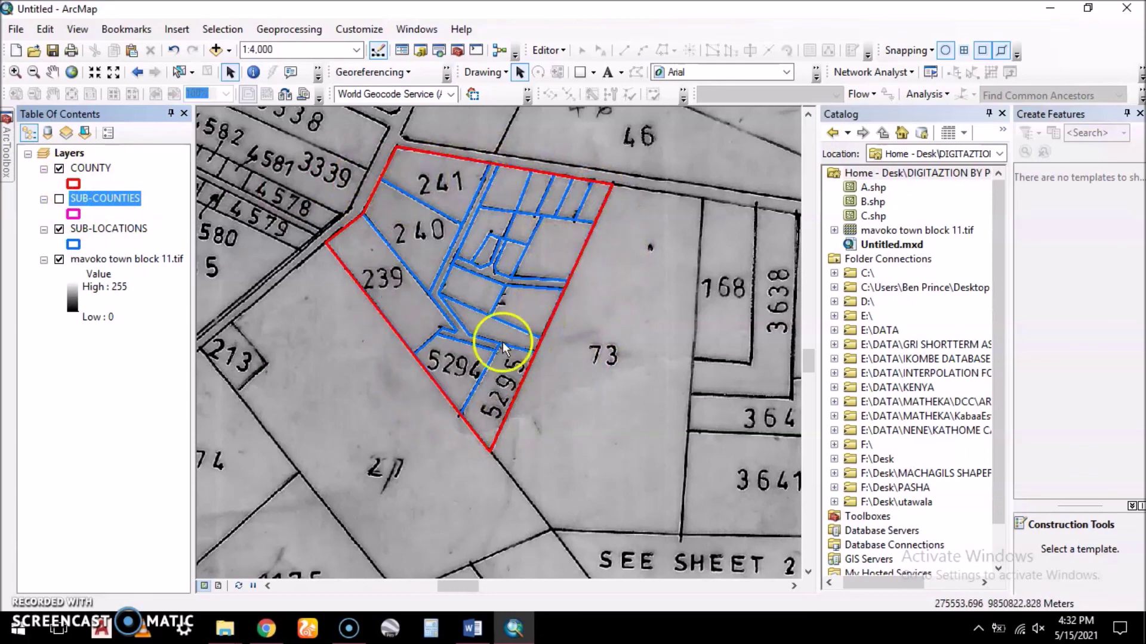
pyautogui.click(59, 199)
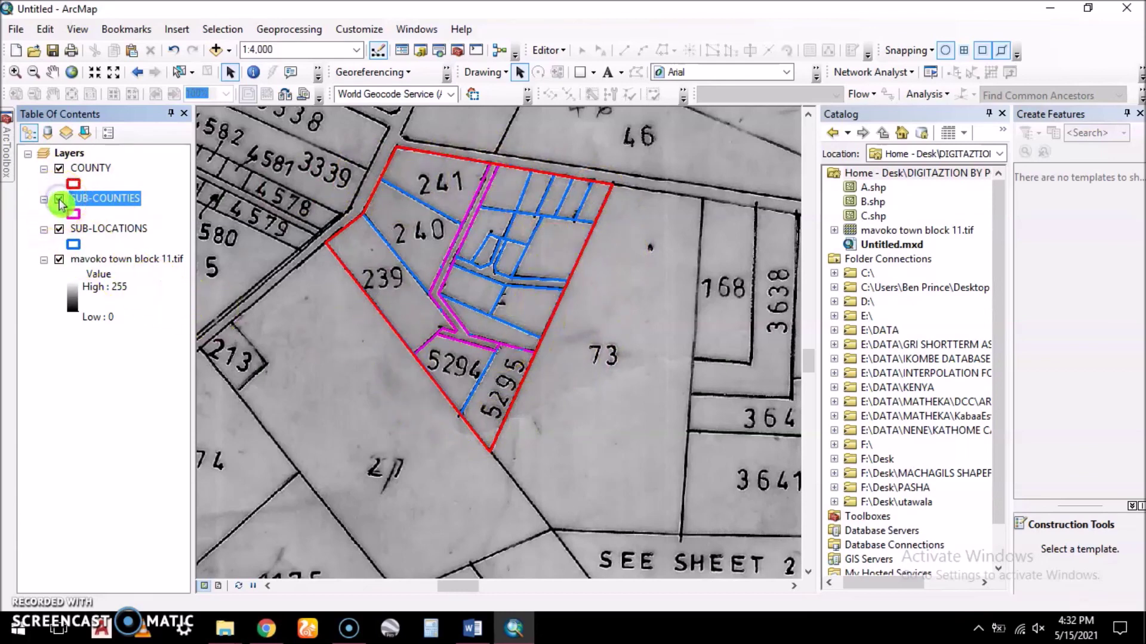